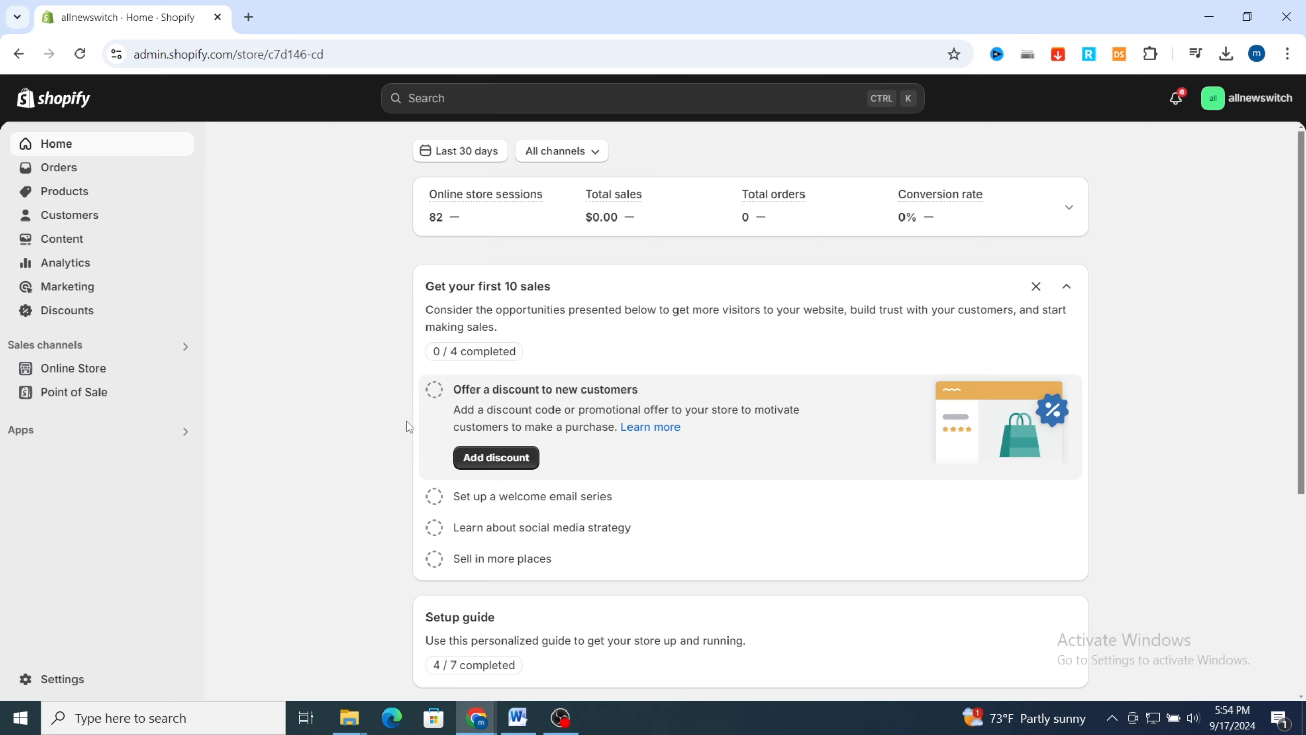
- View the store's plan details in the settings, and open the notification settings
{"action": "left_click", "coordinate": [62, 680]}
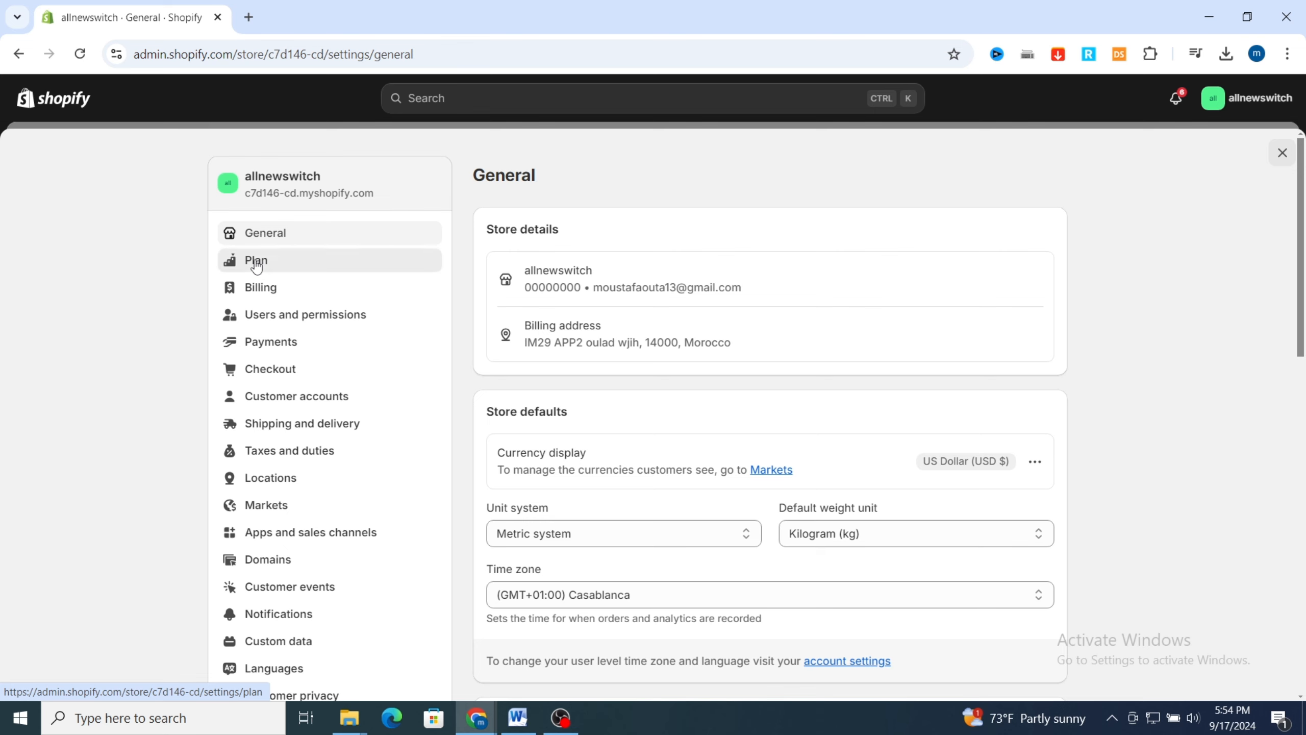
{"action": "left_click", "coordinate": [257, 261]}
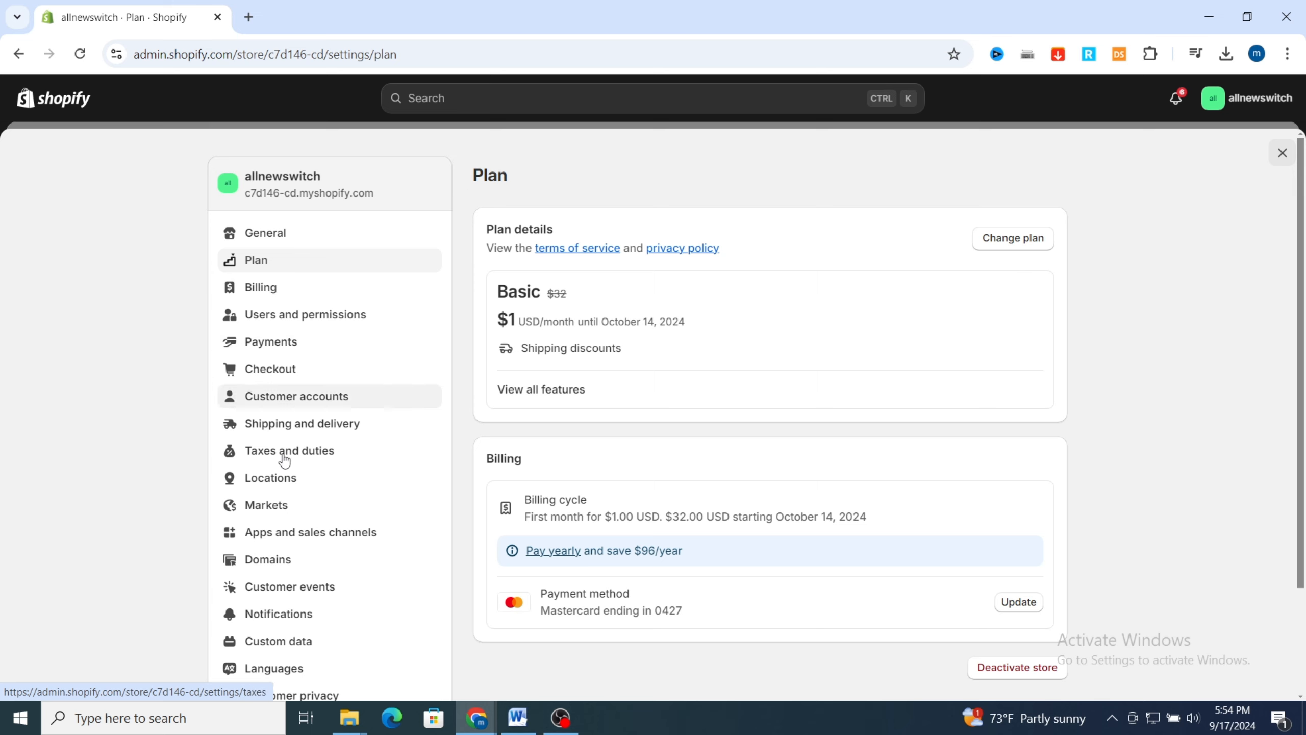
{"action": "scroll", "coordinate": [288, 329], "scroll_direction": "down", "scroll_amount": 3}
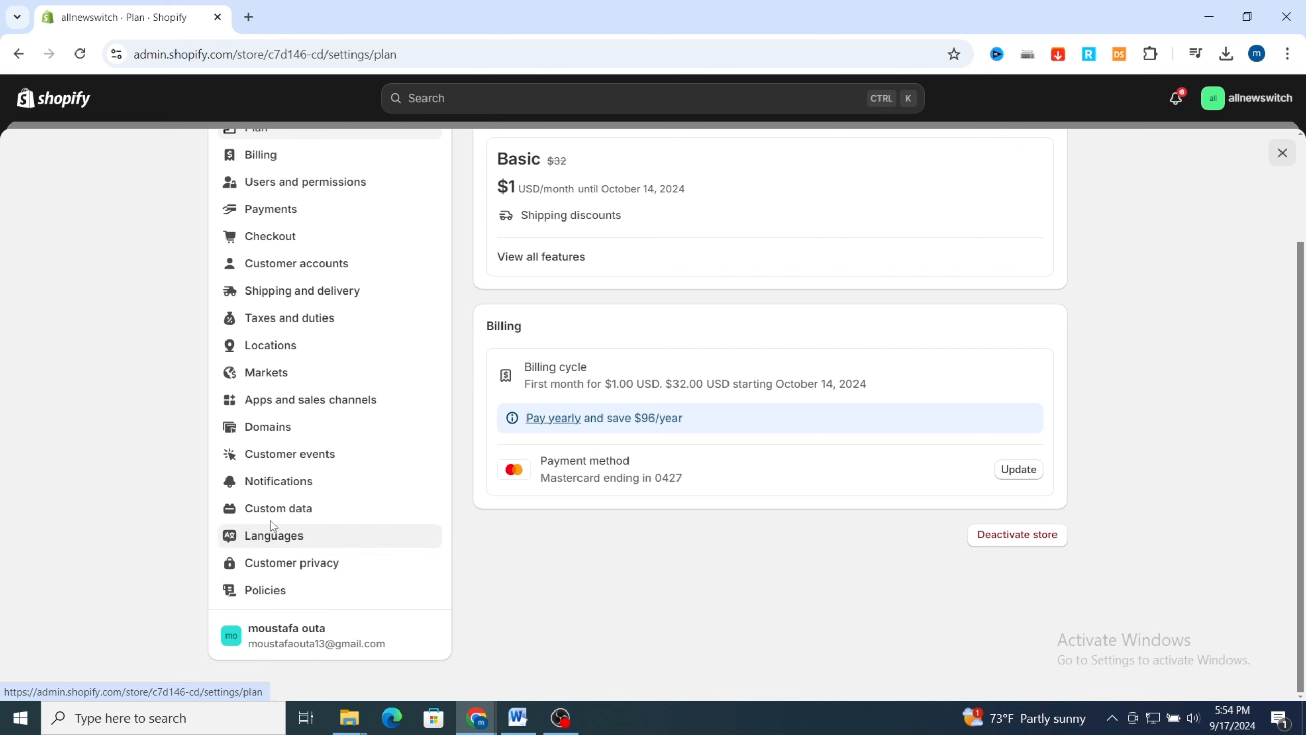
{"action": "left_click", "coordinate": [278, 484]}
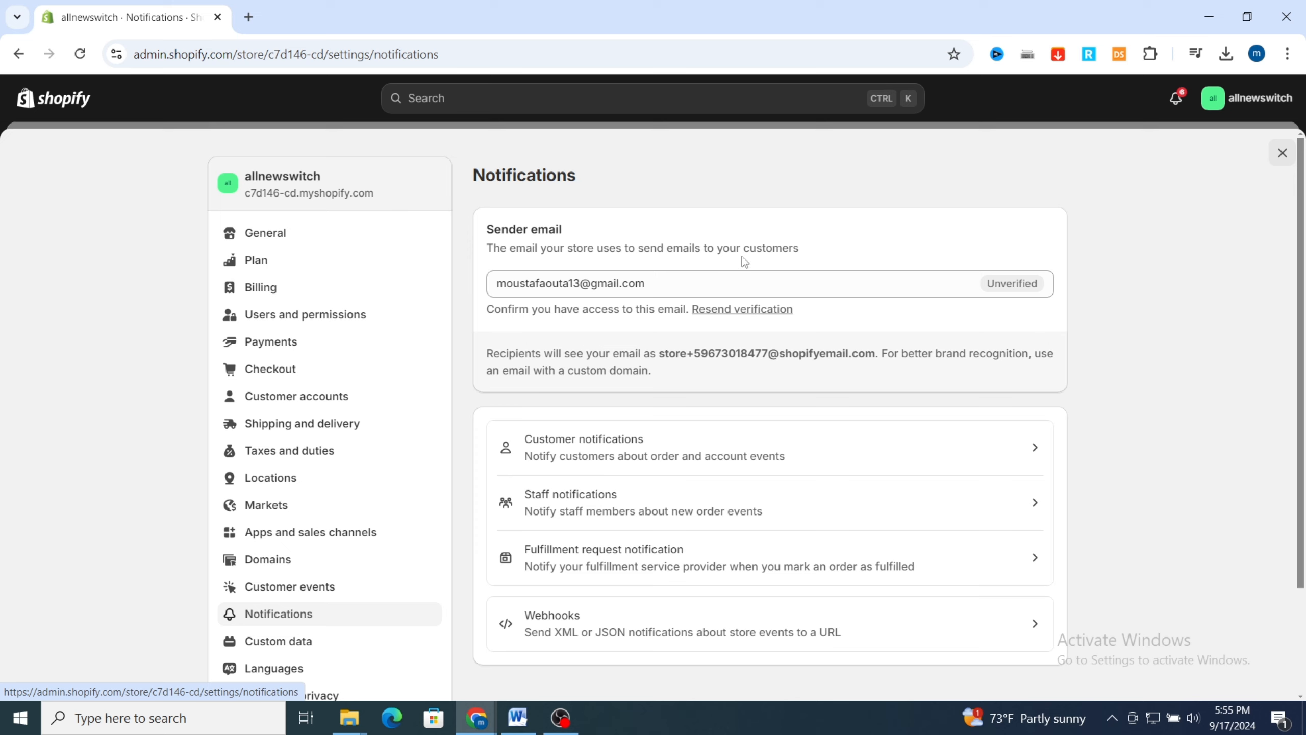
- Open Gmail in a new browser tab and verify the sender email address through Shopify's verification message
{"action": "left_click", "coordinate": [247, 17]}
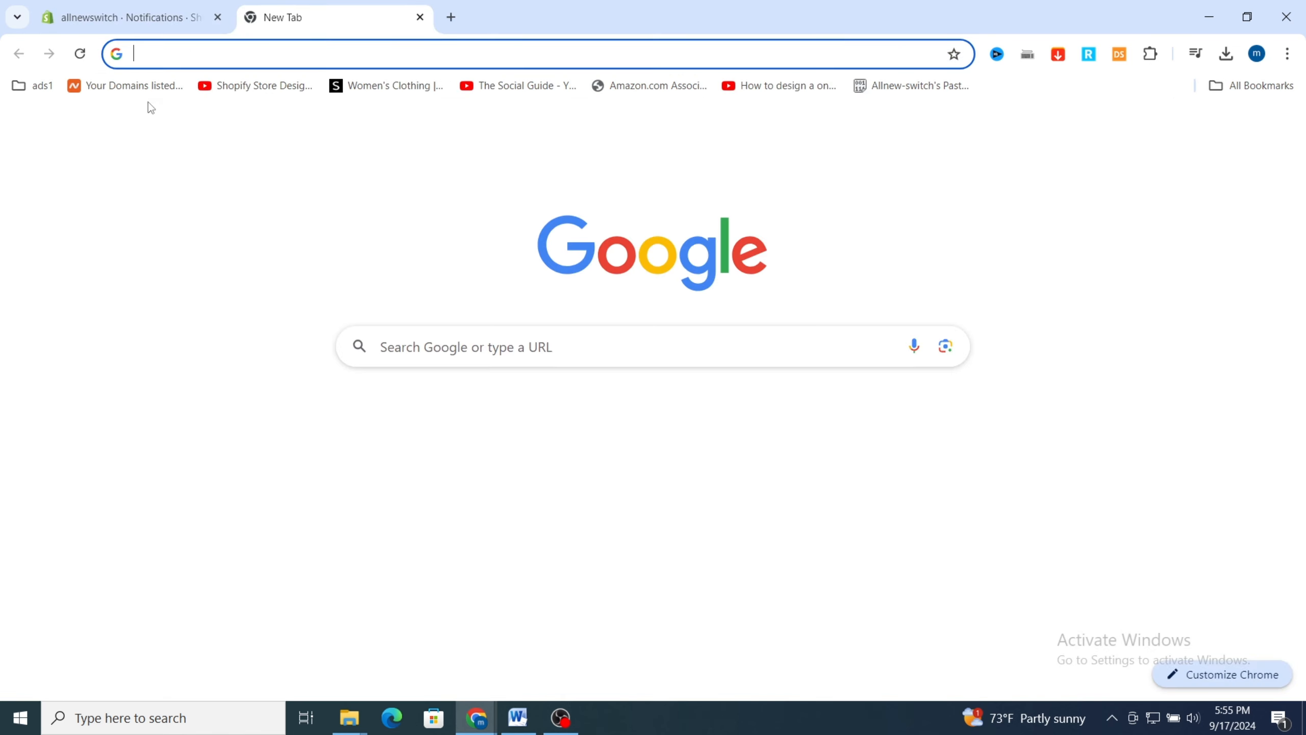
{"action": "left_click", "coordinate": [1144, 137]}
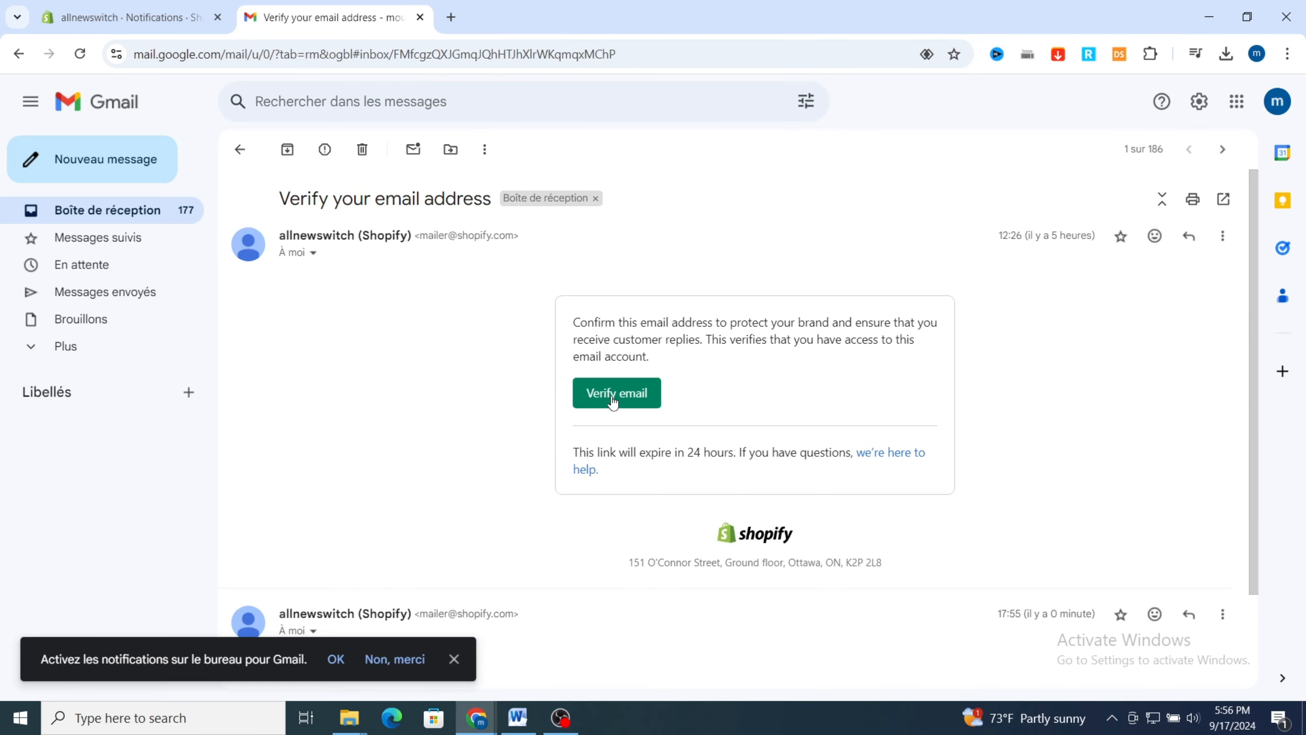
{"action": "left_click", "coordinate": [612, 397]}
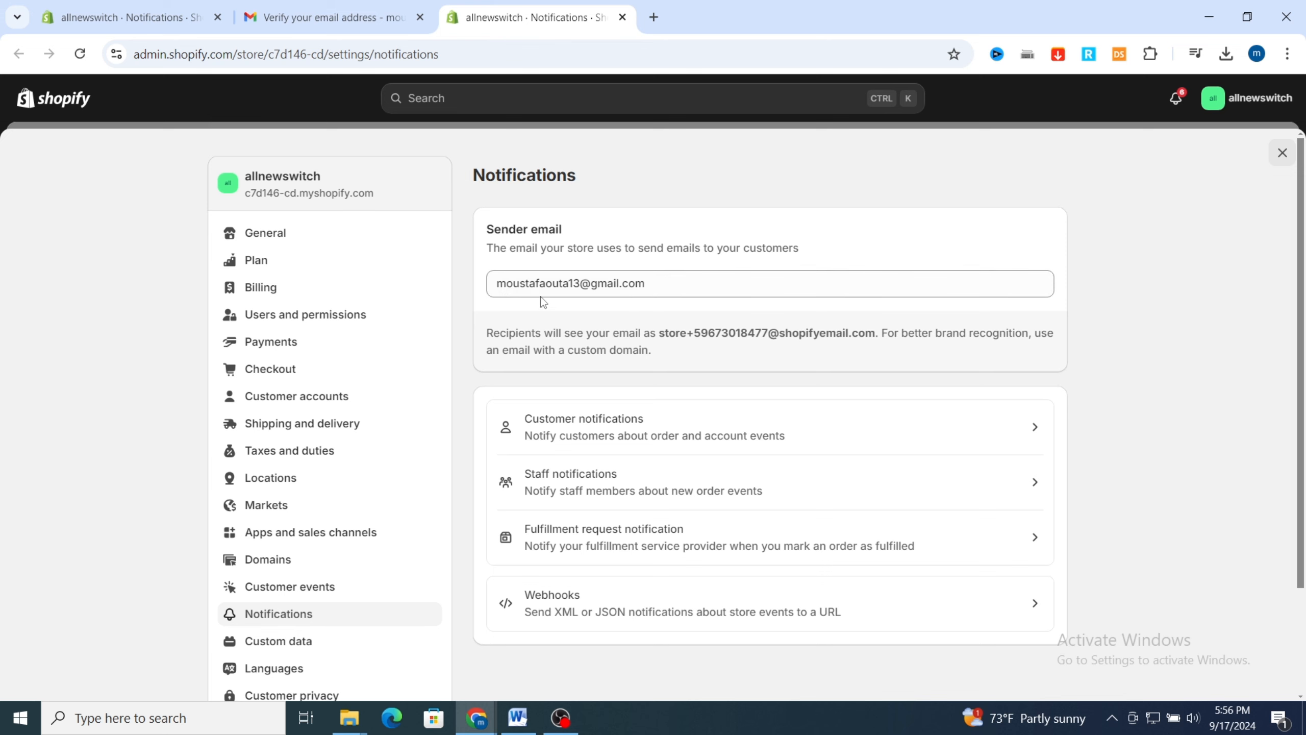
- Open the email template customization page for customer notifications
{"action": "scroll", "coordinate": [793, 329], "scroll_direction": "down", "scroll_amount": 3}
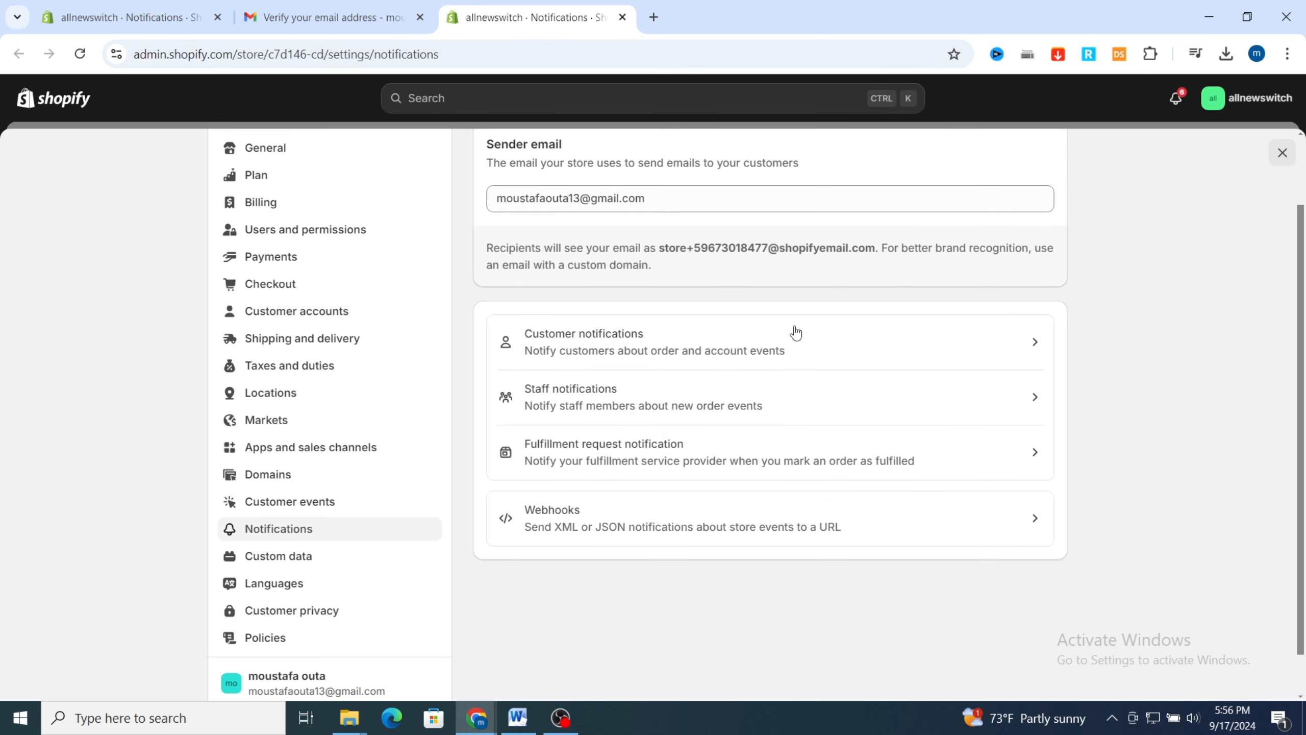
{"action": "scroll", "coordinate": [697, 301], "scroll_direction": "up", "scroll_amount": 3}
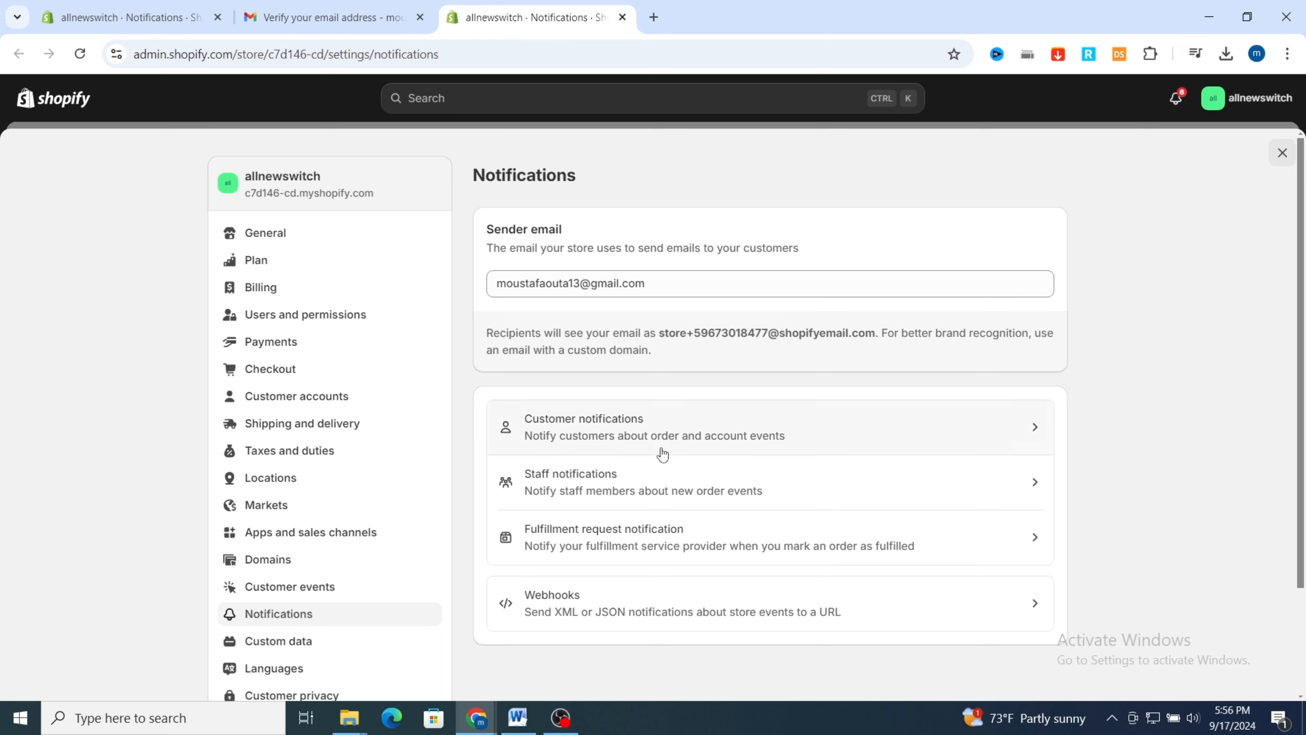
{"action": "scroll", "coordinate": [566, 381], "scroll_direction": "down", "scroll_amount": 2}
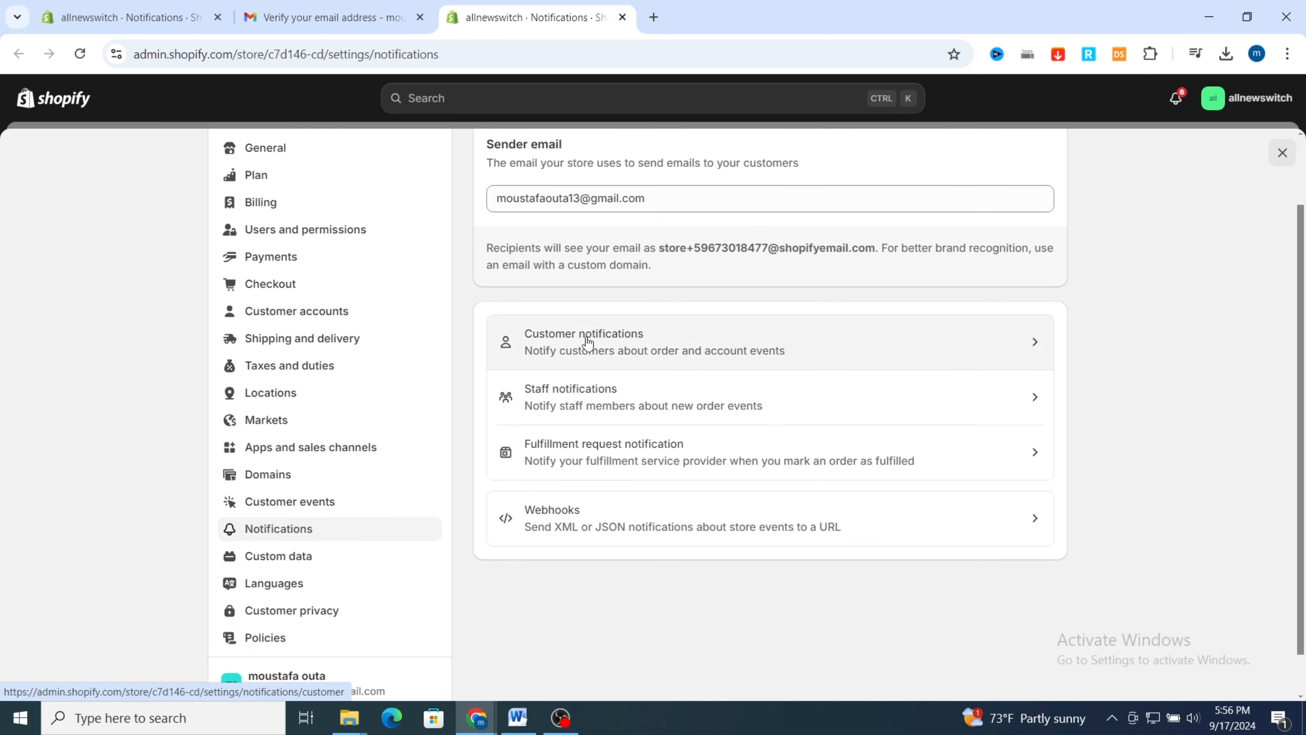
{"action": "left_click", "coordinate": [589, 342]}
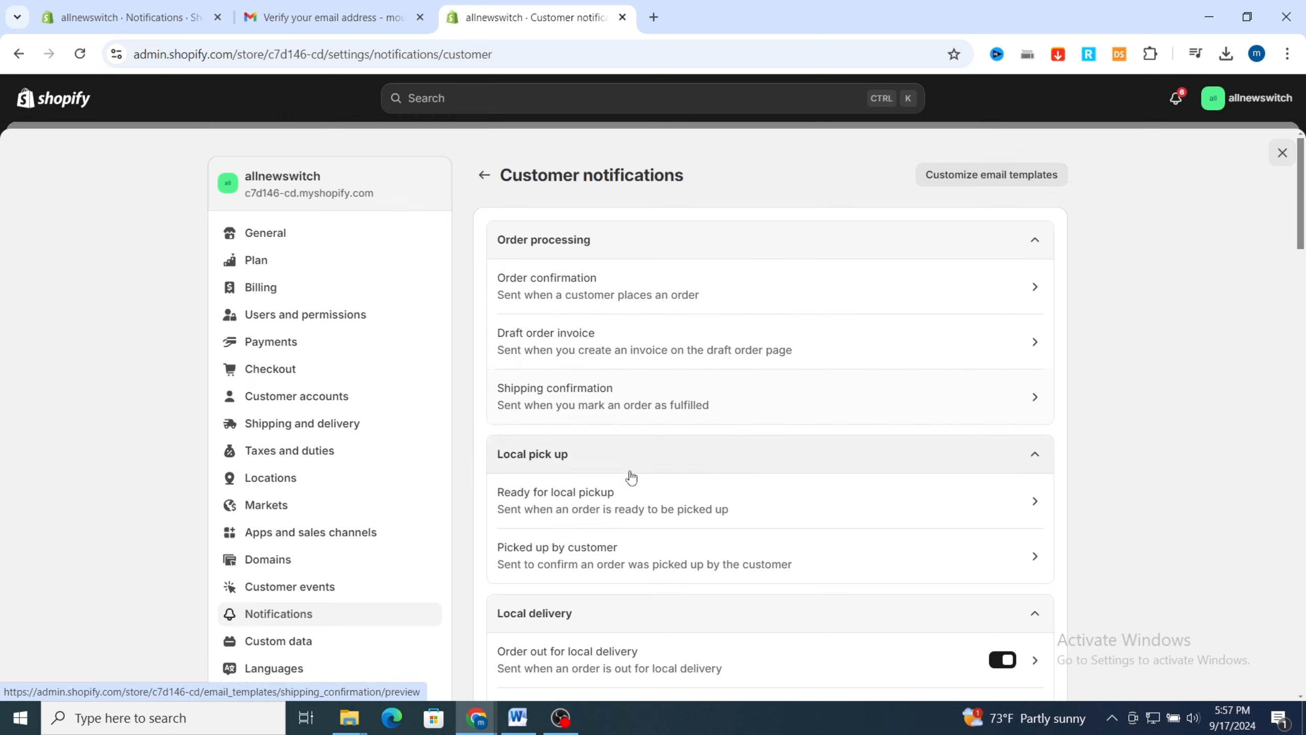
{"action": "left_click", "coordinate": [994, 176]}
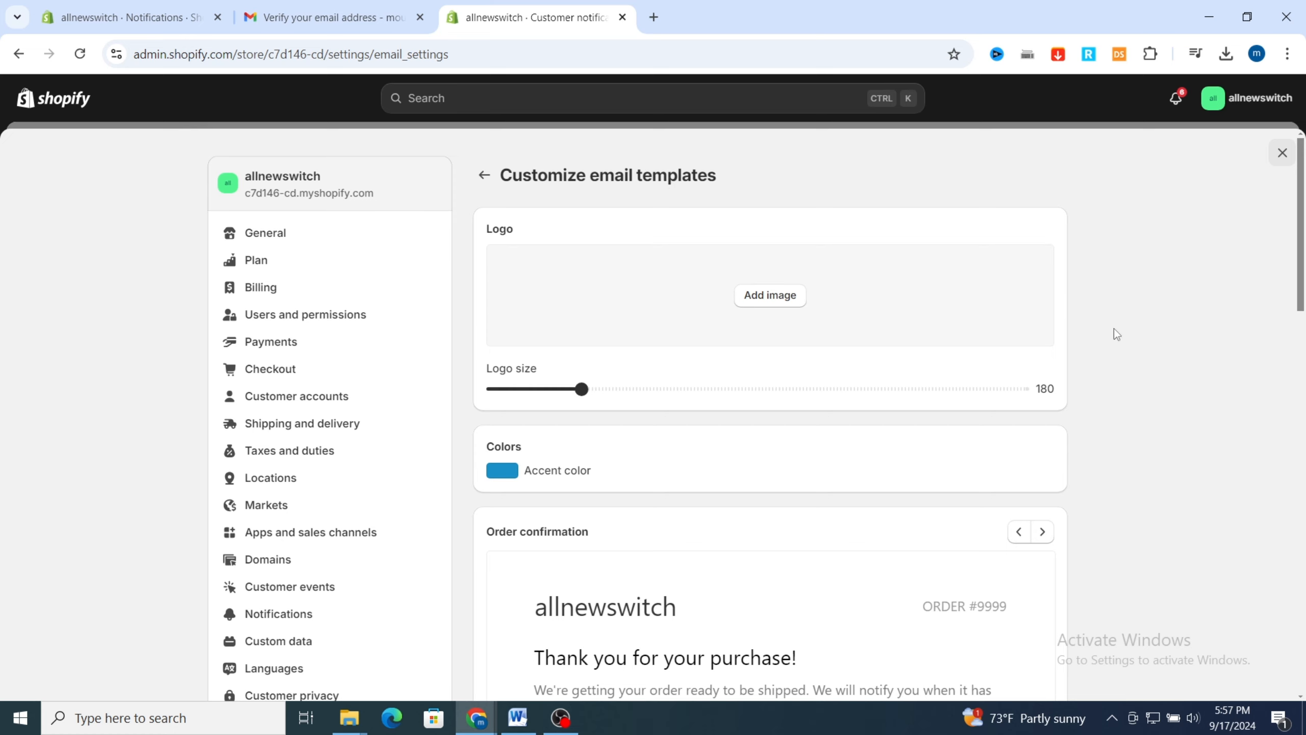
- Add the black PNG with the white AS monogram from the store's files as the email template logo
{"action": "scroll", "coordinate": [1110, 329], "scroll_direction": "down", "scroll_amount": 2}
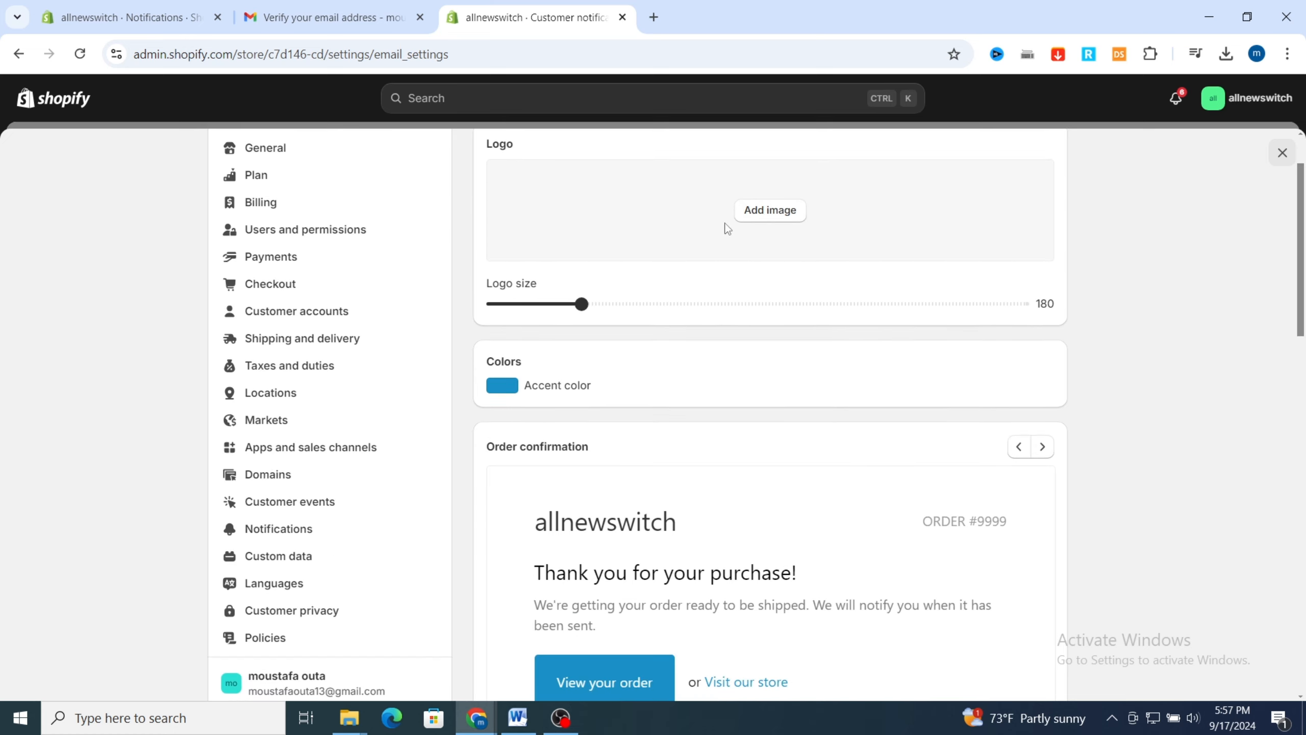
{"action": "left_click", "coordinate": [769, 213]}
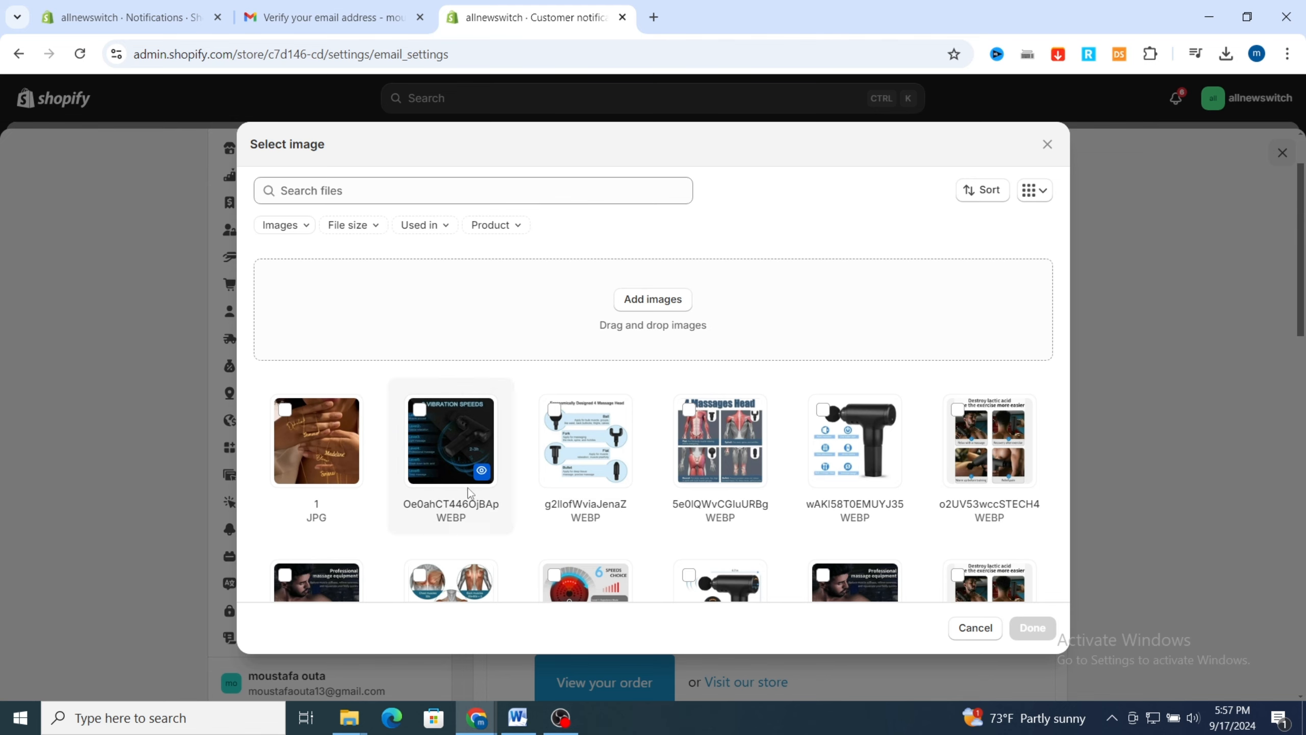
{"action": "scroll", "coordinate": [411, 509], "scroll_direction": "down", "scroll_amount": 2}
{"action": "scroll", "coordinate": [411, 509], "scroll_direction": "down", "scroll_amount": 6}
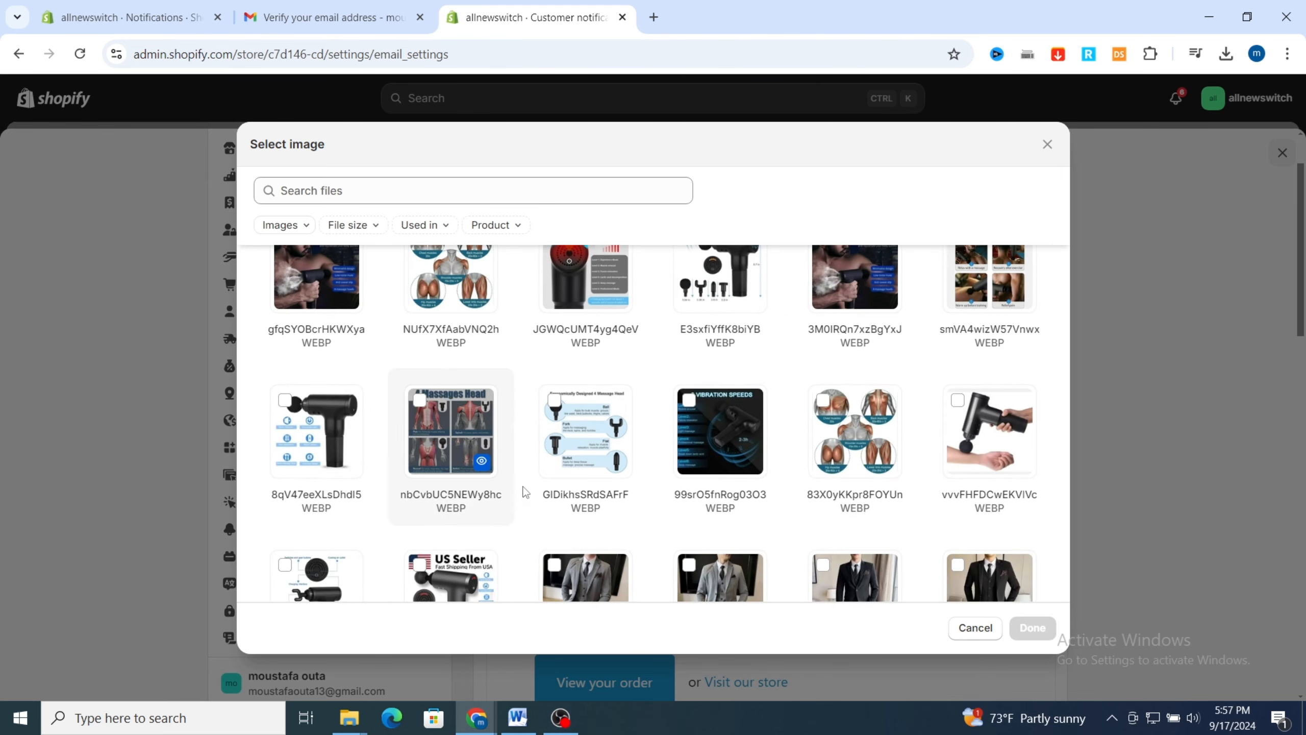
{"action": "scroll", "coordinate": [416, 488], "scroll_direction": "down", "scroll_amount": 12}
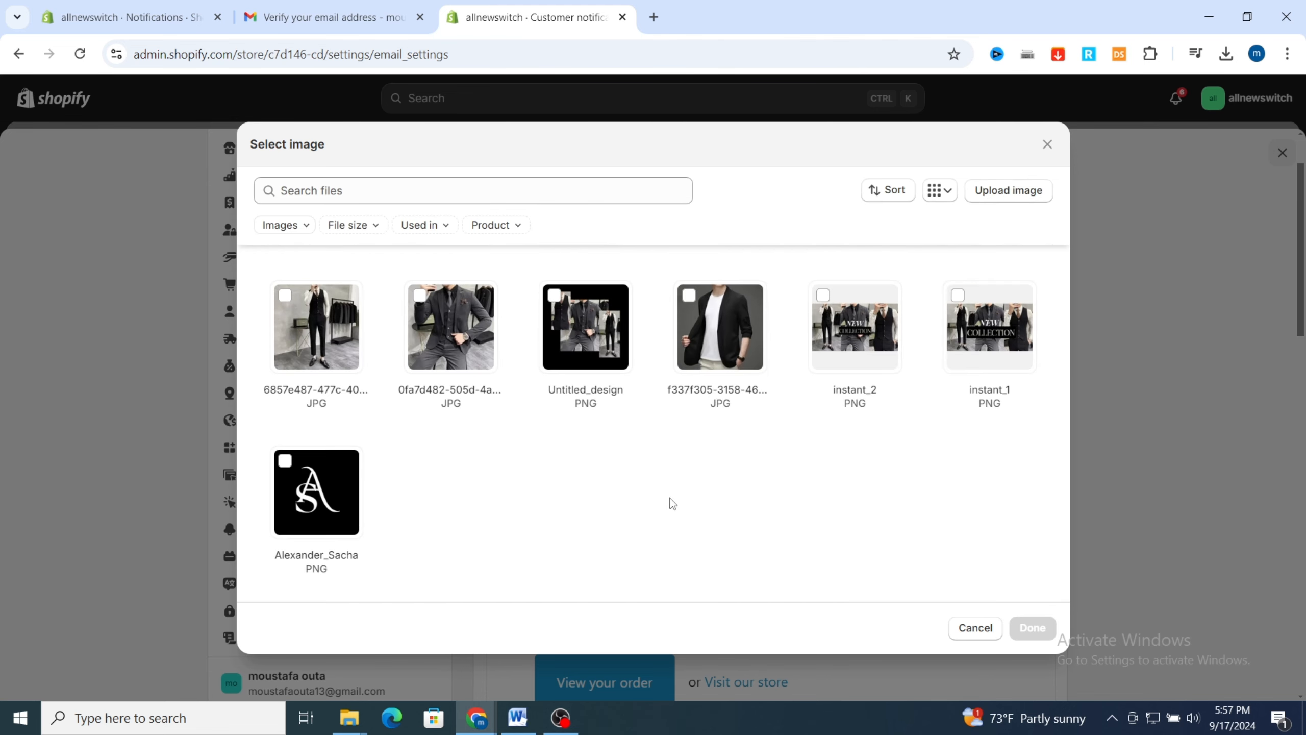
{"action": "left_click", "coordinate": [285, 464]}
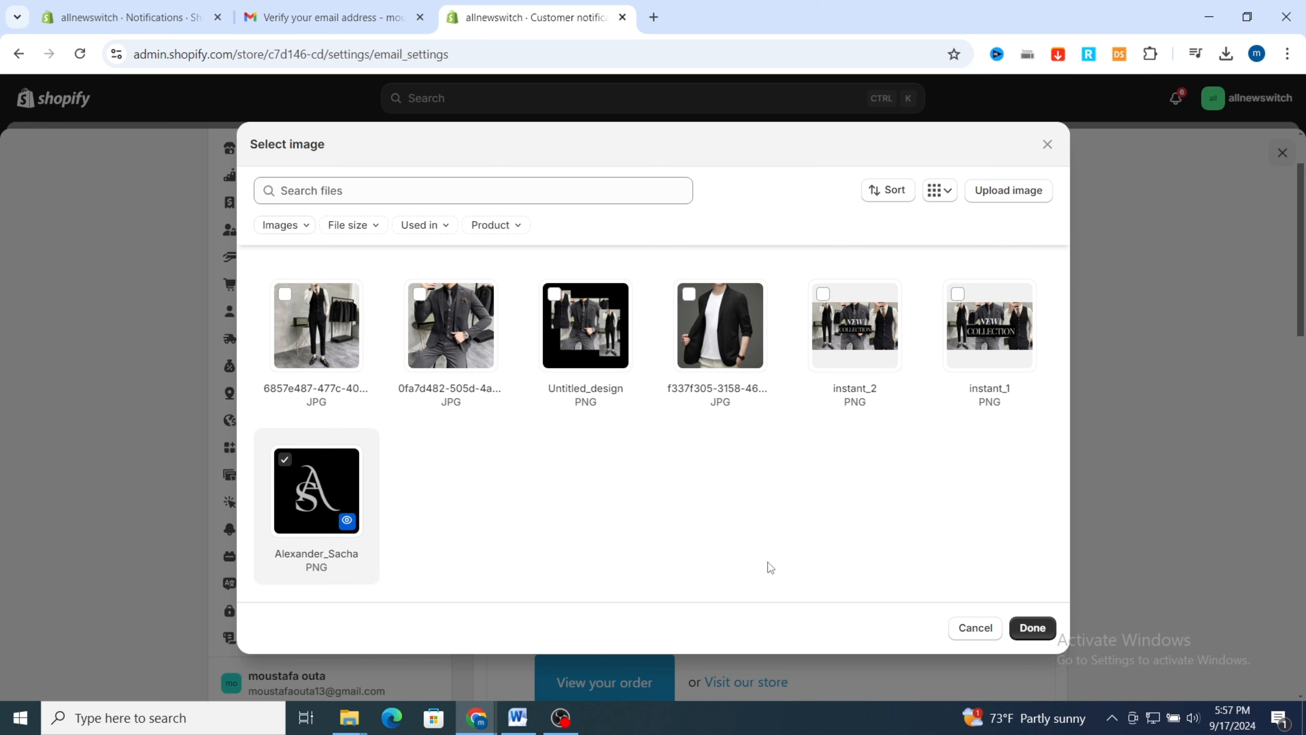
{"action": "left_click", "coordinate": [1049, 631]}
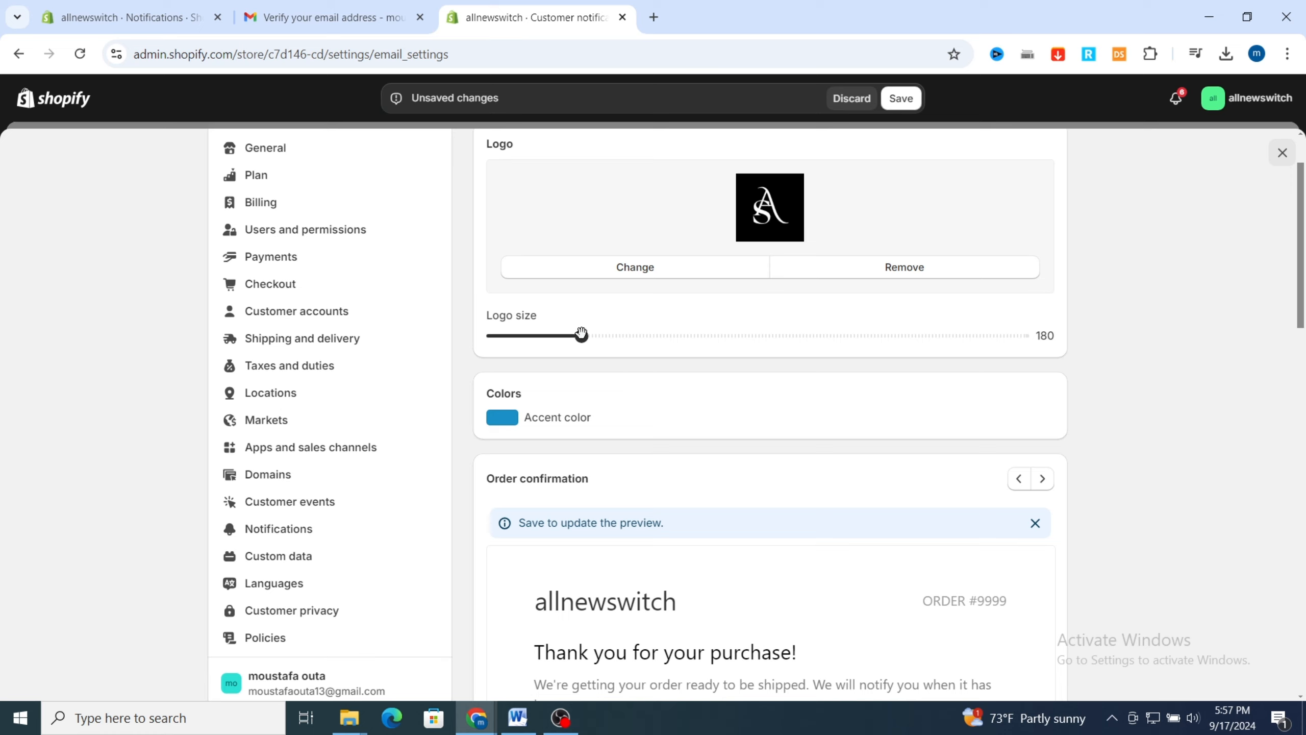
- Set the email logo size to 272 and the accent color to purple #9c26e0
{"action": "left_click_drag", "start_coordinate": [582, 335], "coordinate": [627, 337]}
{"action": "scroll", "coordinate": [1146, 336], "scroll_direction": "down", "scroll_amount": 2}
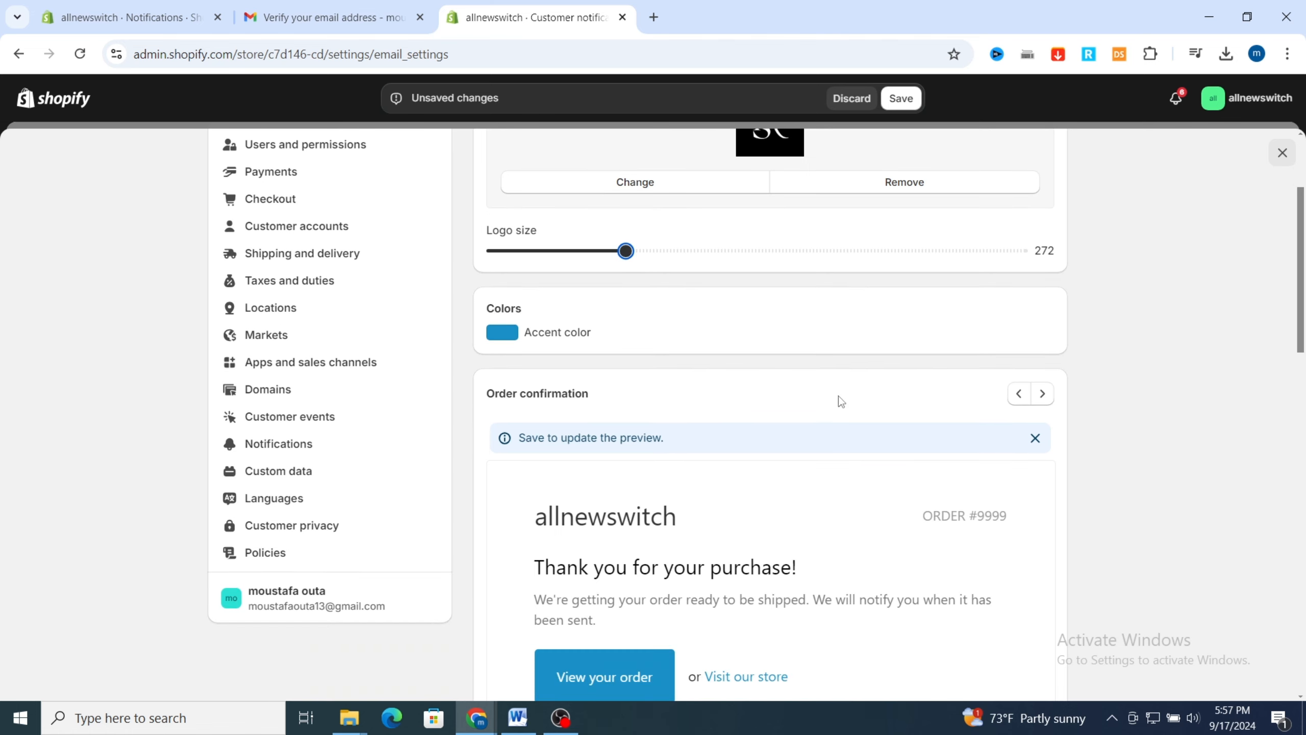
{"action": "left_click", "coordinate": [500, 334]}
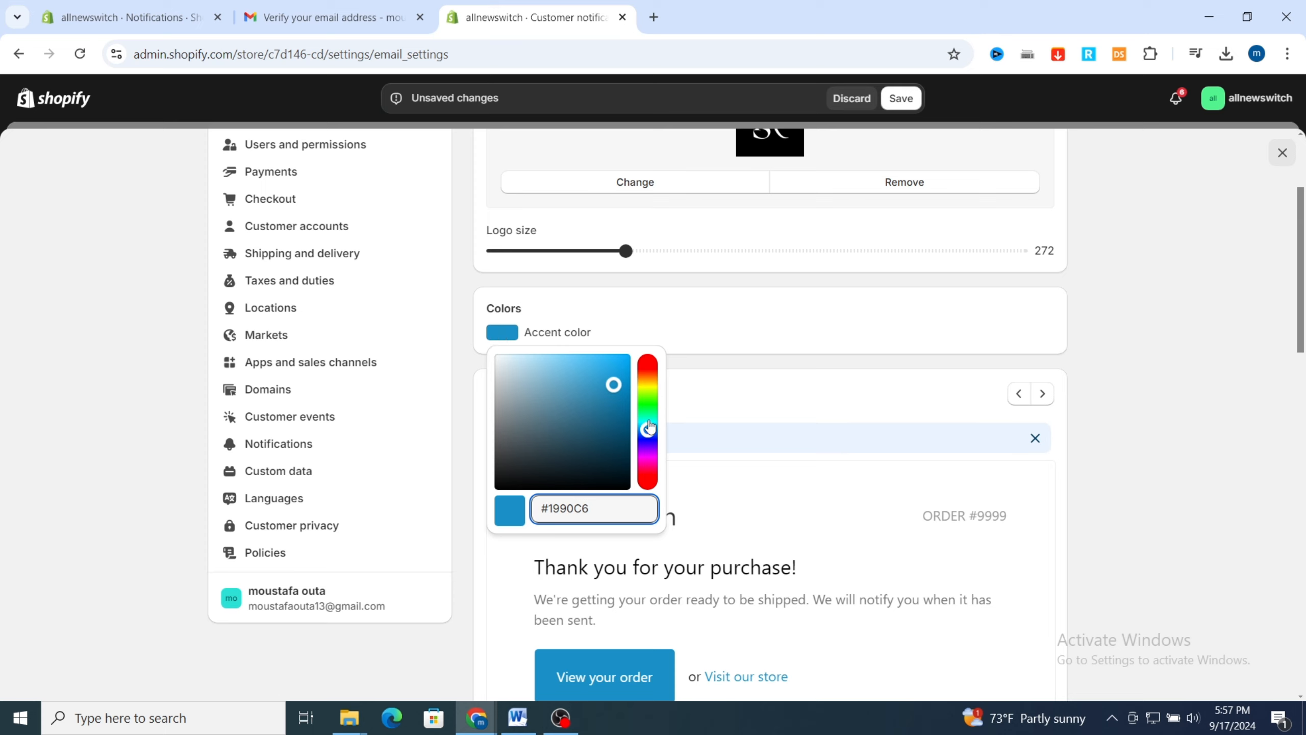
{"action": "left_click", "coordinate": [648, 455]}
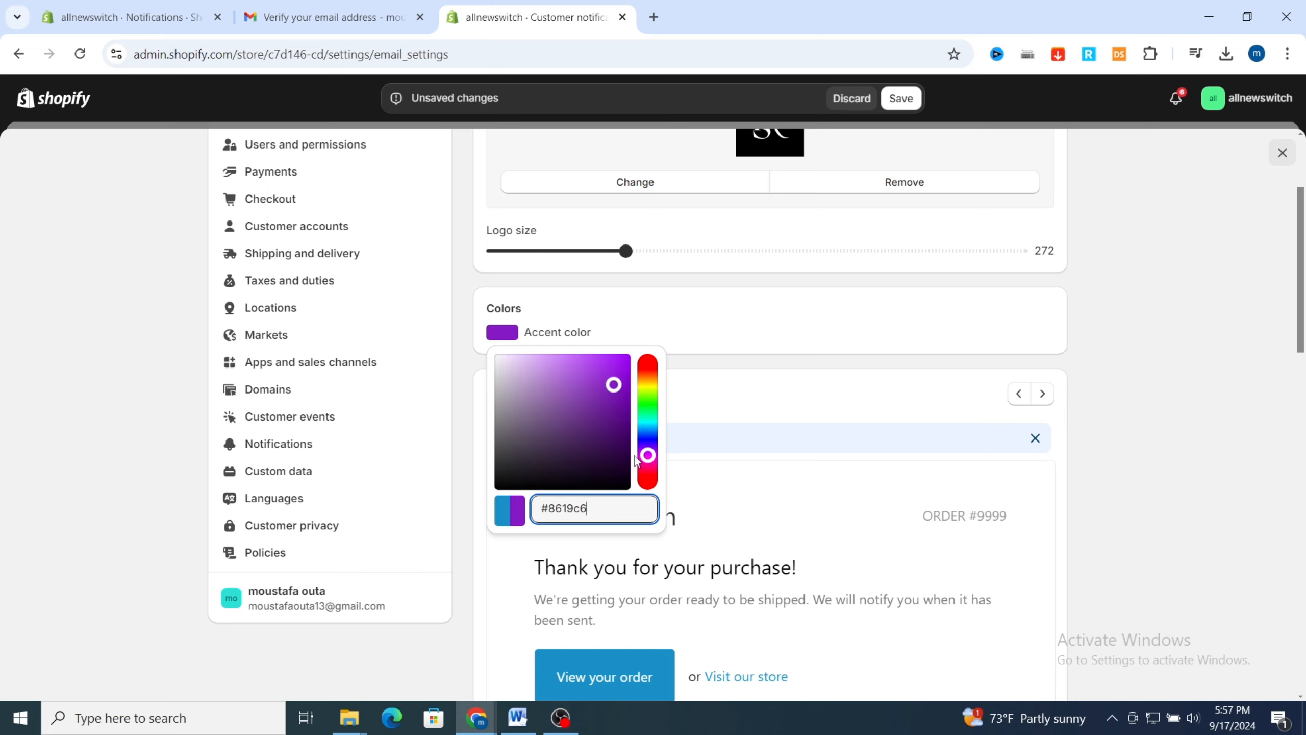
{"action": "left_click", "coordinate": [607, 371]}
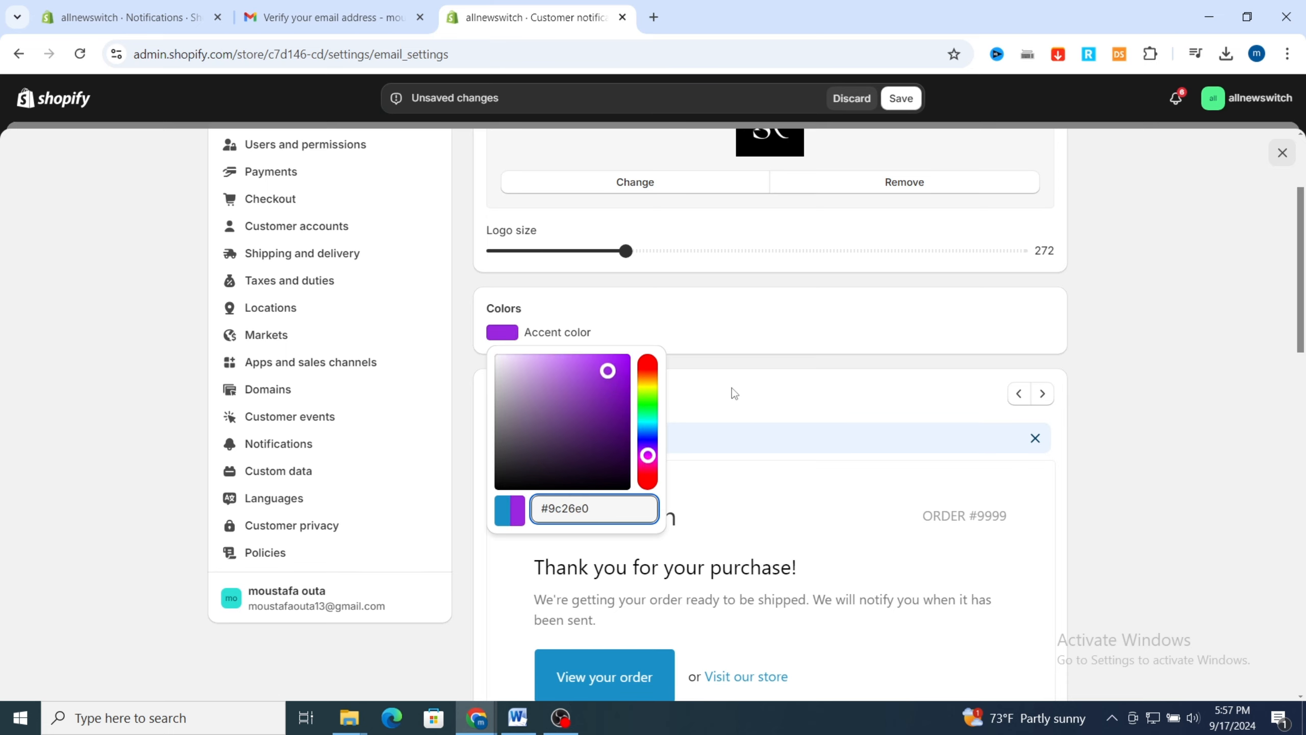
{"action": "left_click", "coordinate": [1172, 335]}
- Examine the order confirmation, shipping confirmation and ready for local pickup email previews, including the pickup email's order summary
{"action": "scroll", "coordinate": [773, 446], "scroll_direction": "down", "scroll_amount": 2}
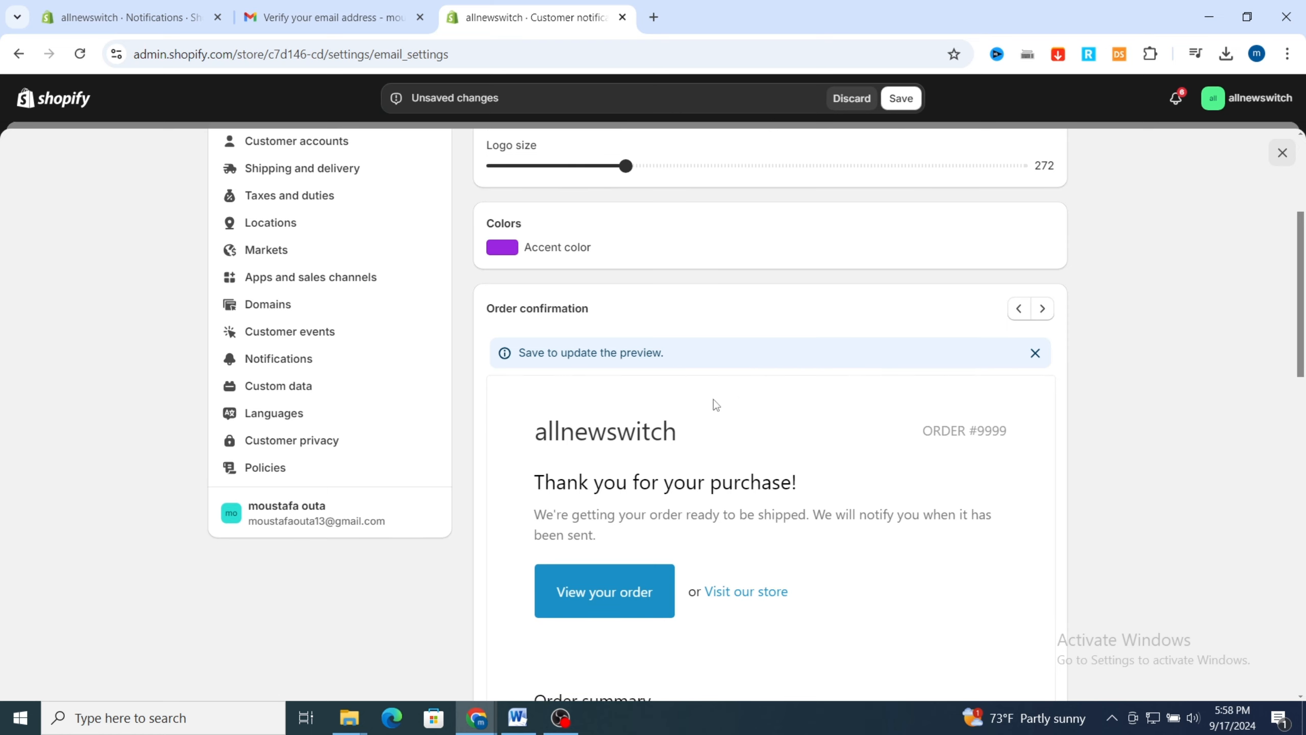
{"action": "scroll", "coordinate": [713, 399], "scroll_direction": "down", "scroll_amount": 2}
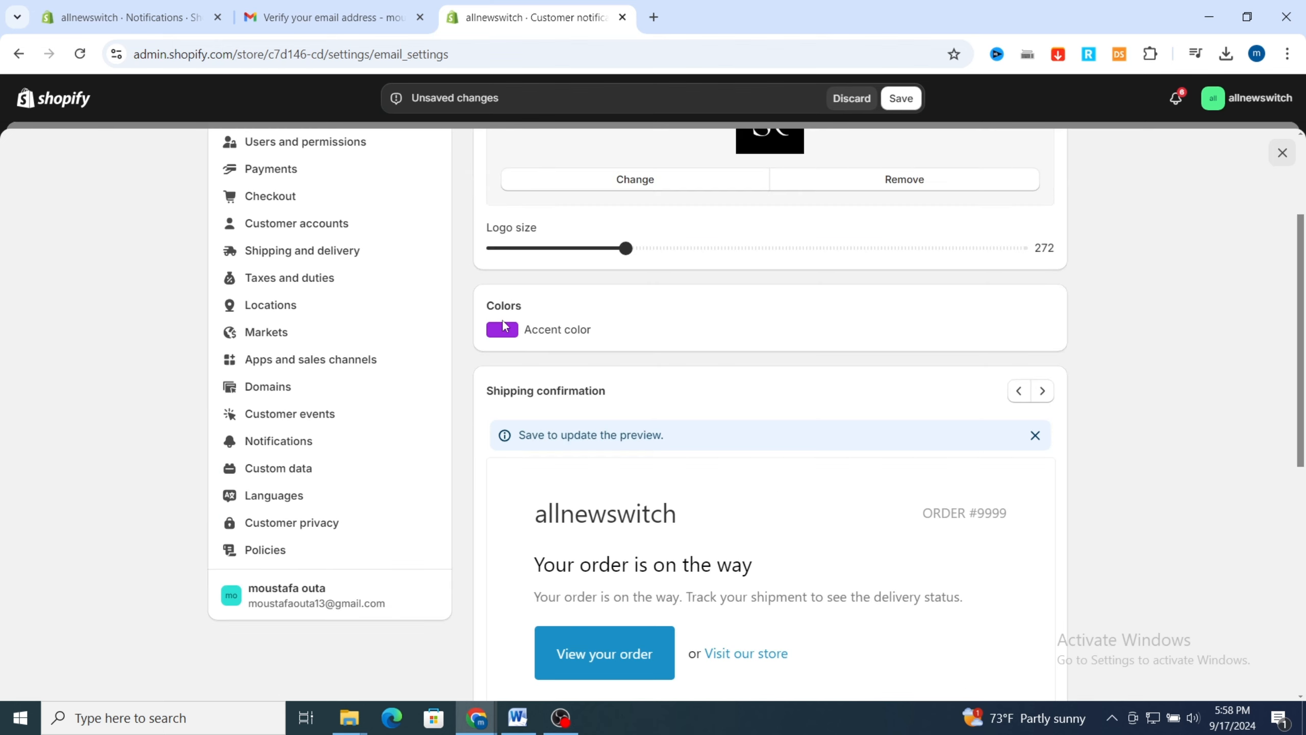
{"action": "scroll", "coordinate": [647, 382], "scroll_direction": "down", "scroll_amount": 2}
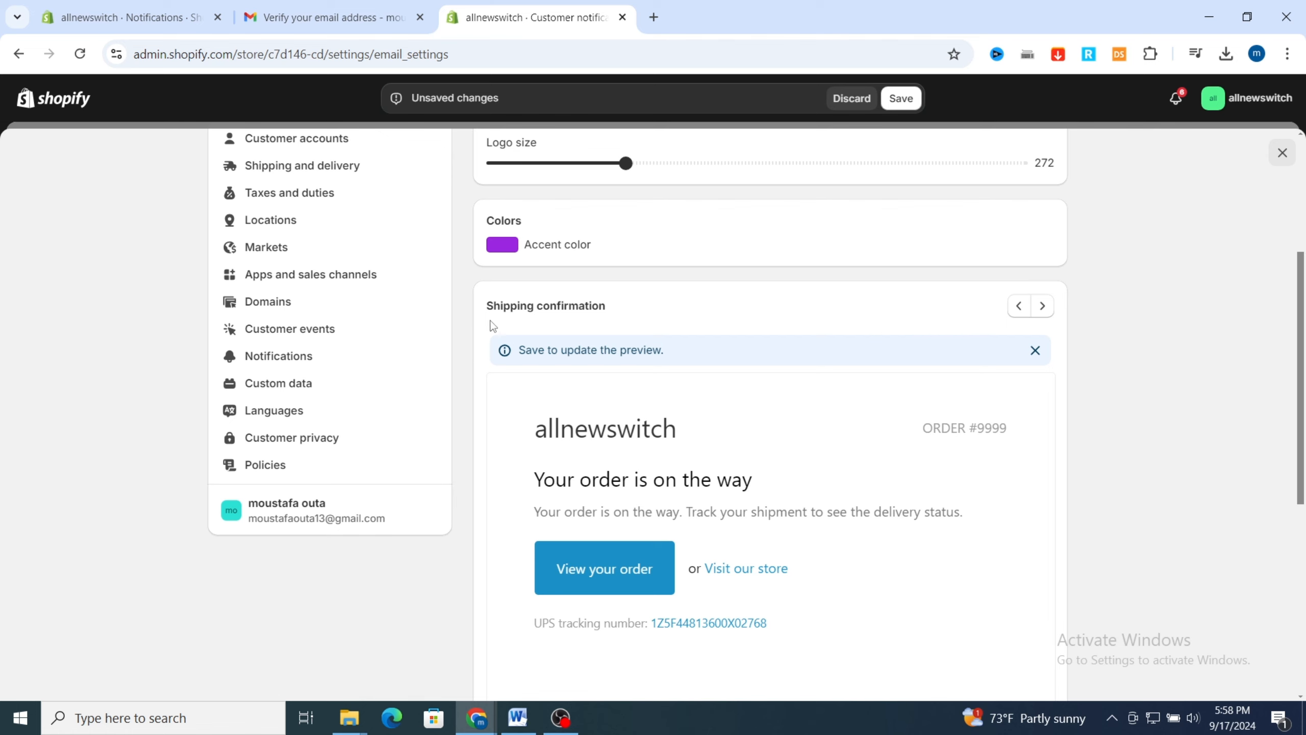
{"action": "left_click", "coordinate": [1042, 306]}
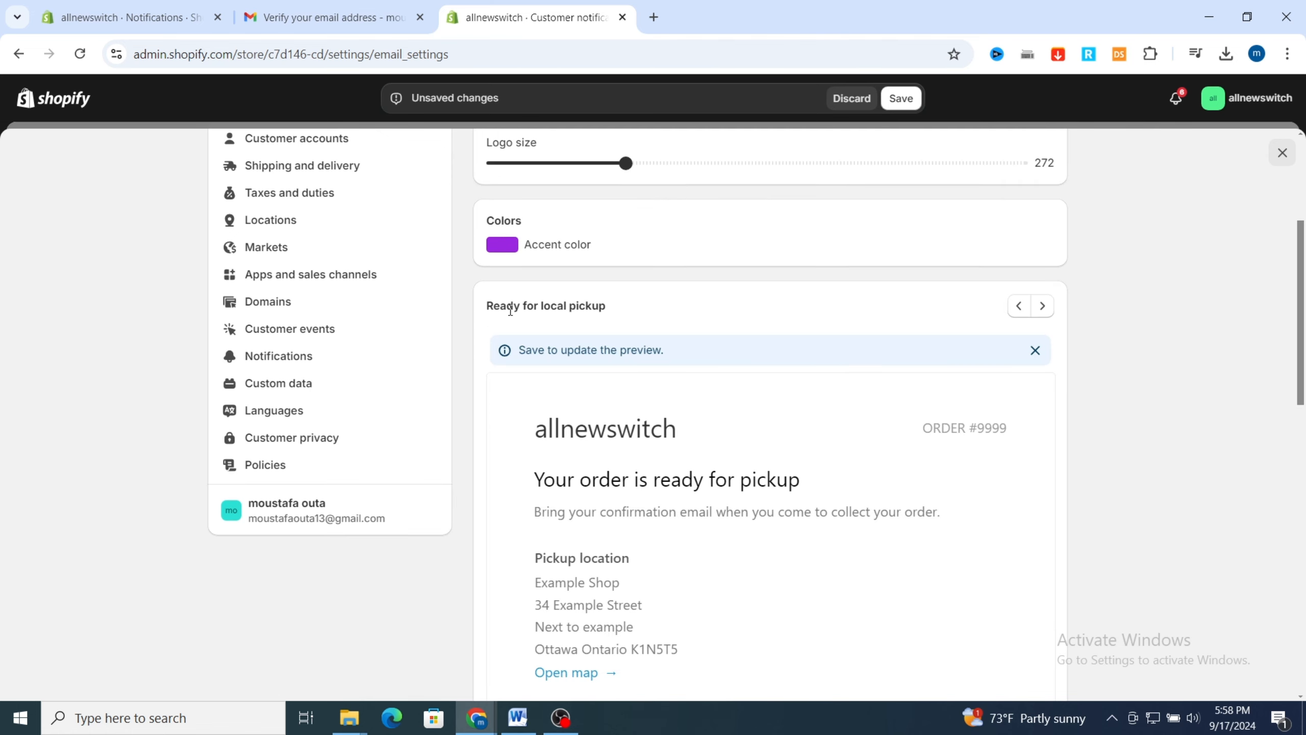
{"action": "scroll", "coordinate": [920, 418], "scroll_direction": "down", "scroll_amount": 5}
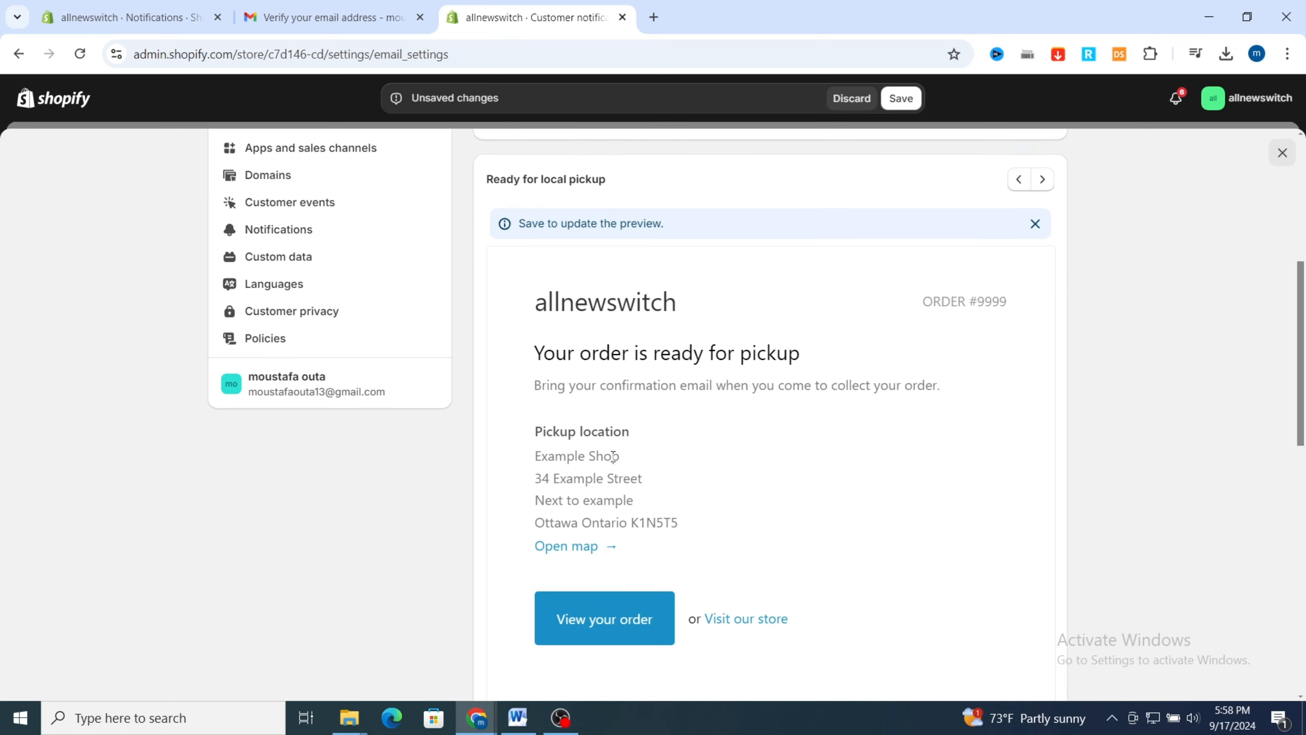
{"action": "scroll", "coordinate": [601, 431], "scroll_direction": "down", "scroll_amount": 8}
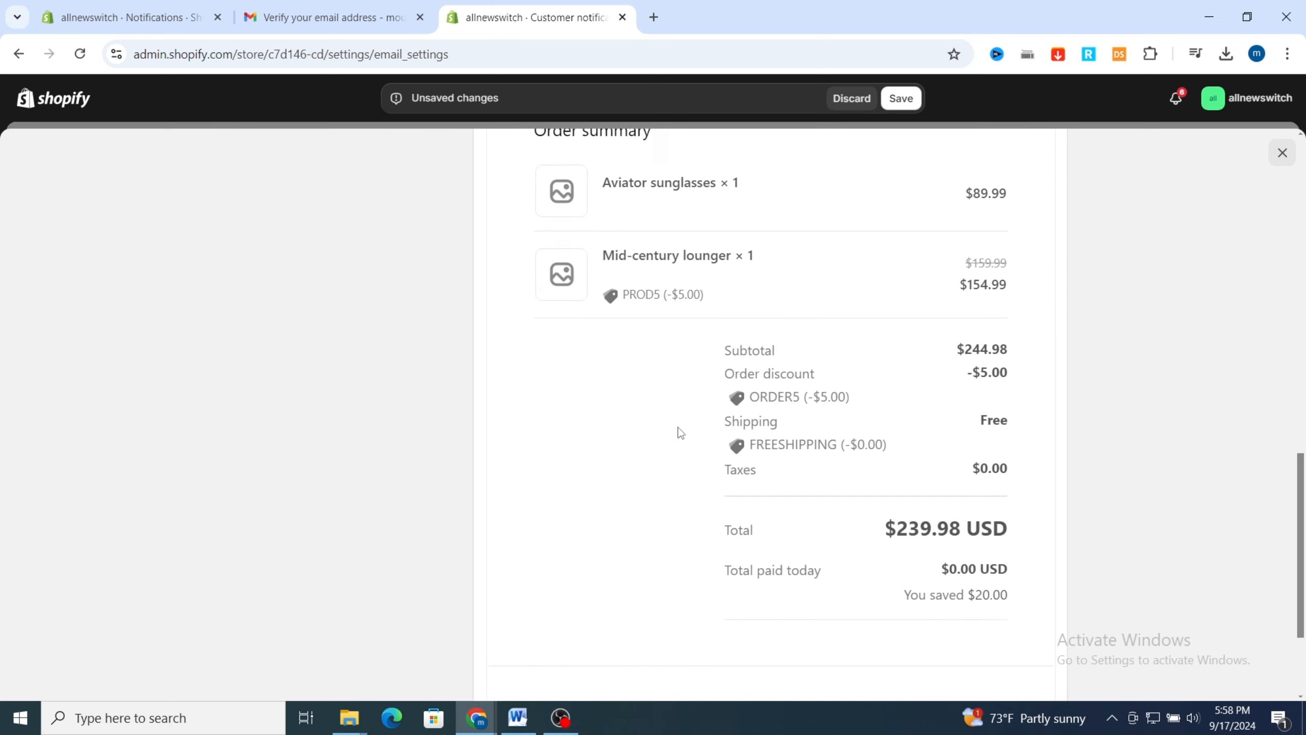
{"action": "scroll", "coordinate": [676, 429], "scroll_direction": "up", "scroll_amount": 6}
{"action": "scroll", "coordinate": [677, 427], "scroll_direction": "up", "scroll_amount": 3}
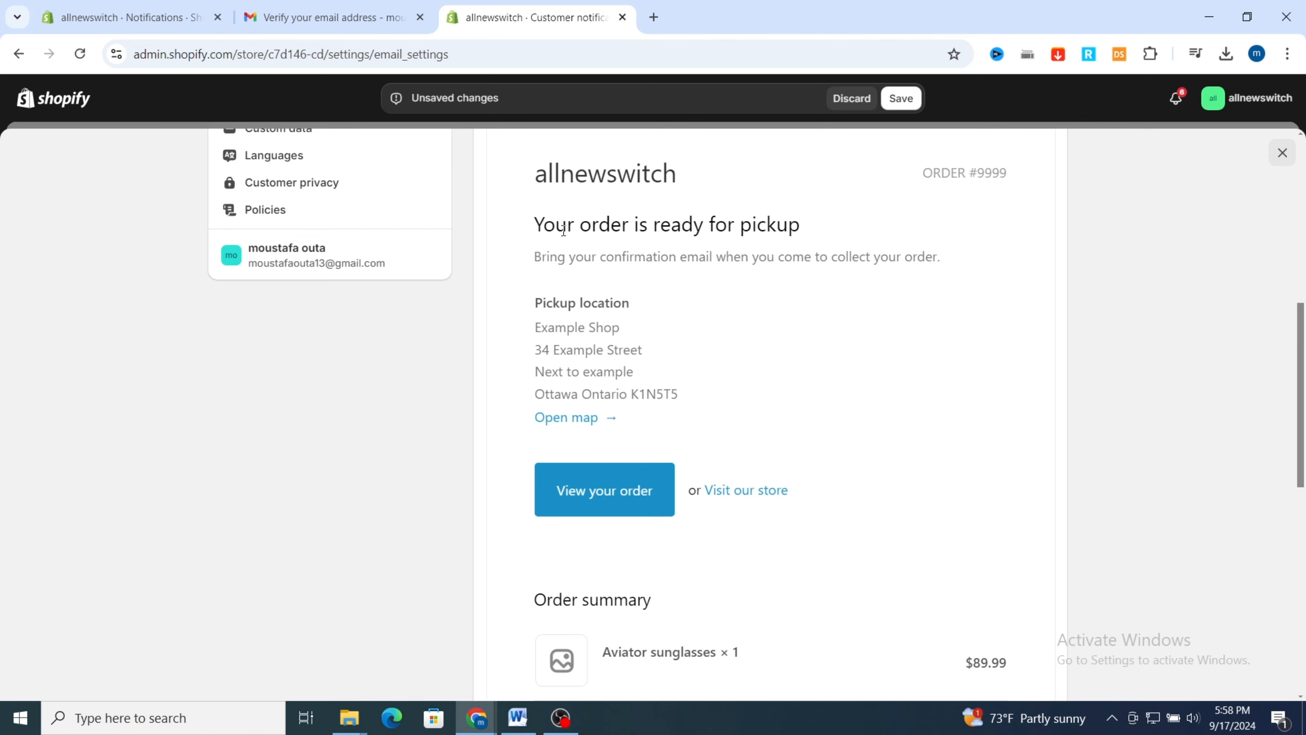
- Save the logo and accent color changes to the email templates
{"action": "scroll", "coordinate": [939, 382], "scroll_direction": "up", "scroll_amount": 10}
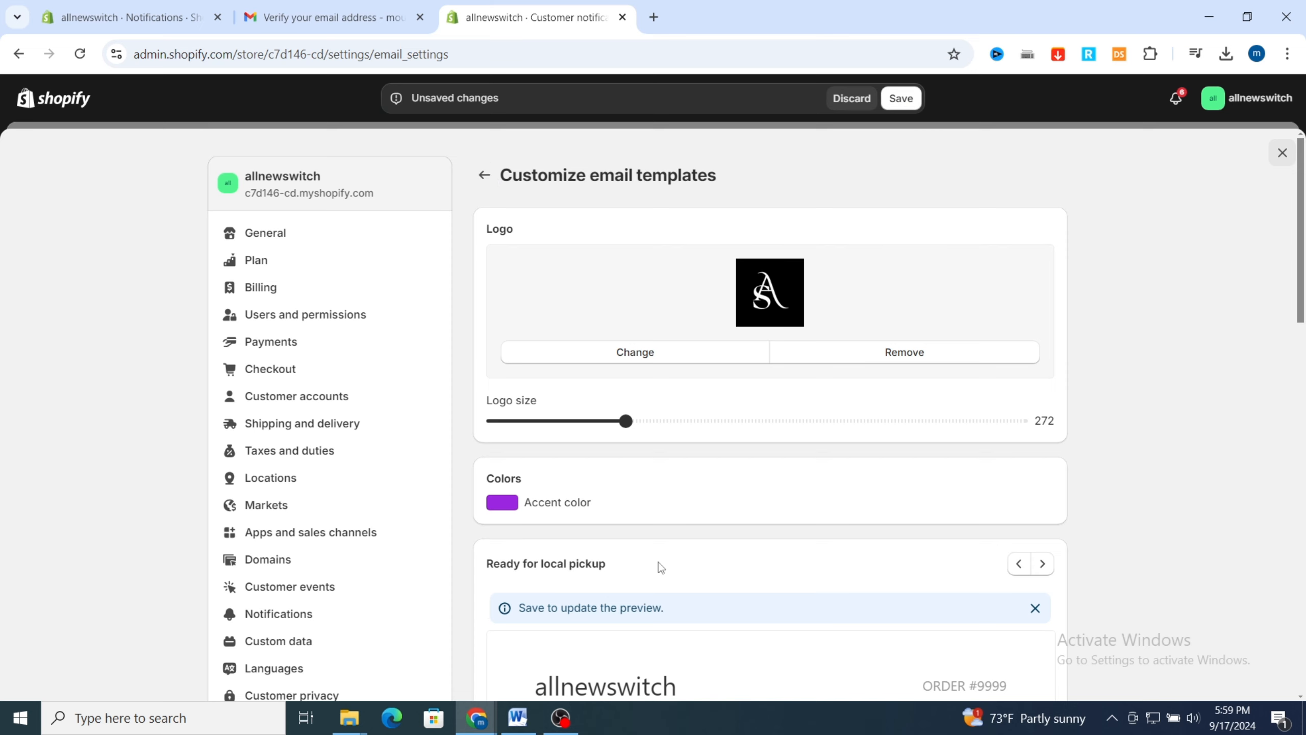
{"action": "scroll", "coordinate": [823, 391], "scroll_direction": "down", "scroll_amount": 1}
{"action": "left_click", "coordinate": [899, 98]}
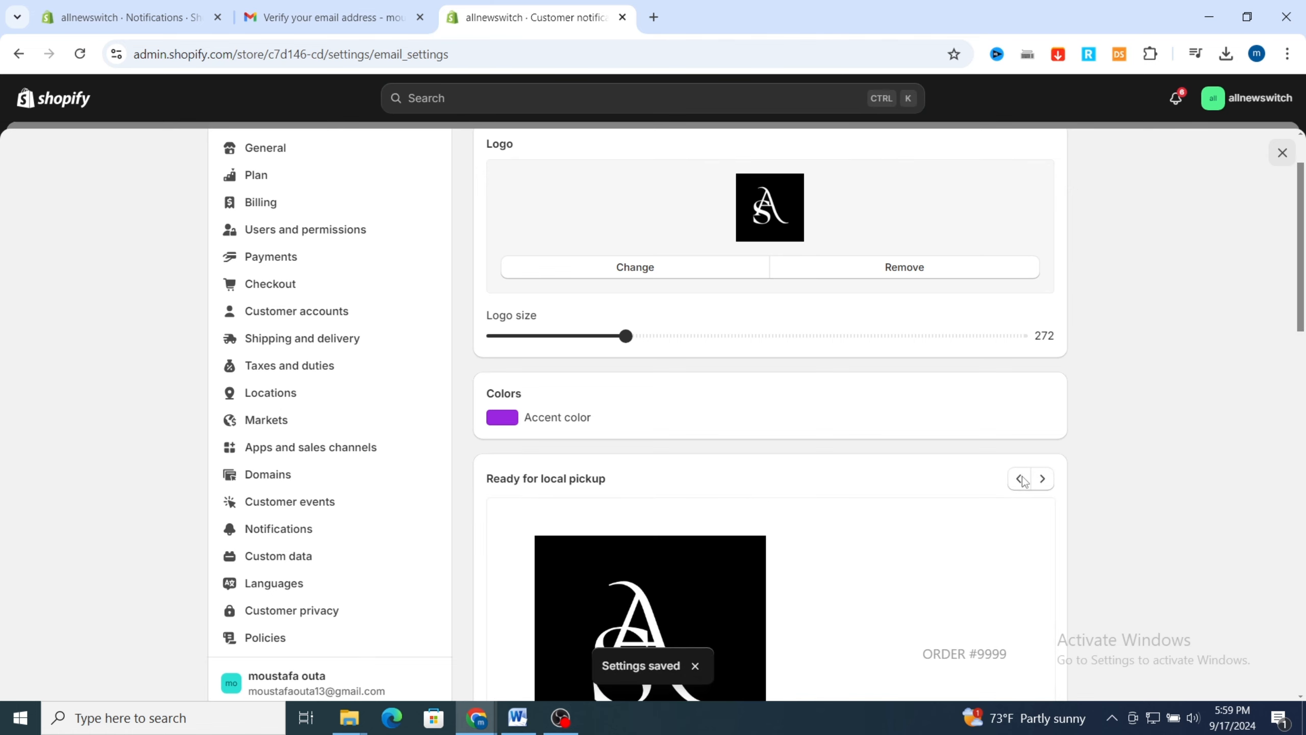
- Review the ready for local pickup email preview for the saved logo and accent color
{"action": "scroll", "coordinate": [691, 603], "scroll_direction": "down", "scroll_amount": 5}
{"action": "scroll", "coordinate": [693, 605], "scroll_direction": "down", "scroll_amount": 5}
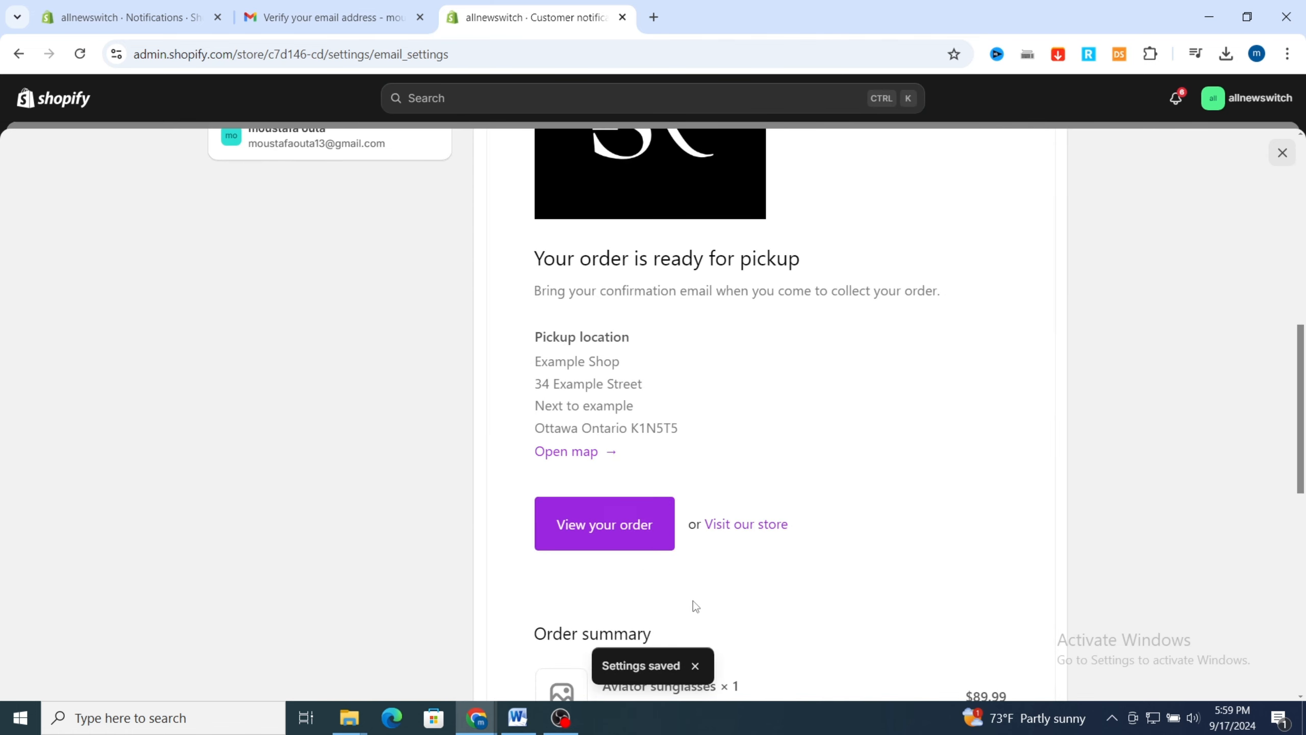
{"action": "scroll", "coordinate": [741, 350], "scroll_direction": "up", "scroll_amount": 3}
{"action": "scroll", "coordinate": [683, 411], "scroll_direction": "down", "scroll_amount": 8}
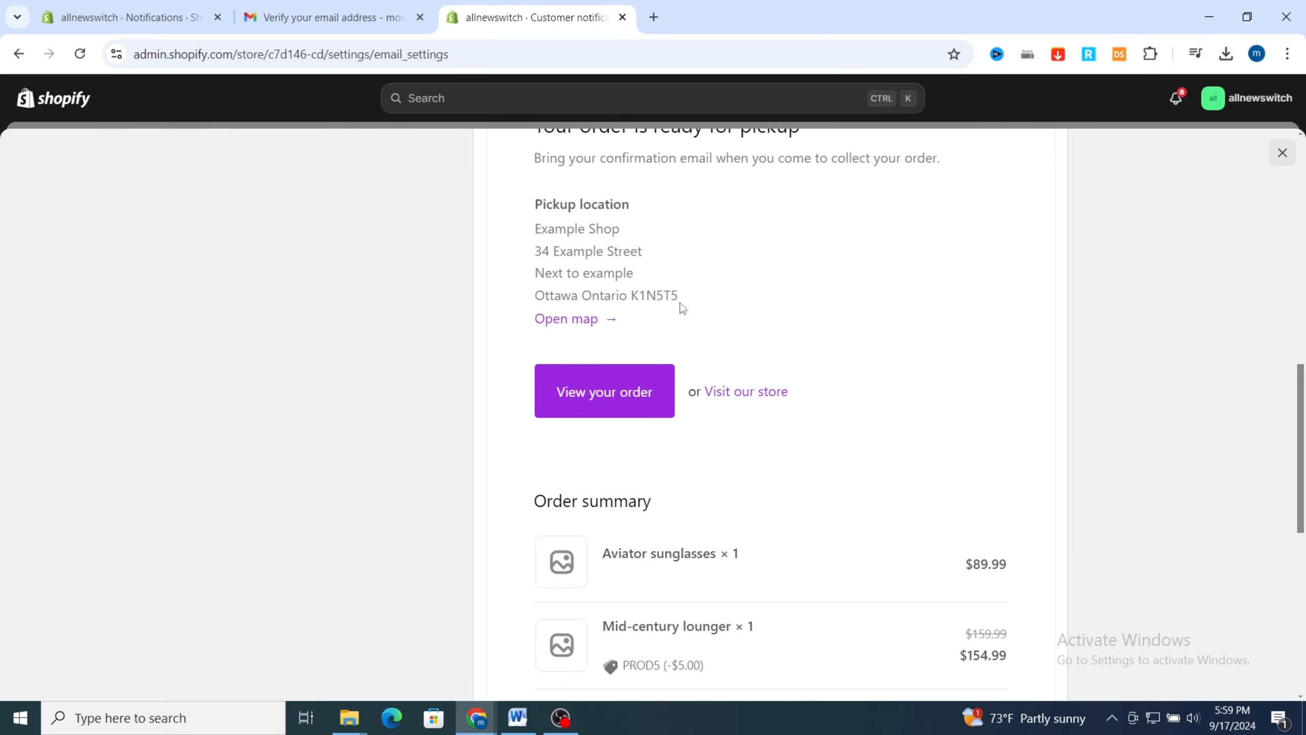
{"action": "scroll", "coordinate": [719, 463], "scroll_direction": "up", "scroll_amount": 3}
{"action": "scroll", "coordinate": [720, 308], "scroll_direction": "up", "scroll_amount": 5}
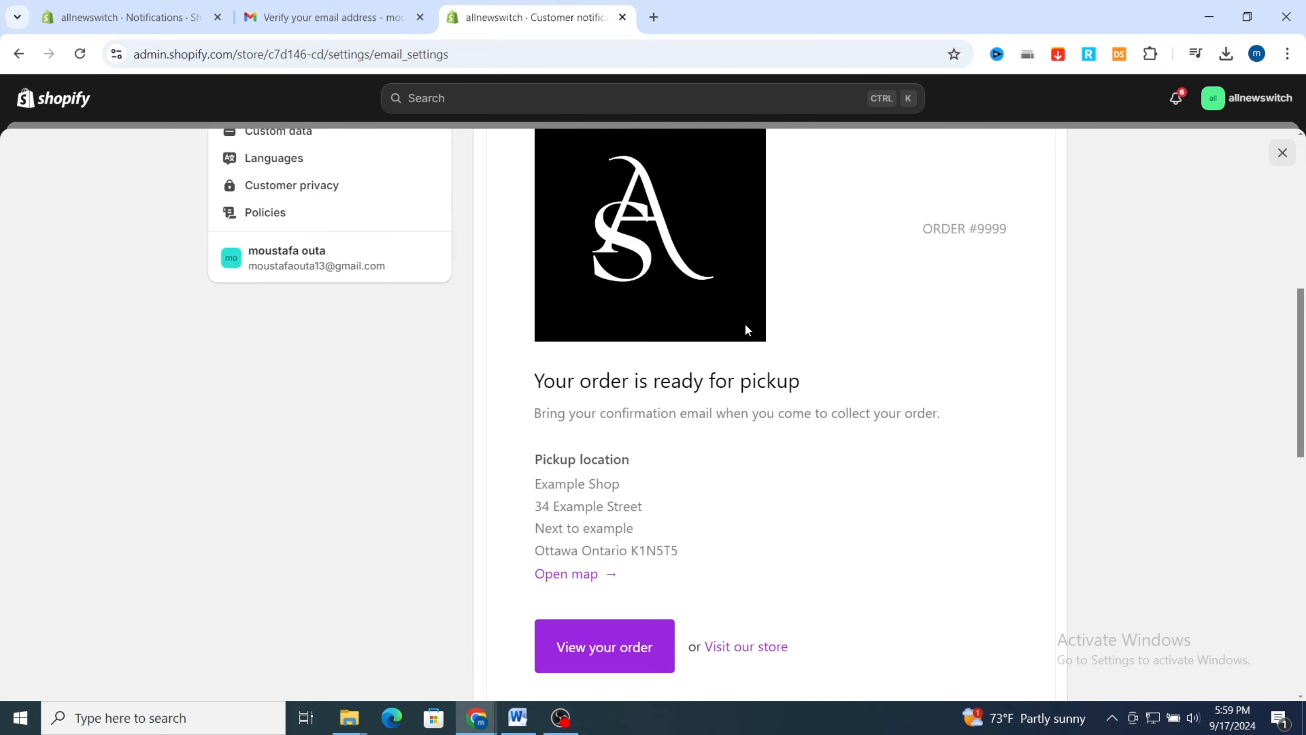
{"action": "scroll", "coordinate": [763, 441], "scroll_direction": "up", "scroll_amount": 8}
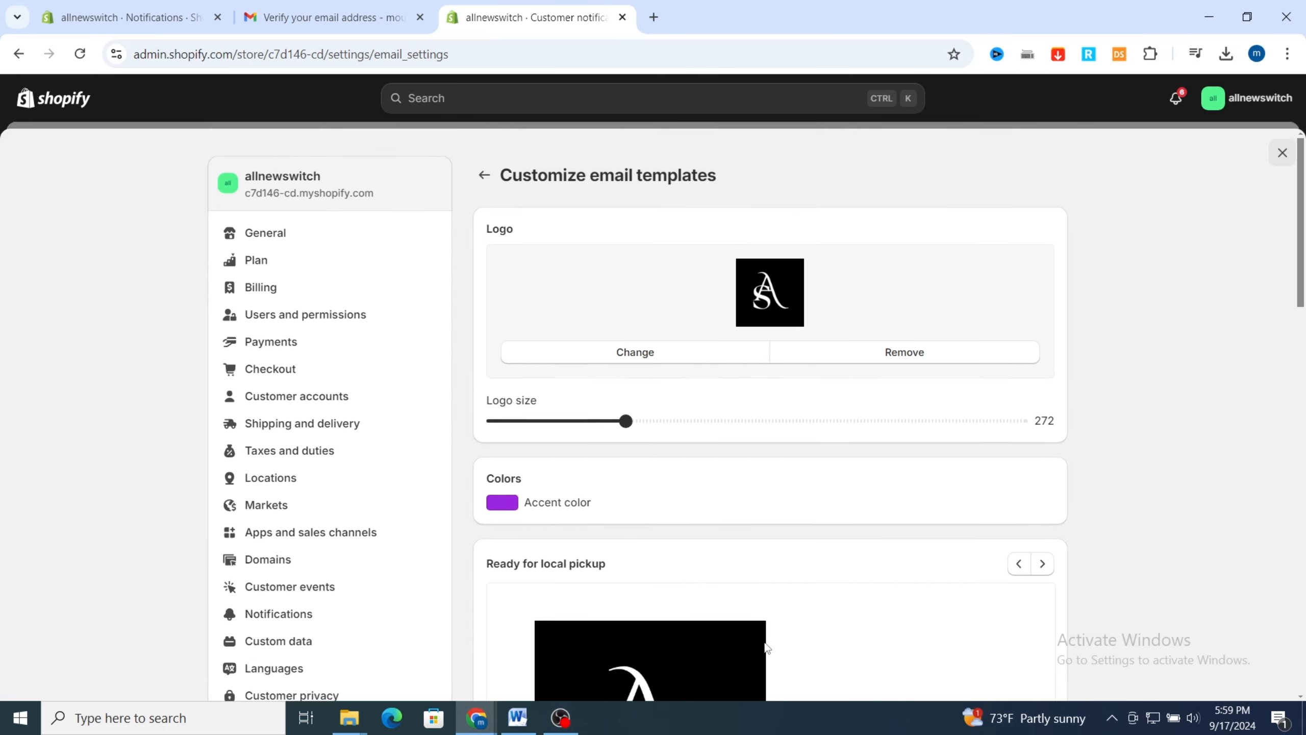
- Return to the customer notifications list and examine the order confirmation email preview, including its order summary
{"action": "scroll", "coordinate": [747, 620], "scroll_direction": "down", "scroll_amount": 4}
{"action": "scroll", "coordinate": [746, 621], "scroll_direction": "down", "scroll_amount": 2}
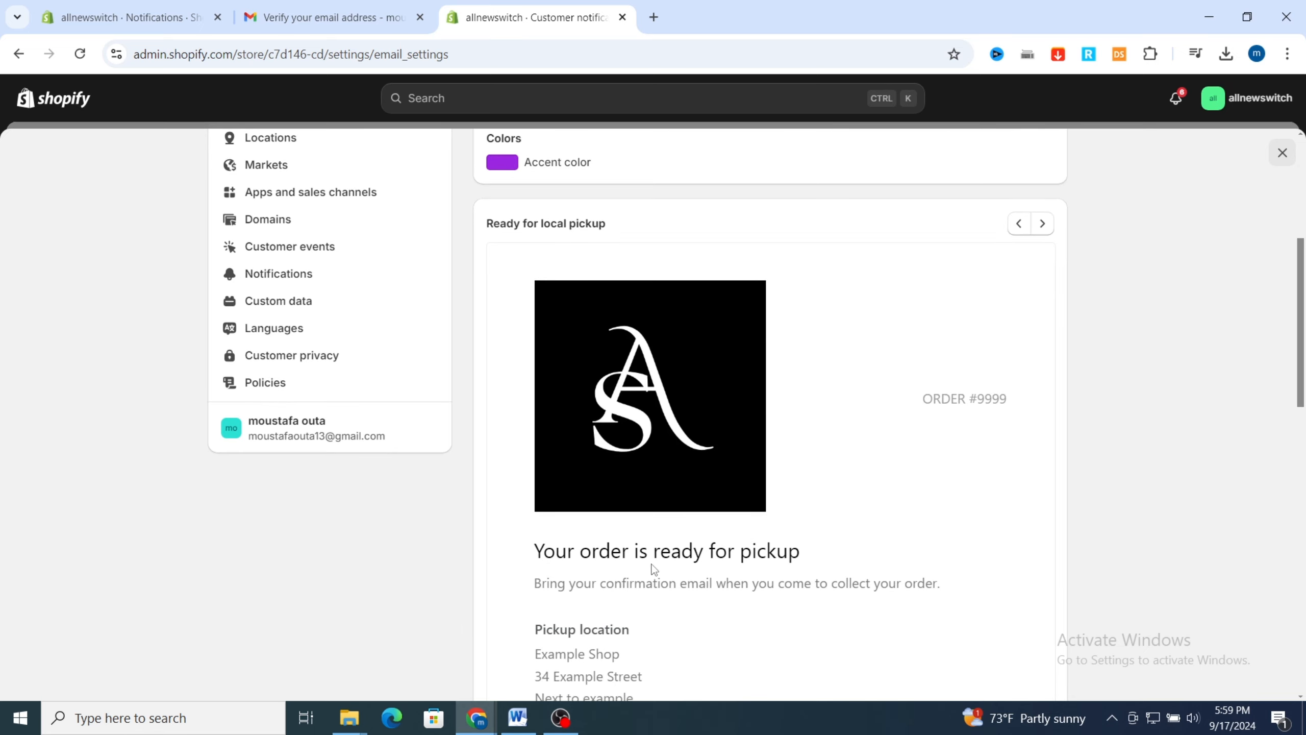
{"action": "scroll", "coordinate": [1133, 356], "scroll_direction": "up", "scroll_amount": 4}
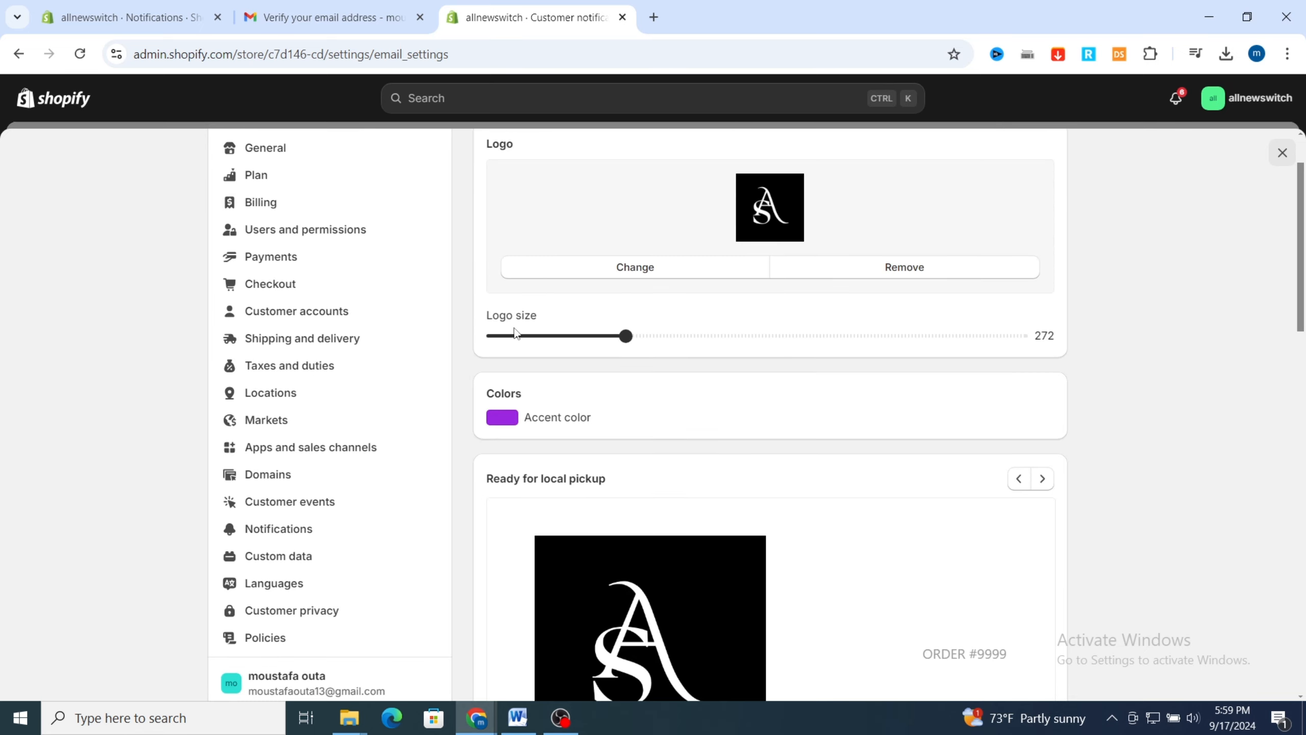
{"action": "left_click", "coordinate": [483, 174]}
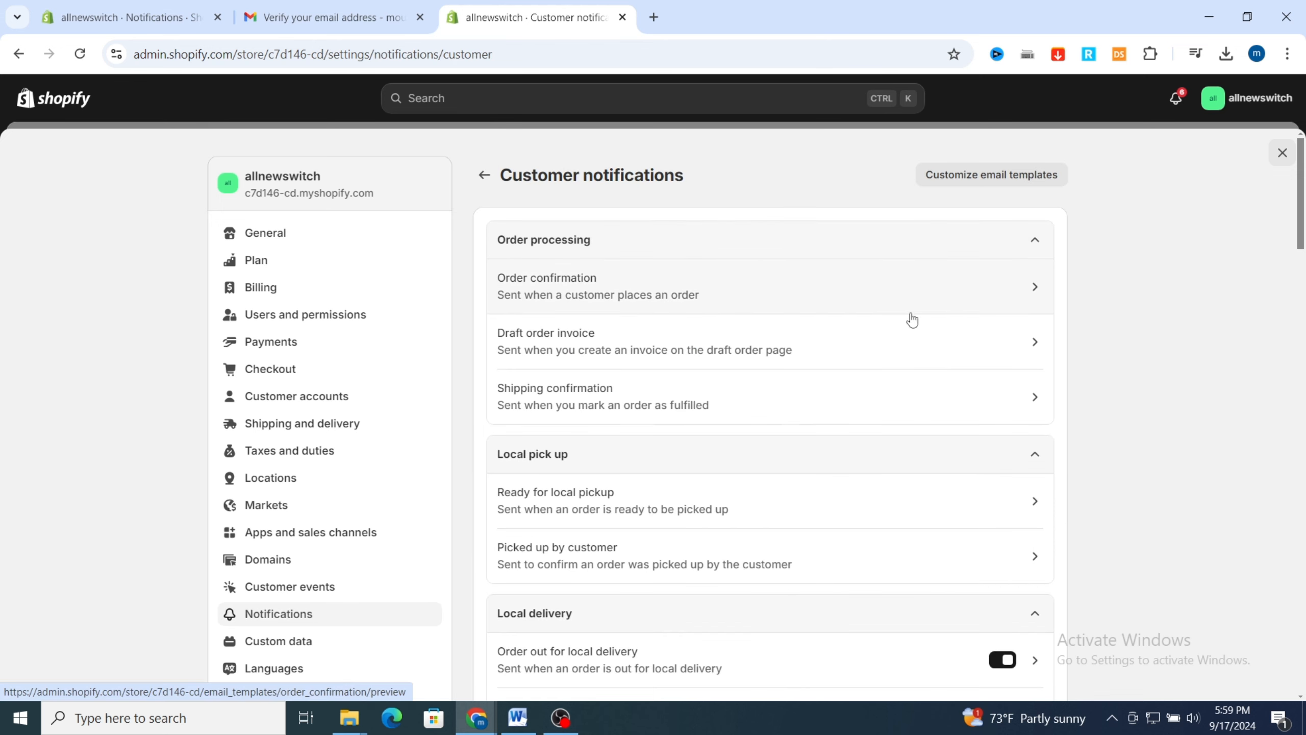
{"action": "left_click", "coordinate": [793, 304]}
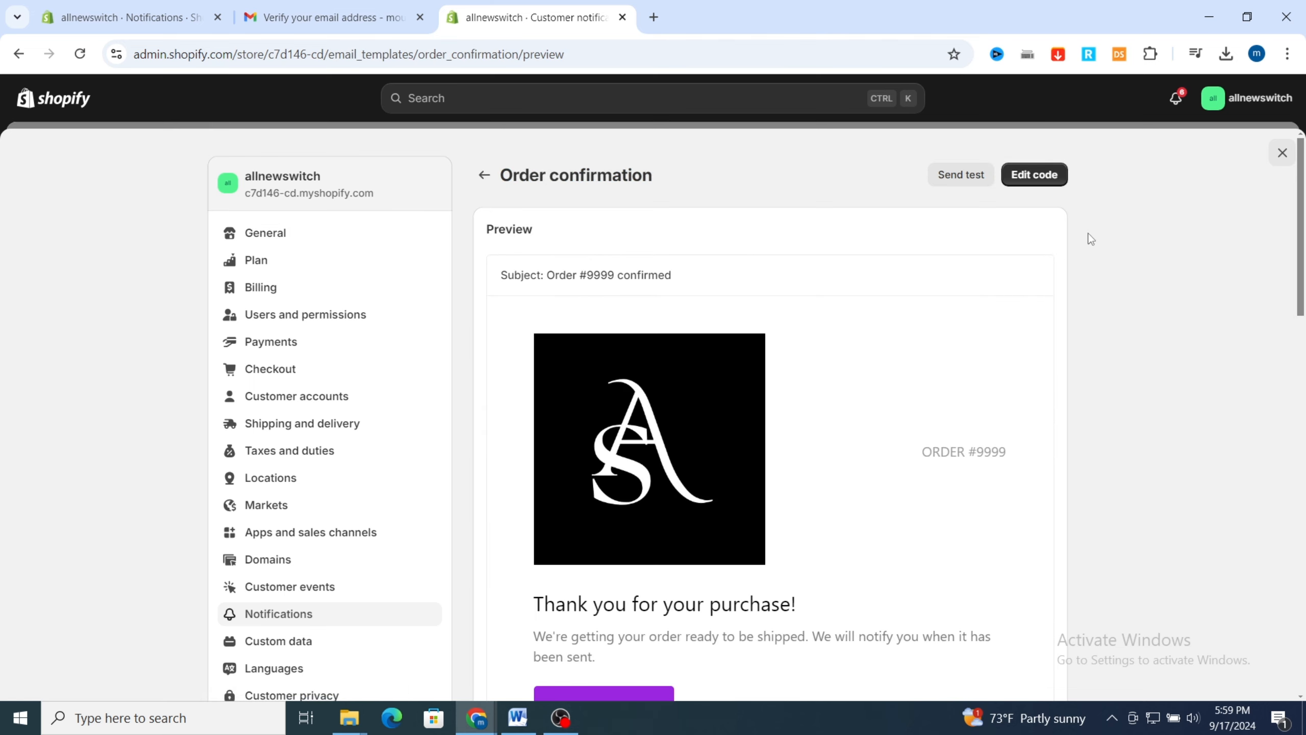
{"action": "scroll", "coordinate": [1193, 242], "scroll_direction": "down", "scroll_amount": 10}
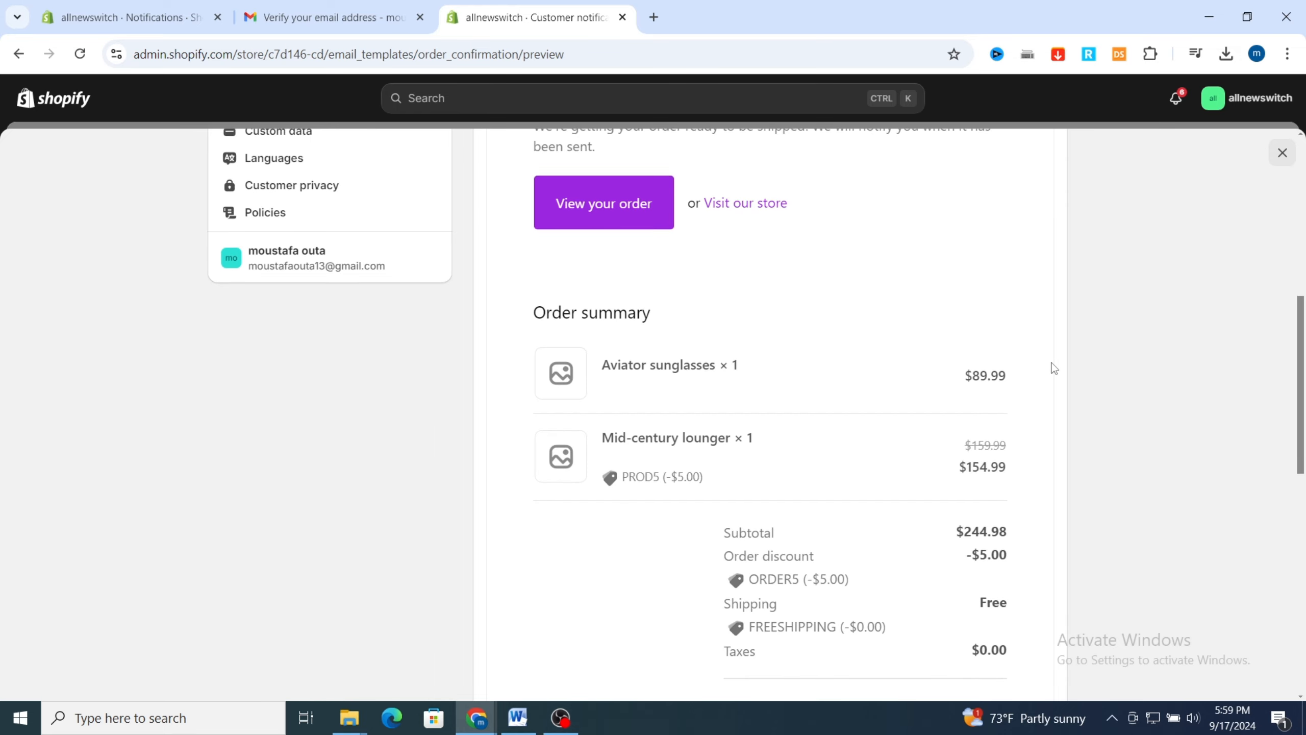
{"action": "scroll", "coordinate": [1046, 380], "scroll_direction": "up", "scroll_amount": 10}
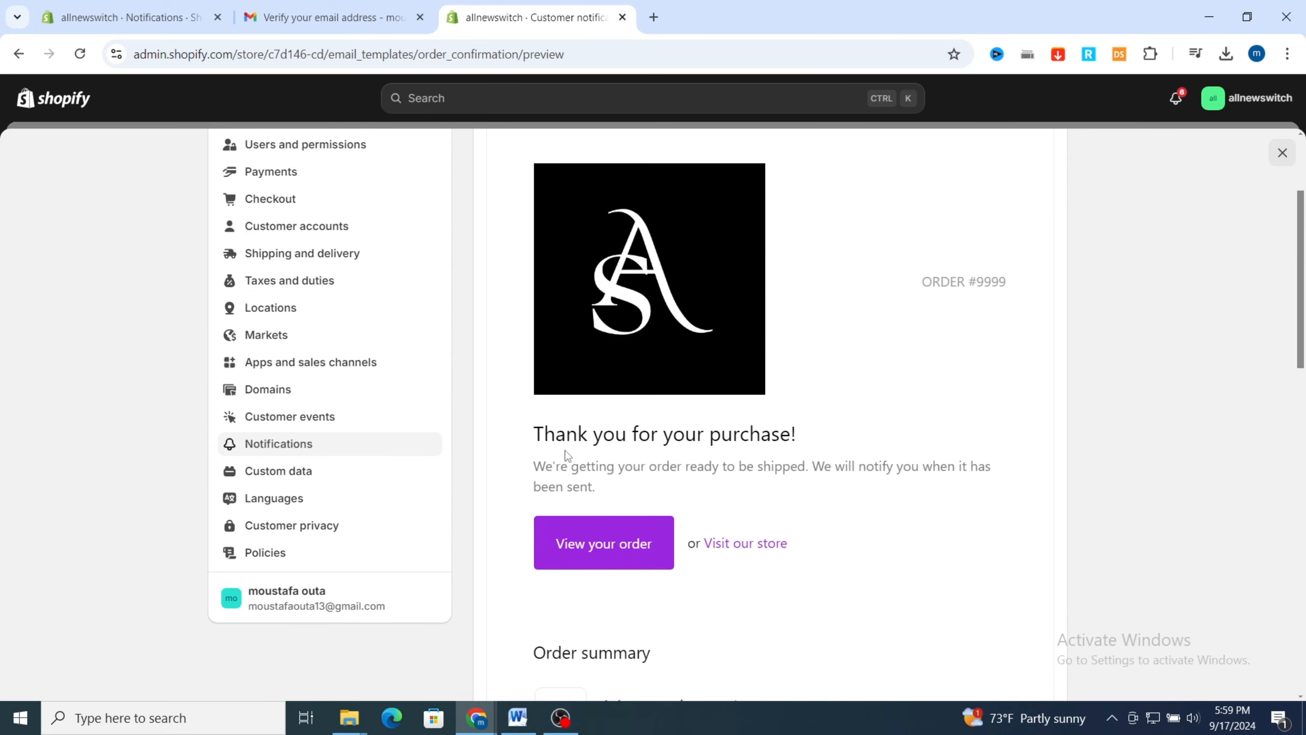
{"action": "scroll", "coordinate": [851, 330], "scroll_direction": "up", "scroll_amount": 3}
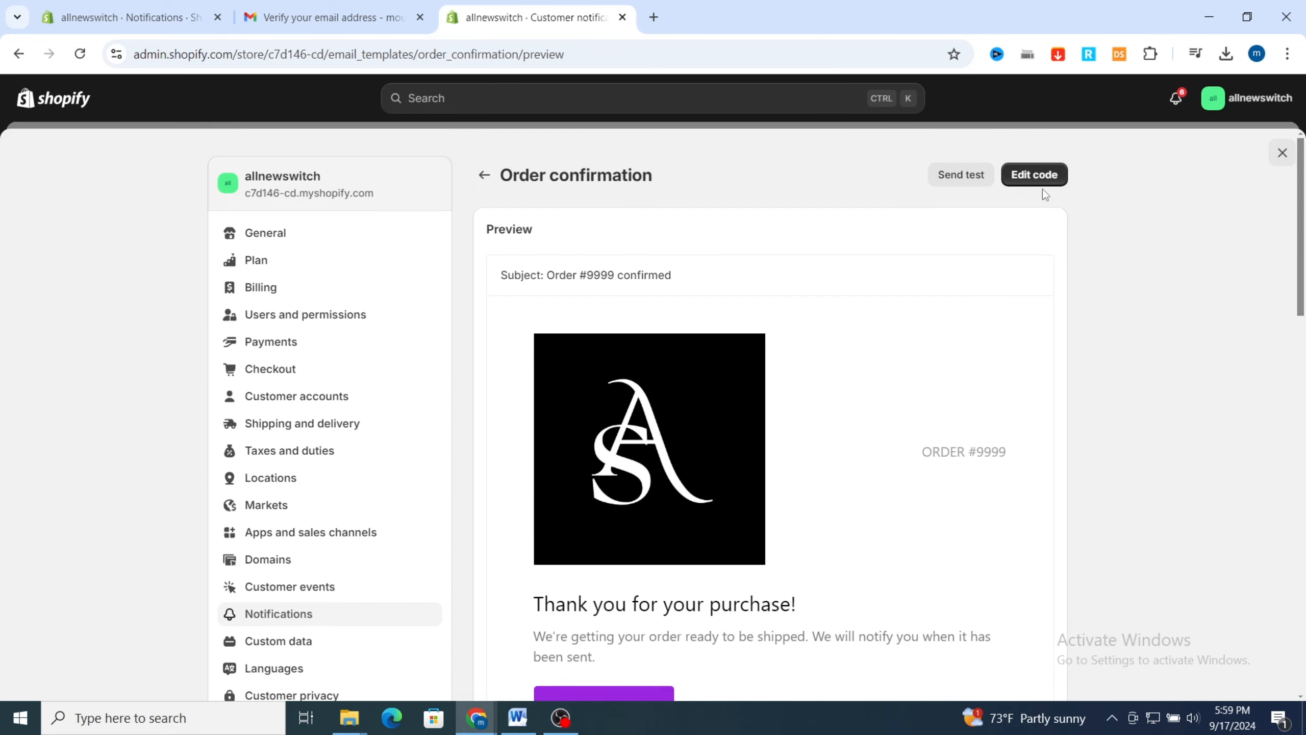
- In the order confirmation email code, replace the payment-processing message on line 13 with "thank you for your order"
{"action": "left_click", "coordinate": [1036, 177]}
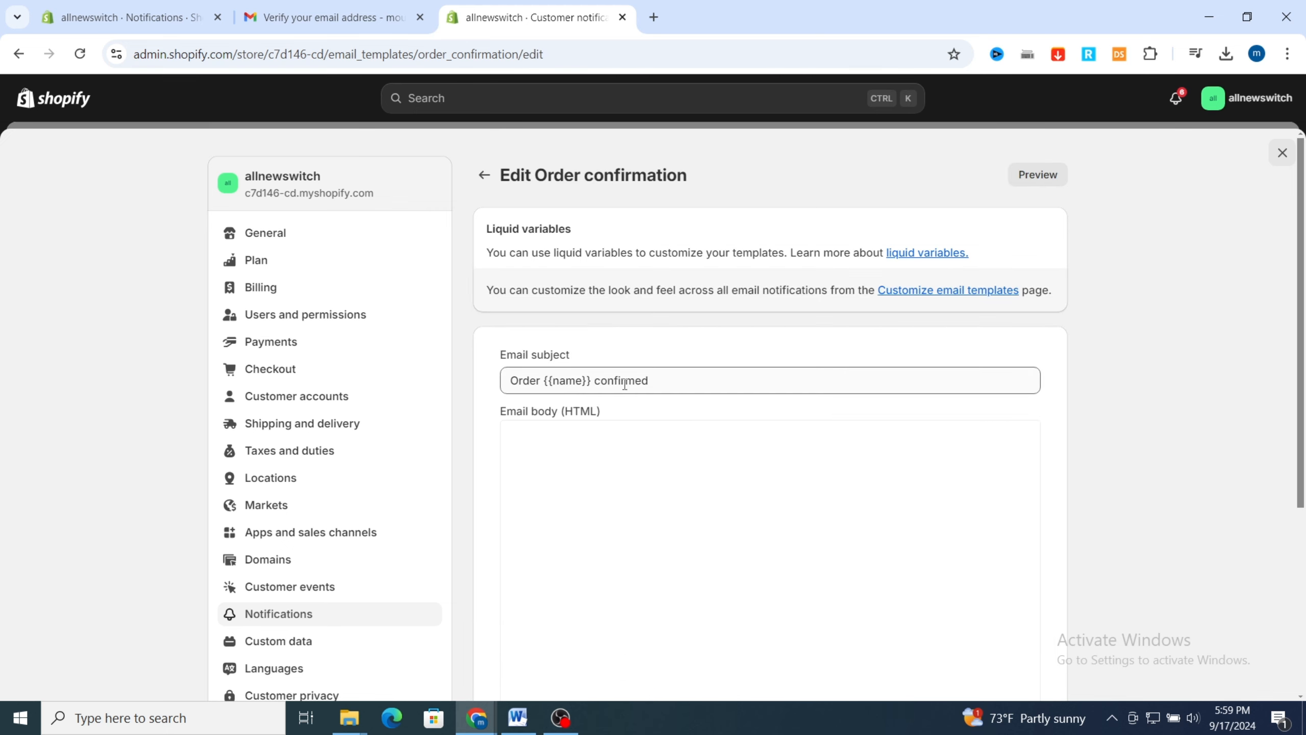
{"action": "scroll", "coordinate": [1052, 382], "scroll_direction": "down", "scroll_amount": 2}
{"action": "scroll", "coordinate": [1051, 382], "scroll_direction": "down", "scroll_amount": 1}
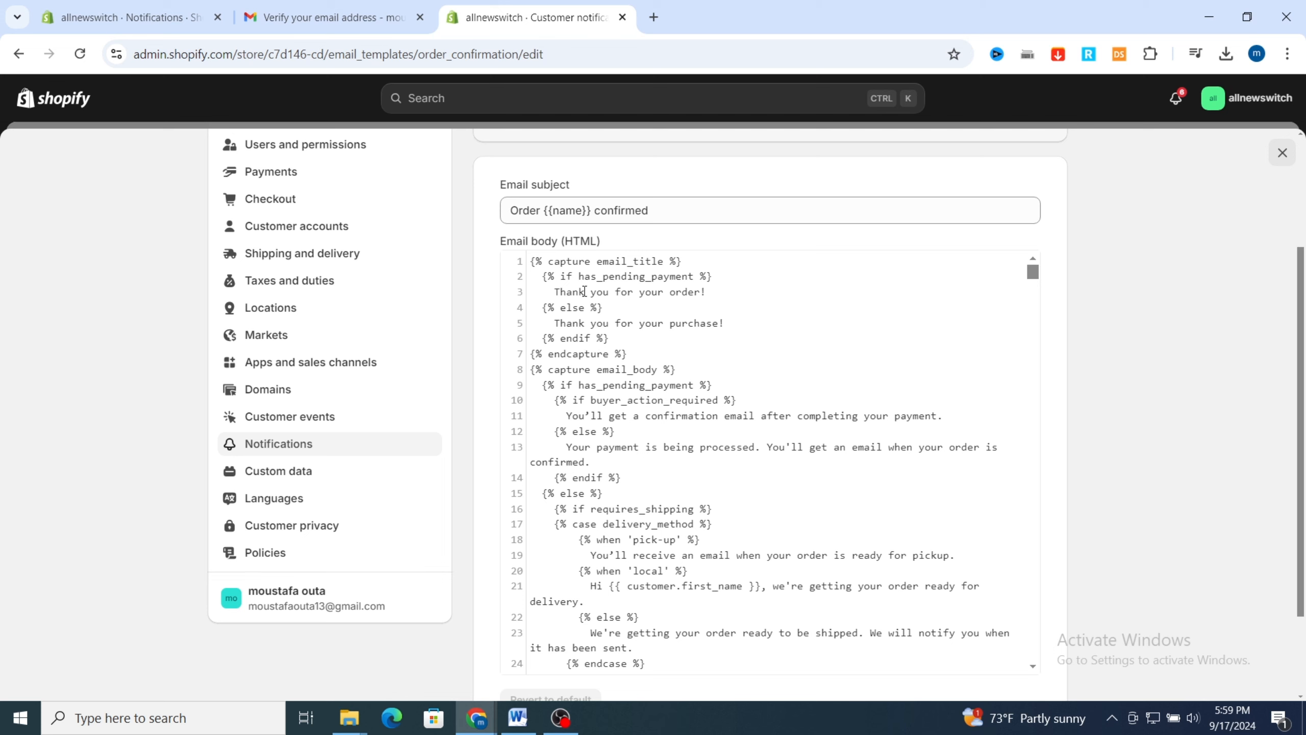
{"action": "scroll", "coordinate": [654, 420], "scroll_direction": "up", "scroll_amount": 3}
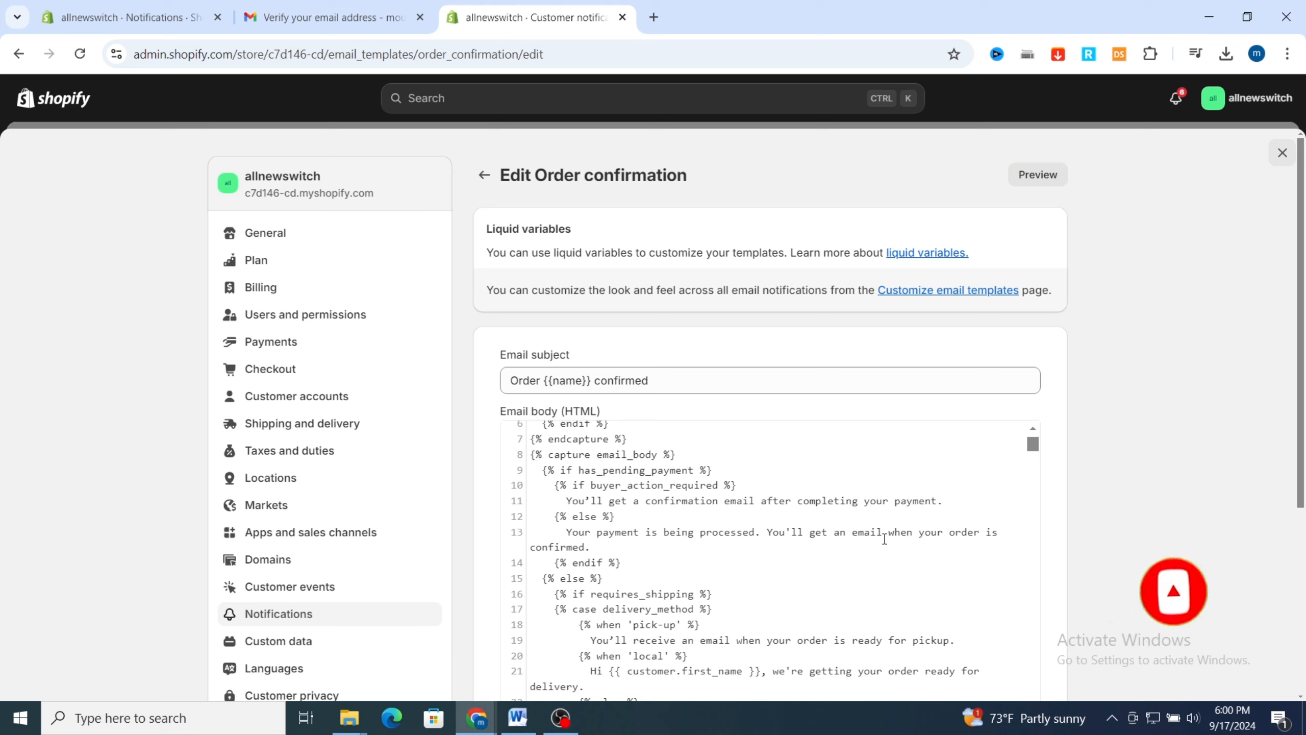
{"action": "left_click", "coordinate": [568, 532]}
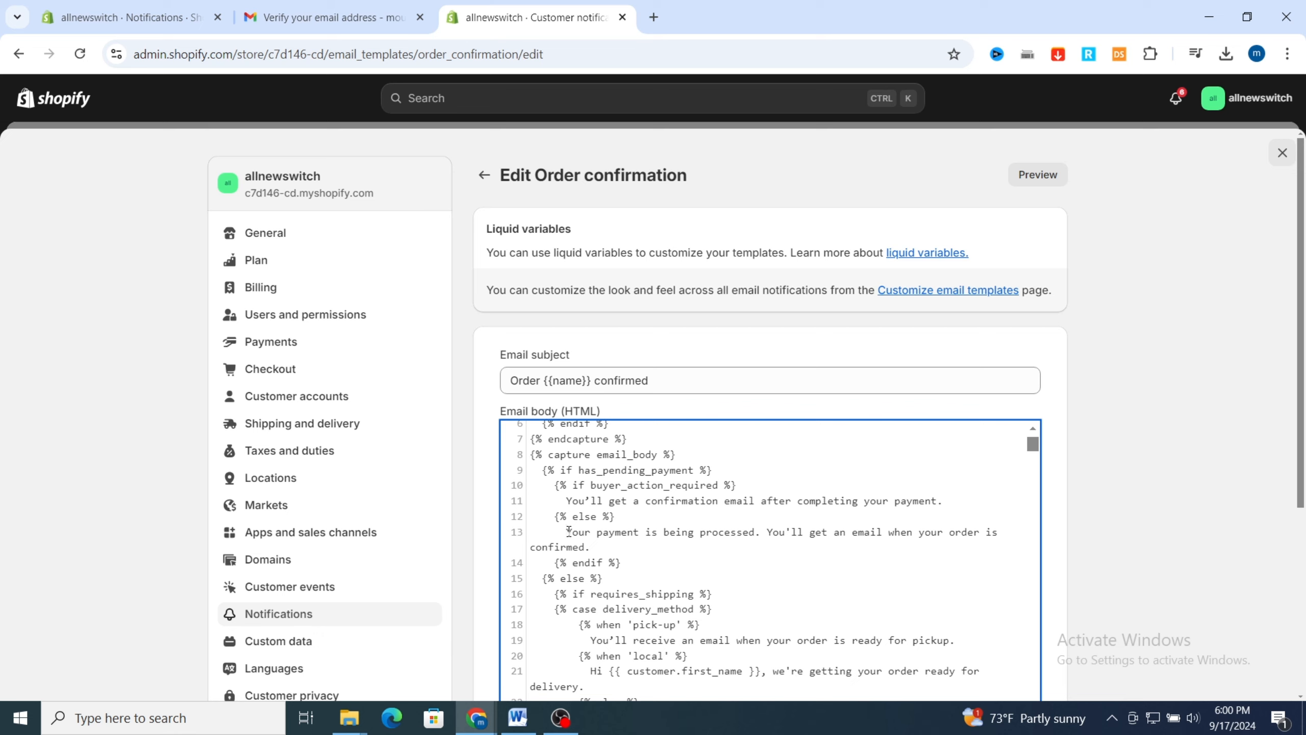
{"action": "left_click_drag", "start_coordinate": [568, 531], "coordinate": [585, 547]}
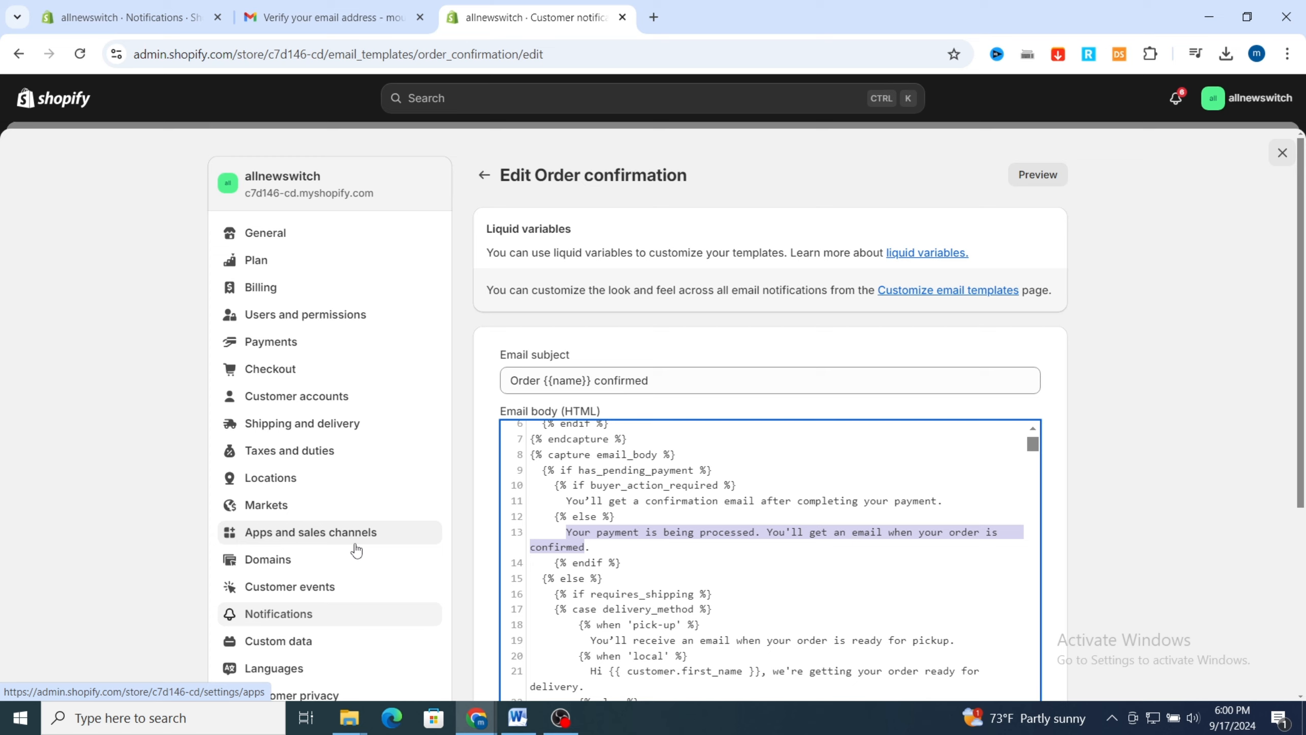
{"action": "type", "text": "thank you for your."}
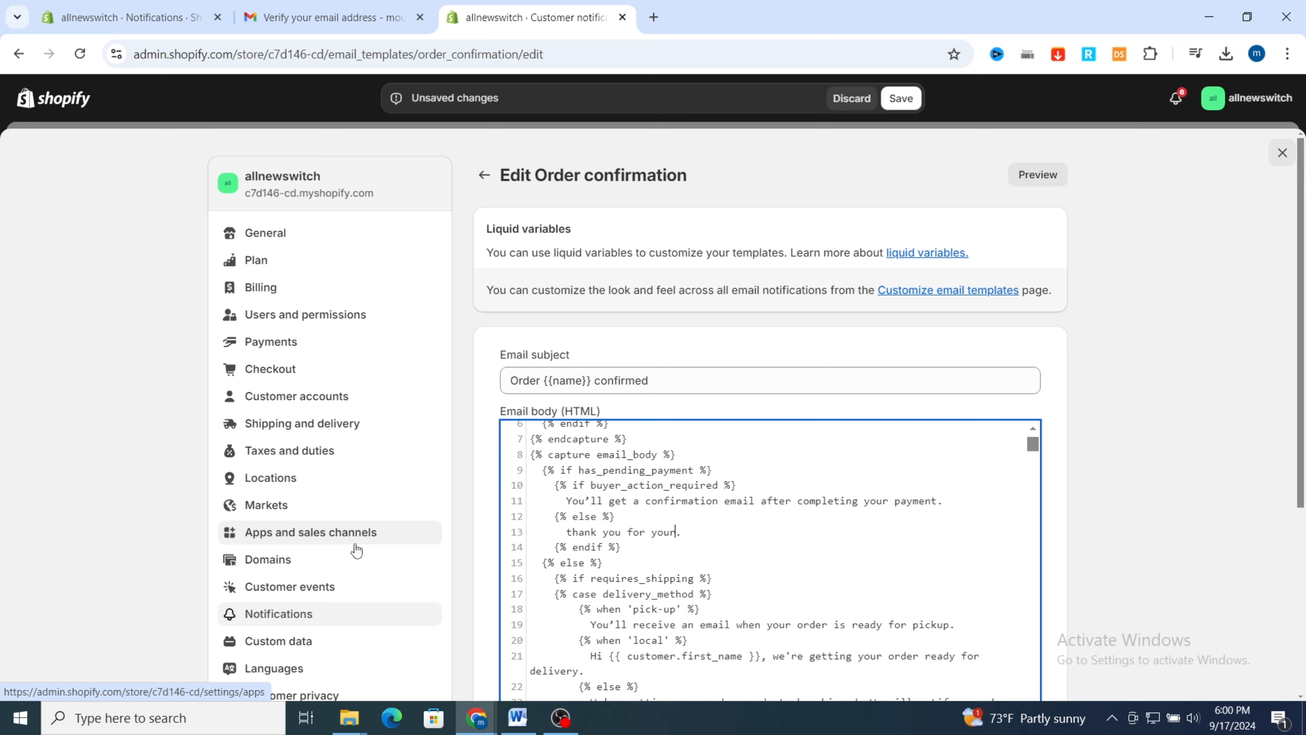
{"action": "type", "text": "rder"}
- Examine the rest of the order confirmation email's HTML body, including its delivery, gift card and header code
{"action": "scroll", "coordinate": [767, 574], "scroll_direction": "down", "scroll_amount": 4}
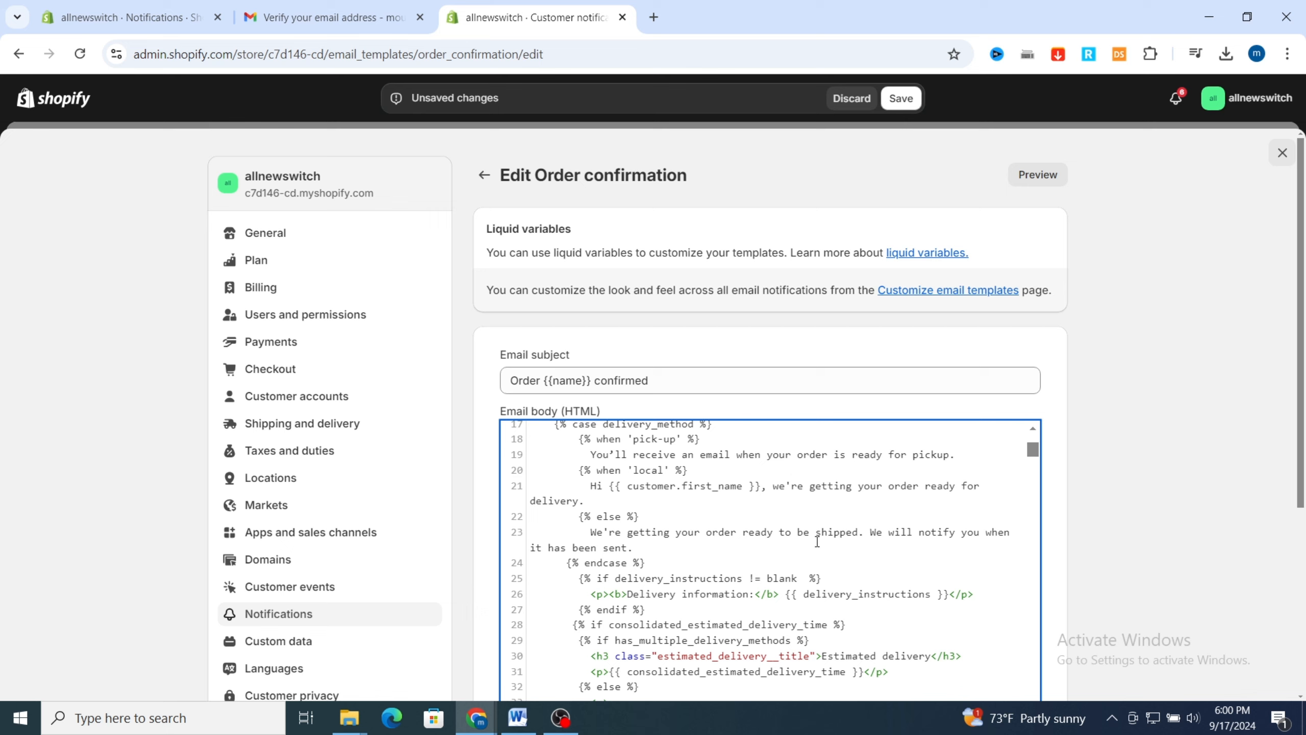
{"action": "scroll", "coordinate": [650, 559], "scroll_direction": "down", "scroll_amount": 5}
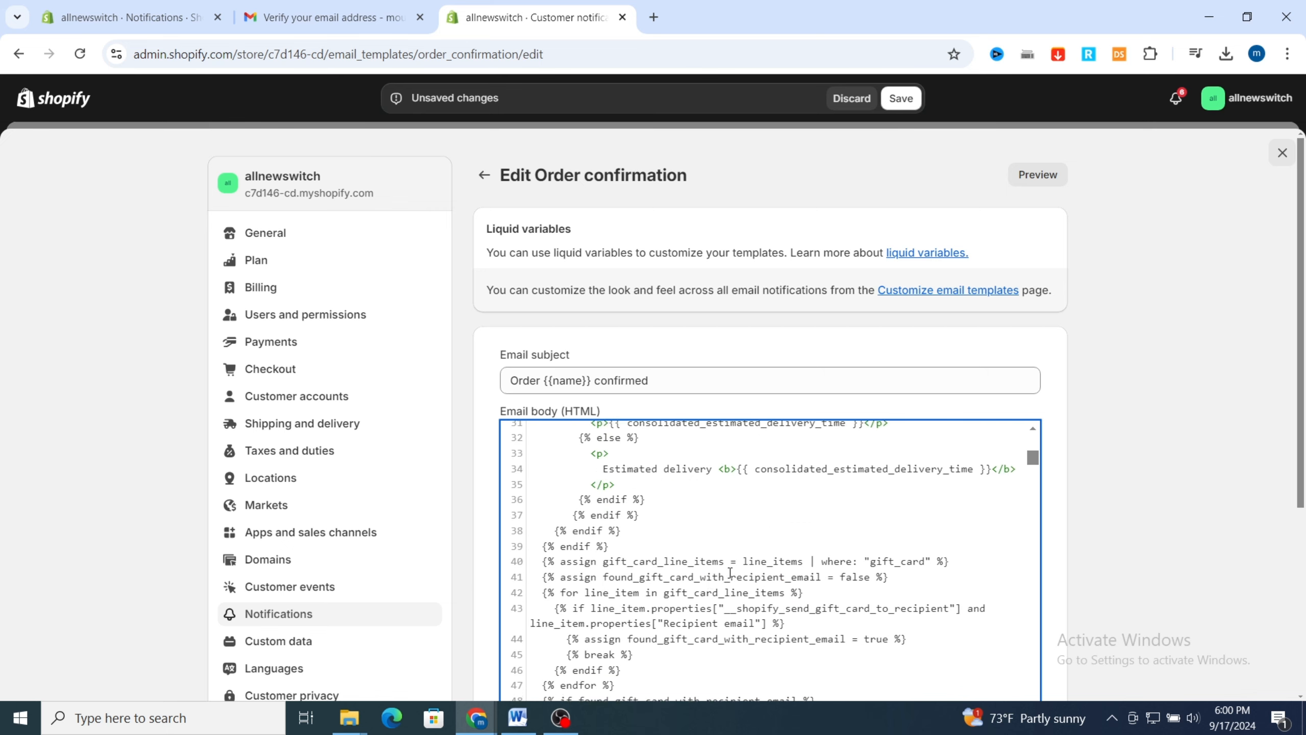
{"action": "scroll", "coordinate": [612, 556], "scroll_direction": "down", "scroll_amount": 5}
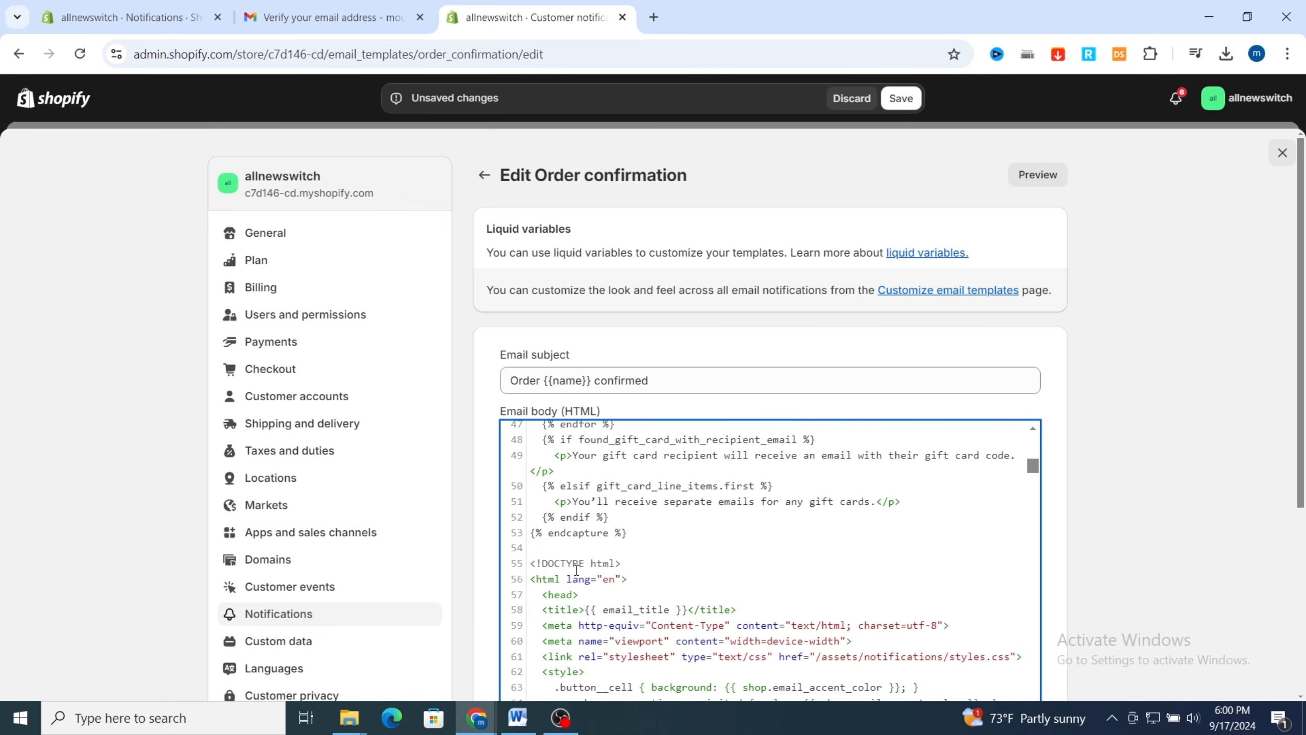
{"action": "scroll", "coordinate": [576, 569], "scroll_direction": "down", "scroll_amount": 7}
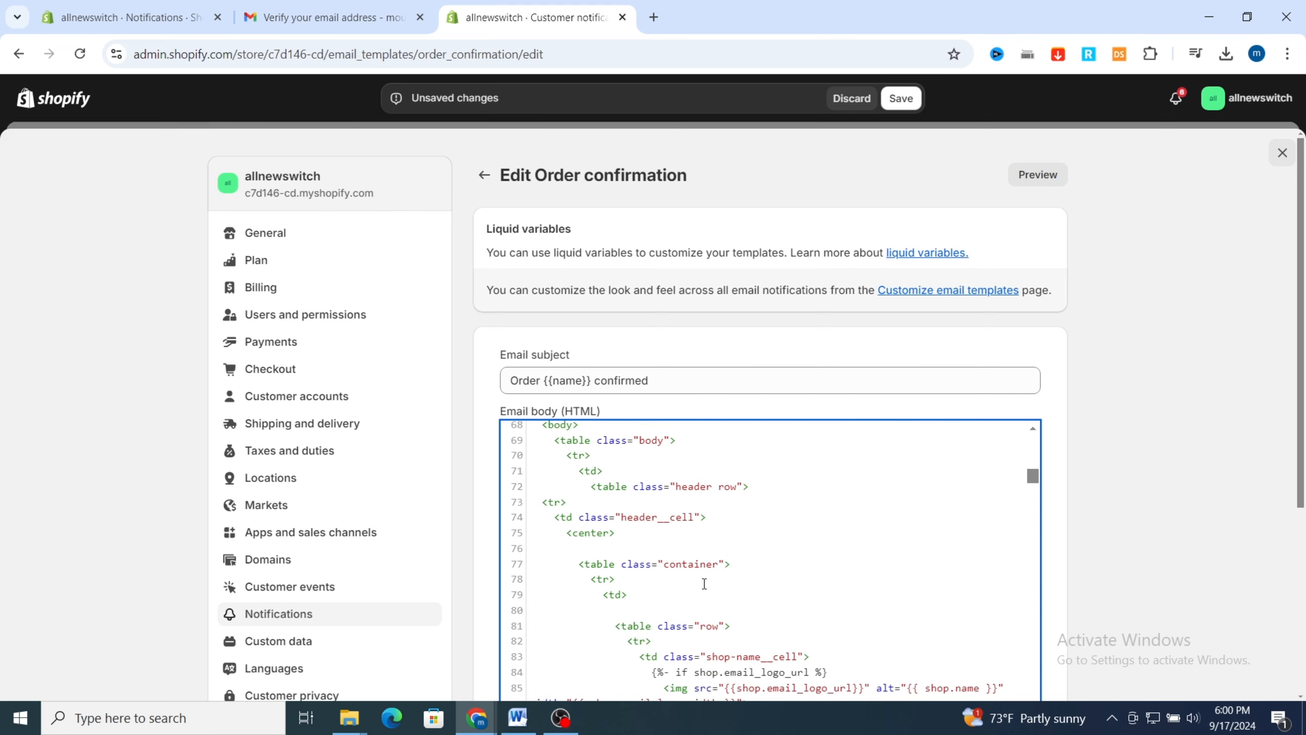
{"action": "scroll", "coordinate": [704, 584], "scroll_direction": "up", "scroll_amount": 20}
{"action": "scroll", "coordinate": [1303, 353], "scroll_direction": "down", "scroll_amount": 1}
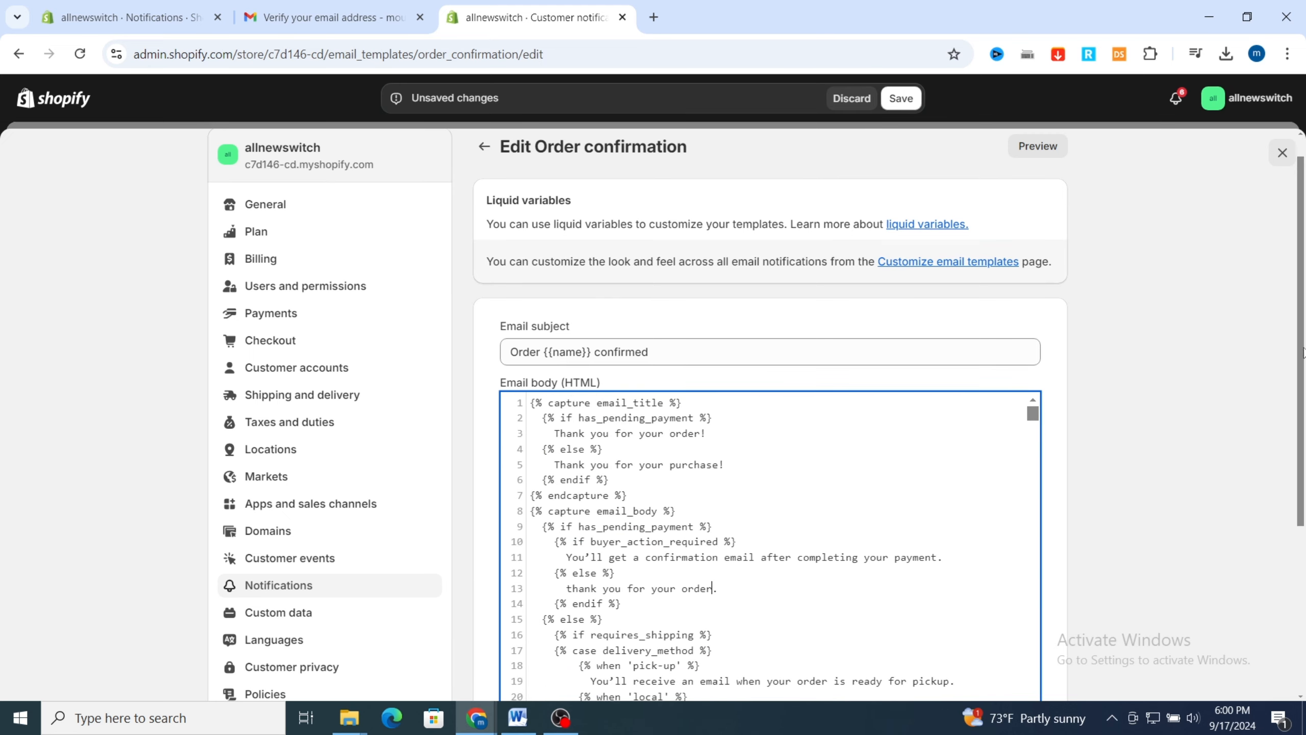
{"action": "scroll", "coordinate": [1198, 334], "scroll_direction": "down", "scroll_amount": 4}
{"action": "scroll", "coordinate": [1196, 334], "scroll_direction": "up", "scroll_amount": 5}
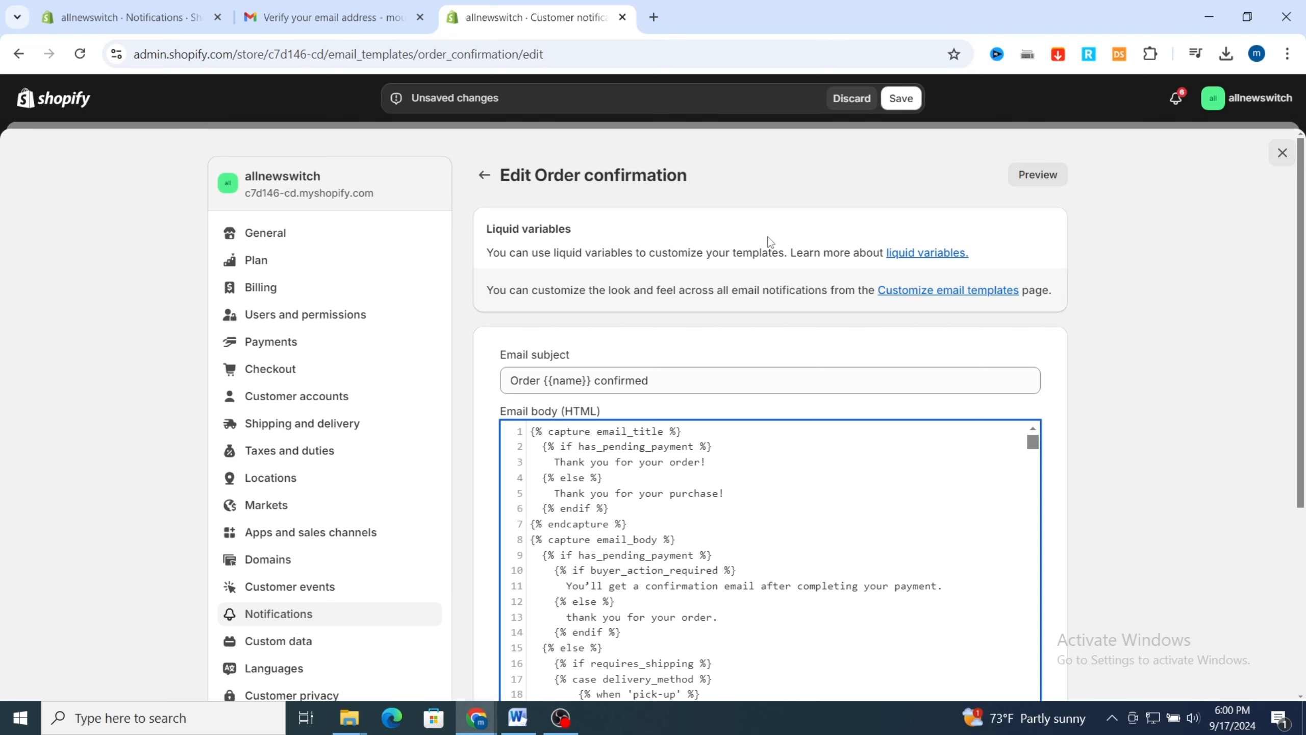
- Preview the edited order confirmation email down to its order summary, then close the preview
{"action": "left_click", "coordinate": [1038, 178]}
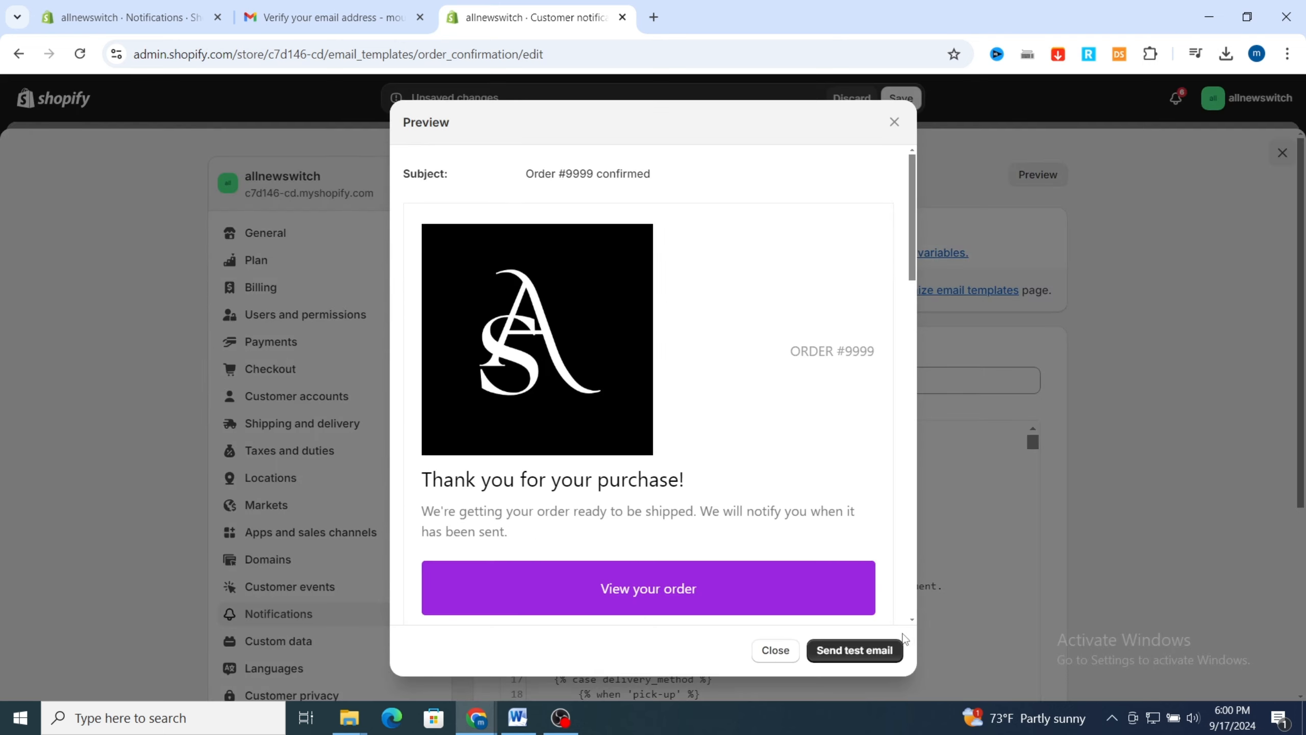
{"action": "scroll", "coordinate": [619, 427], "scroll_direction": "down", "scroll_amount": 10}
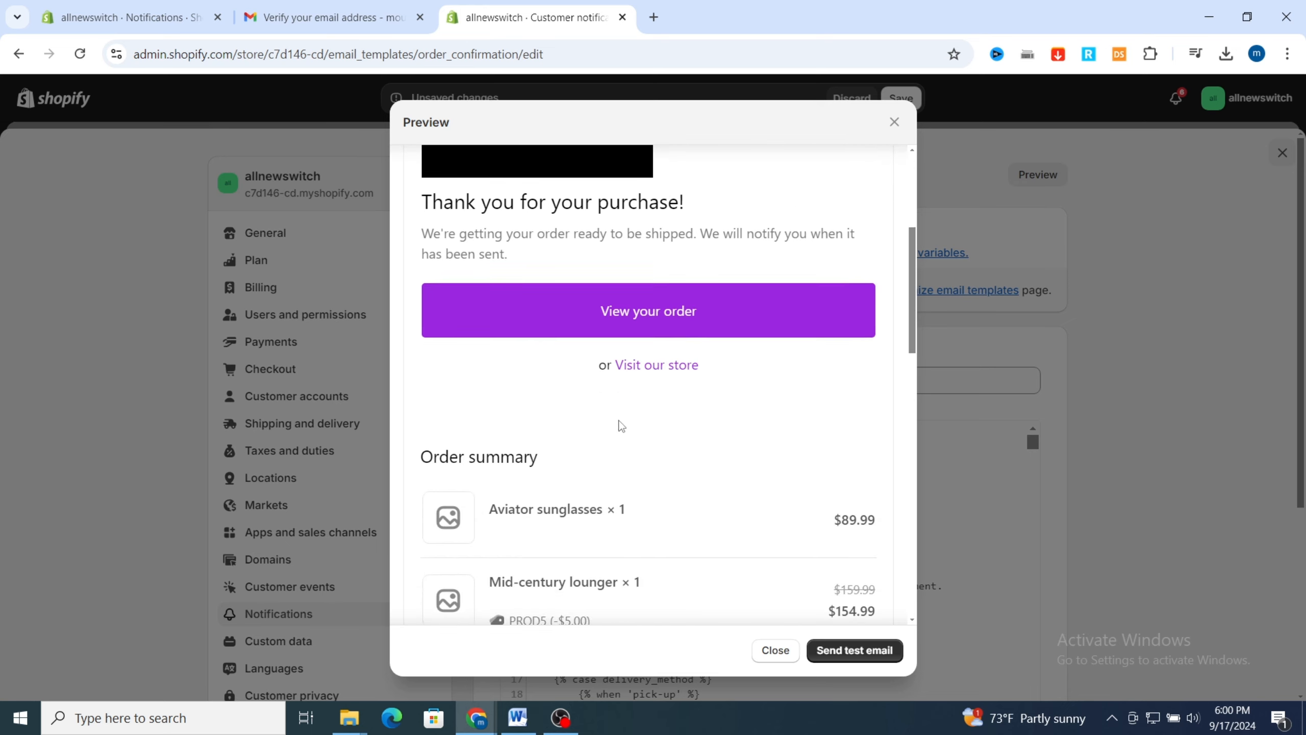
{"action": "scroll", "coordinate": [619, 428], "scroll_direction": "up", "scroll_amount": 10}
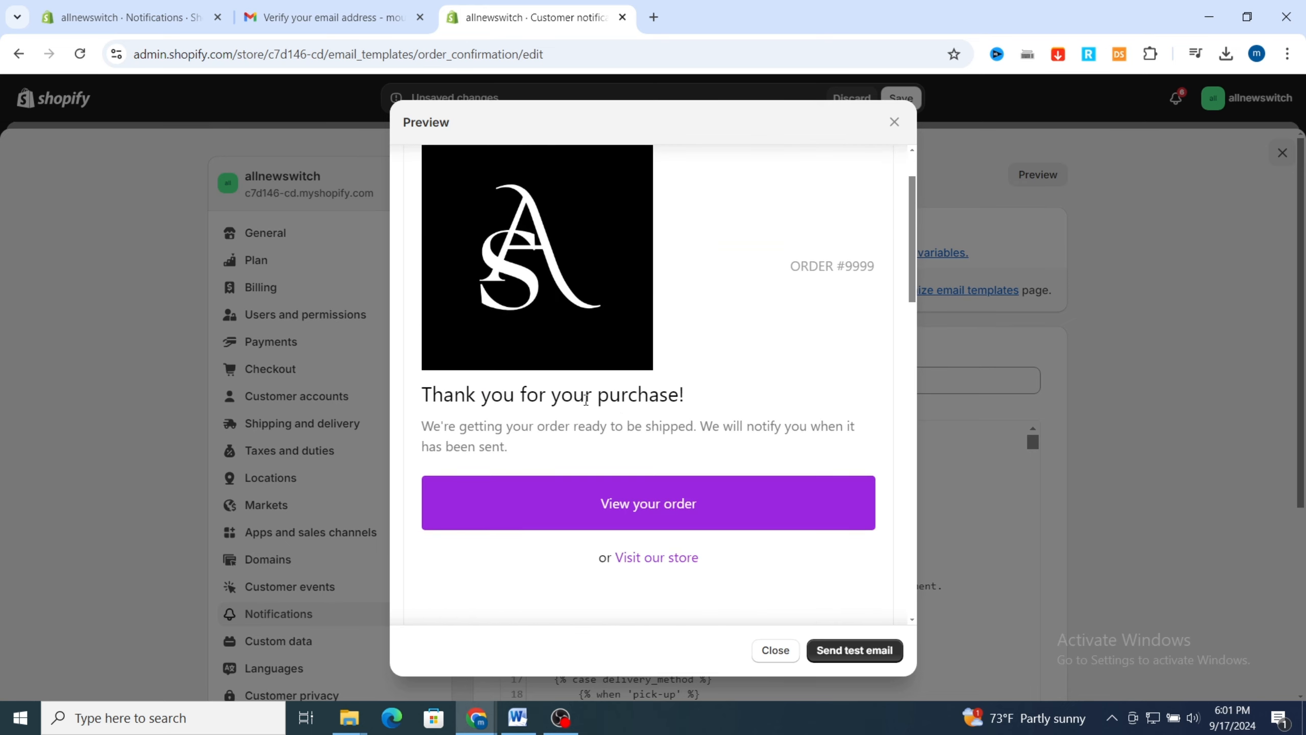
{"action": "scroll", "coordinate": [740, 382], "scroll_direction": "down", "scroll_amount": 7}
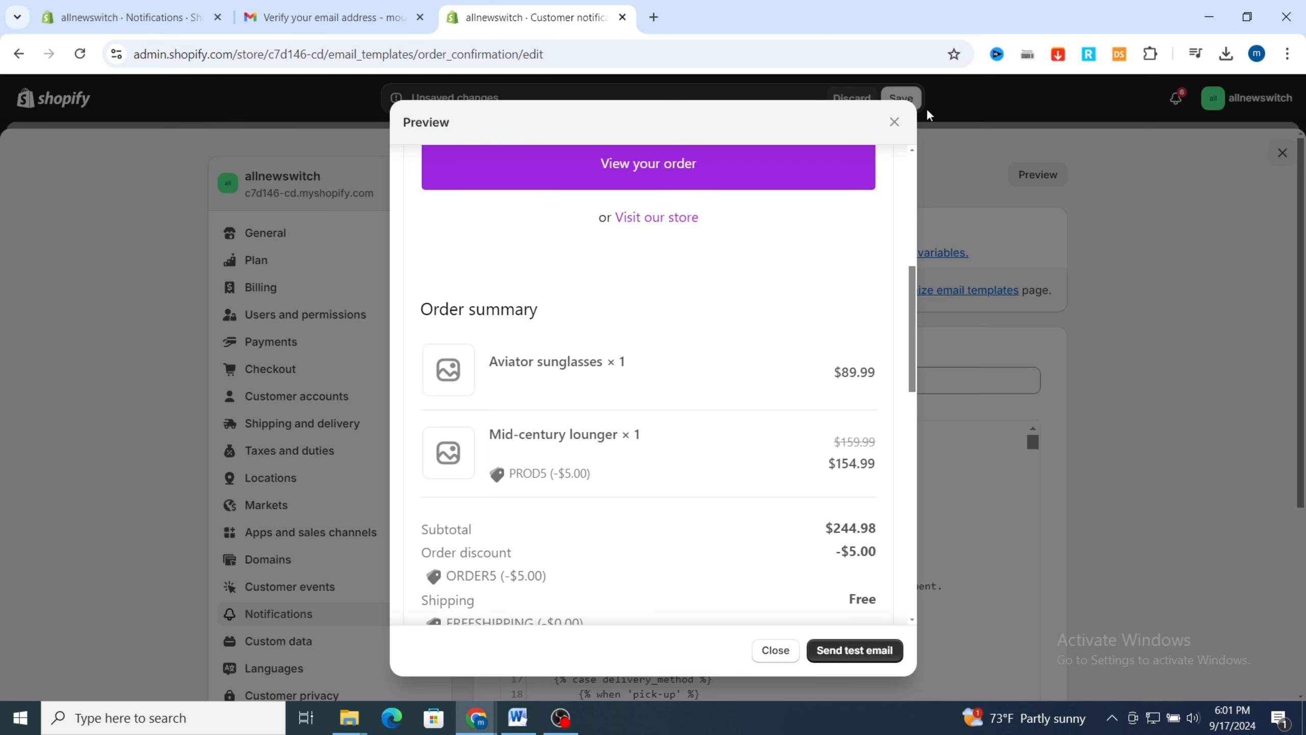
{"action": "left_click", "coordinate": [895, 125]}
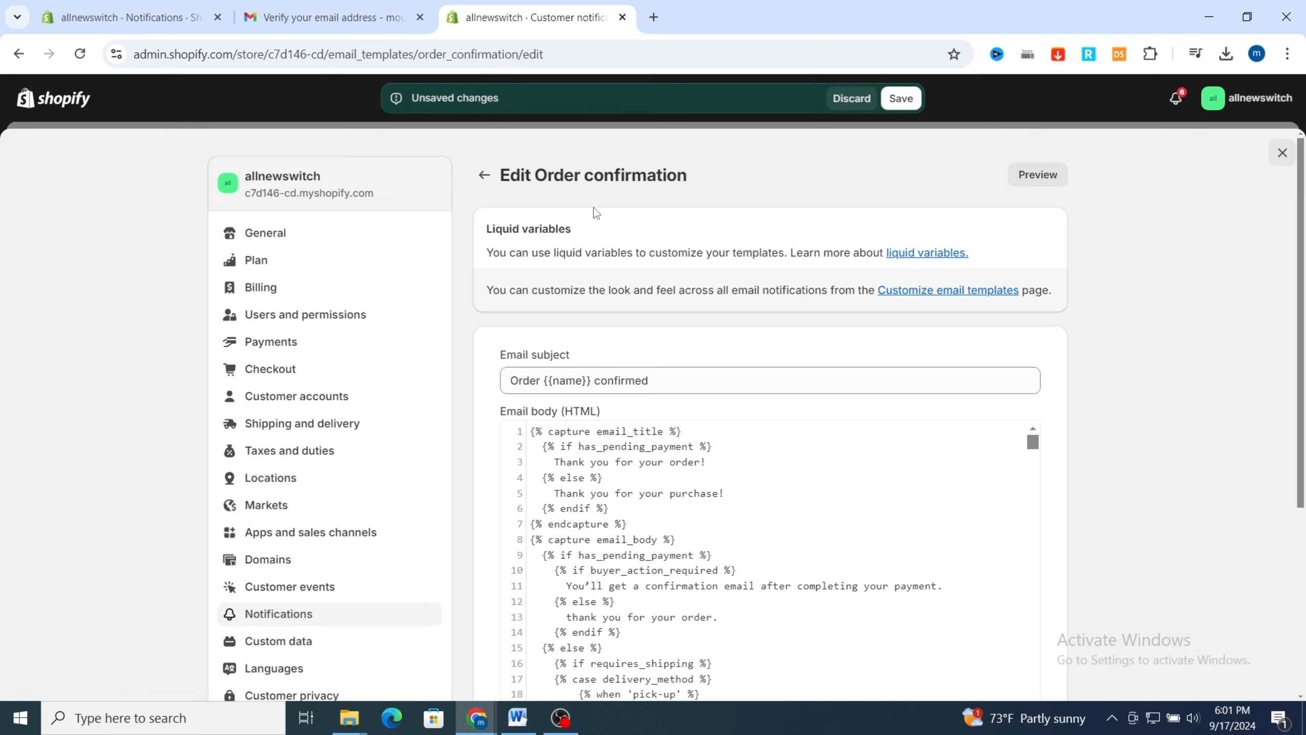
- Save the edited order confirmation template and return to its preview page to review the email
{"action": "left_click", "coordinate": [913, 102]}
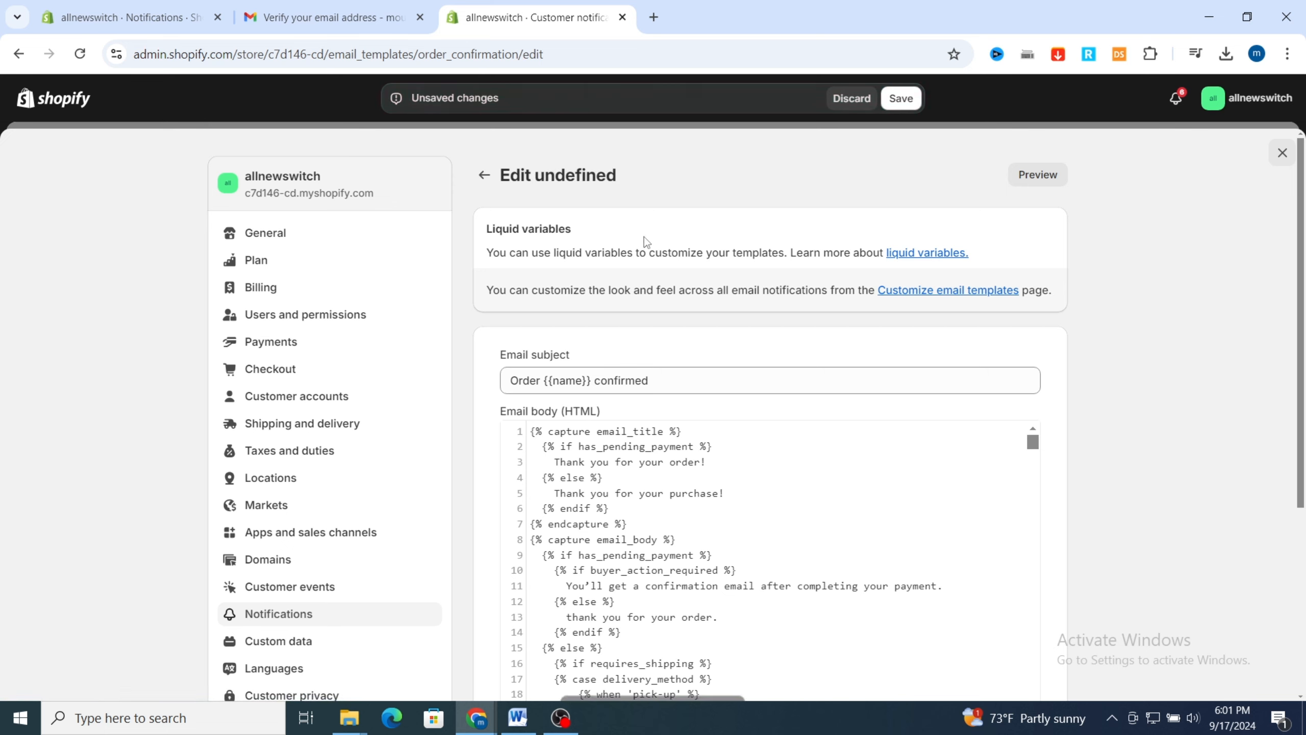
{"action": "left_click", "coordinate": [485, 175]}
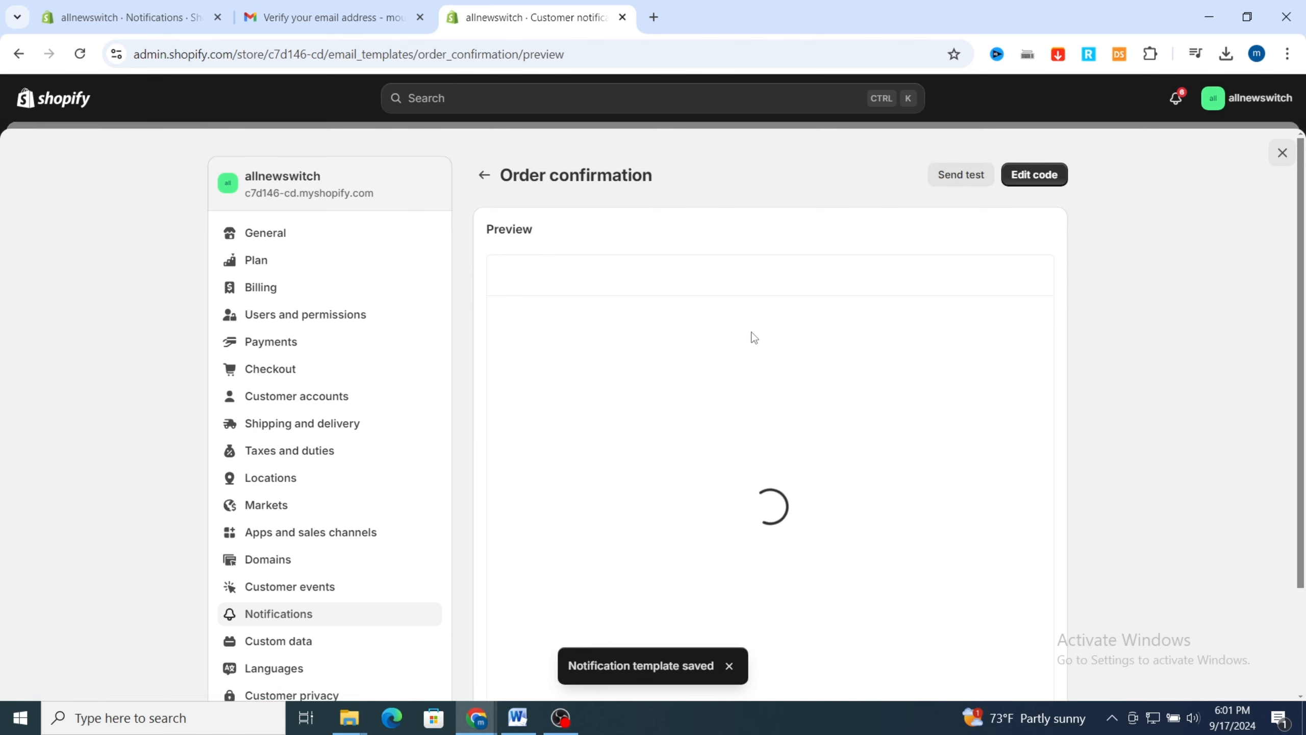
{"action": "scroll", "coordinate": [792, 346], "scroll_direction": "down", "scroll_amount": 6}
{"action": "scroll", "coordinate": [574, 257], "scroll_direction": "up", "scroll_amount": 5}
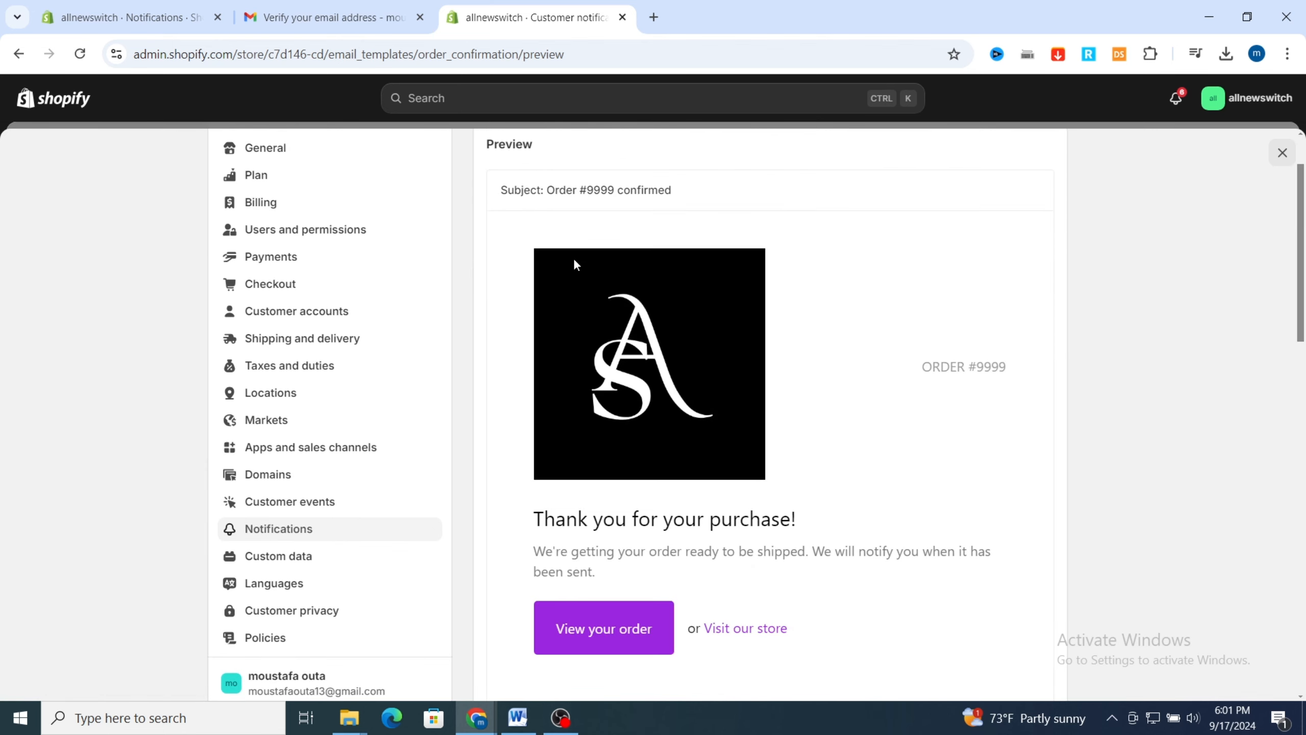
{"action": "scroll", "coordinate": [501, 182], "scroll_direction": "up", "scroll_amount": 2}
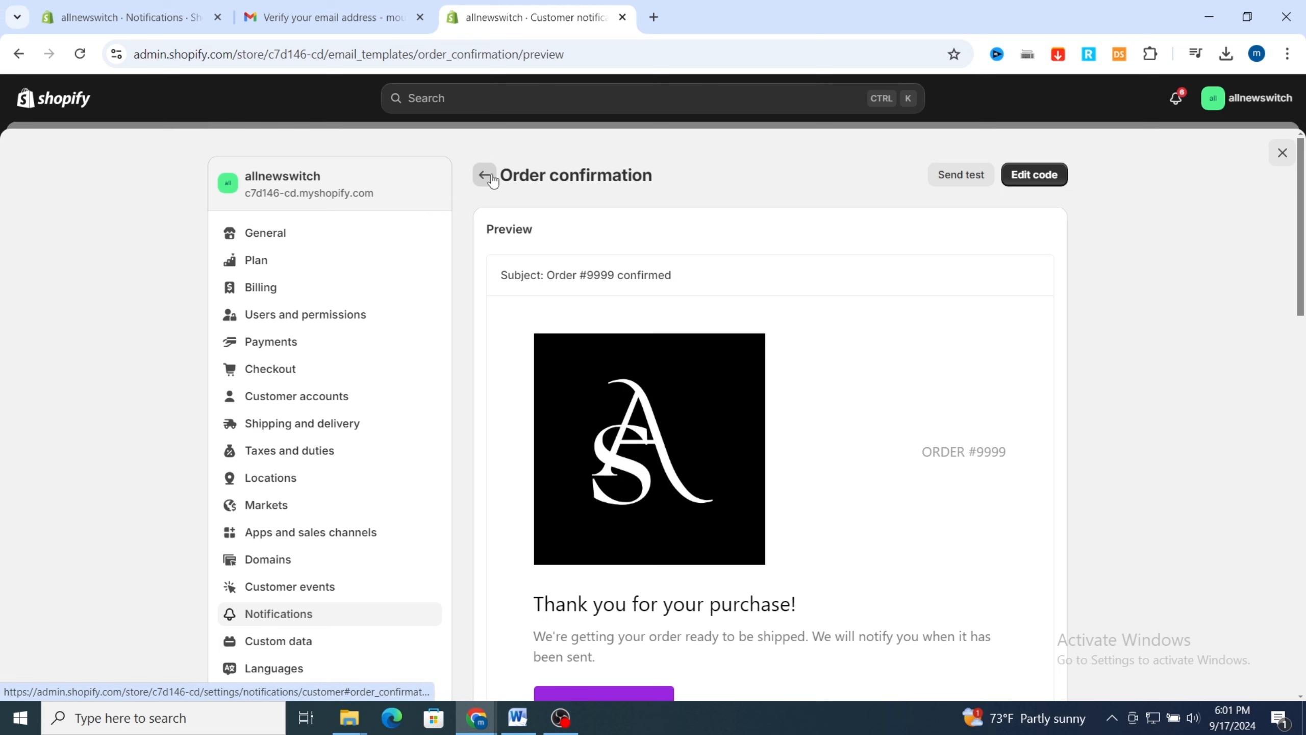
- Look through the customer notifications list and open the shipping confirmation template's code for editing
{"action": "left_click", "coordinate": [491, 179]}
{"action": "scroll", "coordinate": [958, 346], "scroll_direction": "down", "scroll_amount": 2}
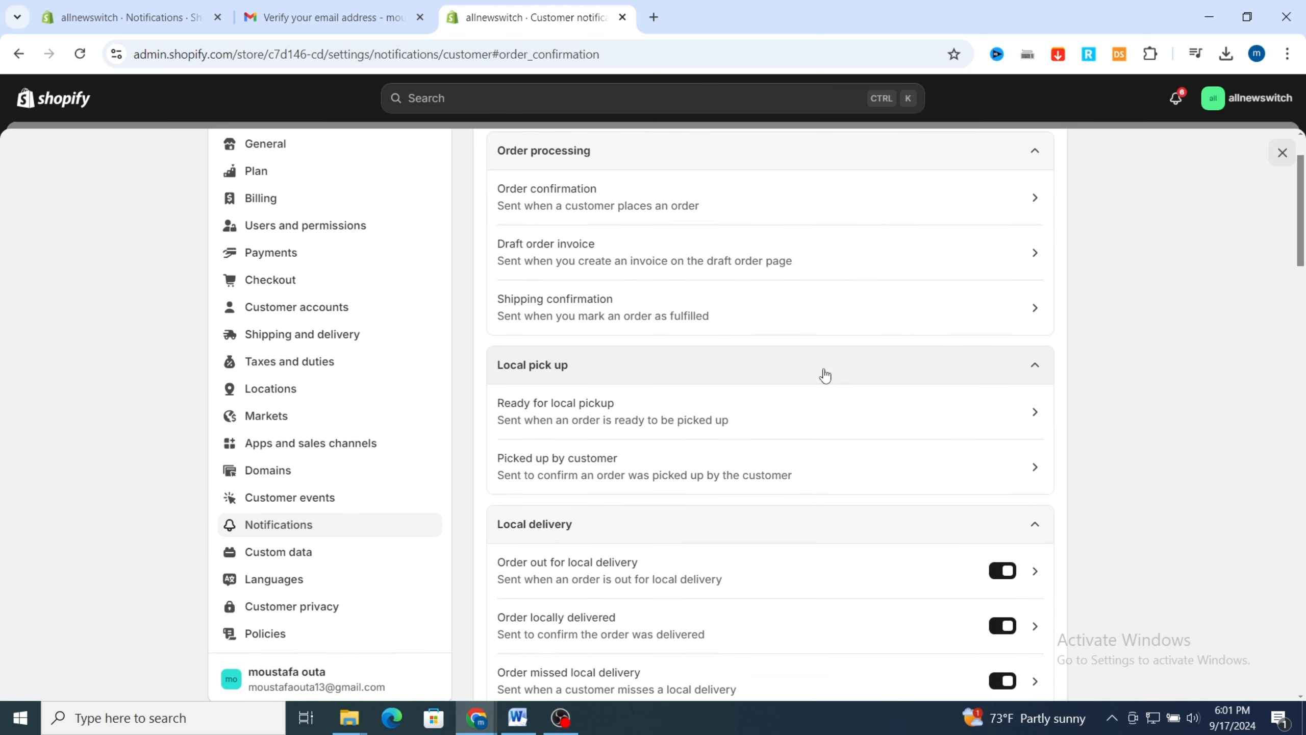
{"action": "scroll", "coordinate": [677, 374], "scroll_direction": "up", "scroll_amount": 2}
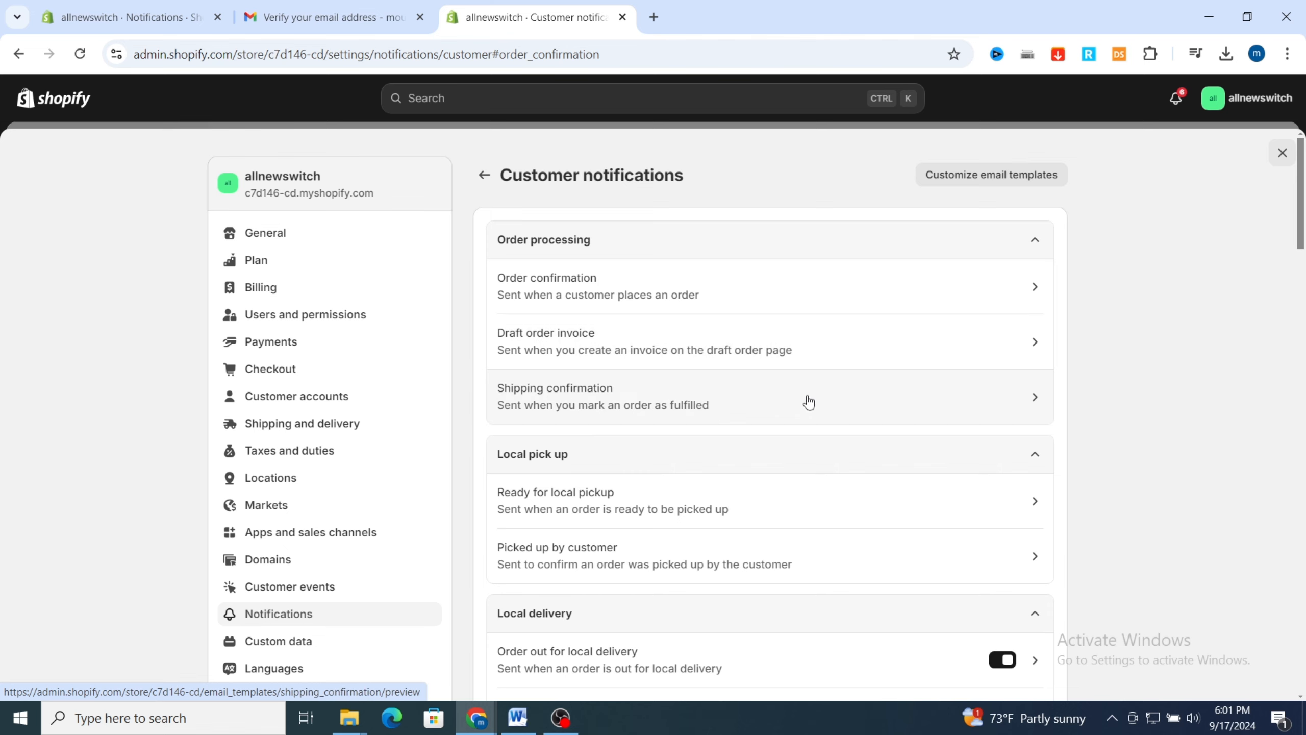
{"action": "scroll", "coordinate": [752, 387], "scroll_direction": "down", "scroll_amount": 1}
{"action": "scroll", "coordinate": [752, 386], "scroll_direction": "down", "scroll_amount": 6}
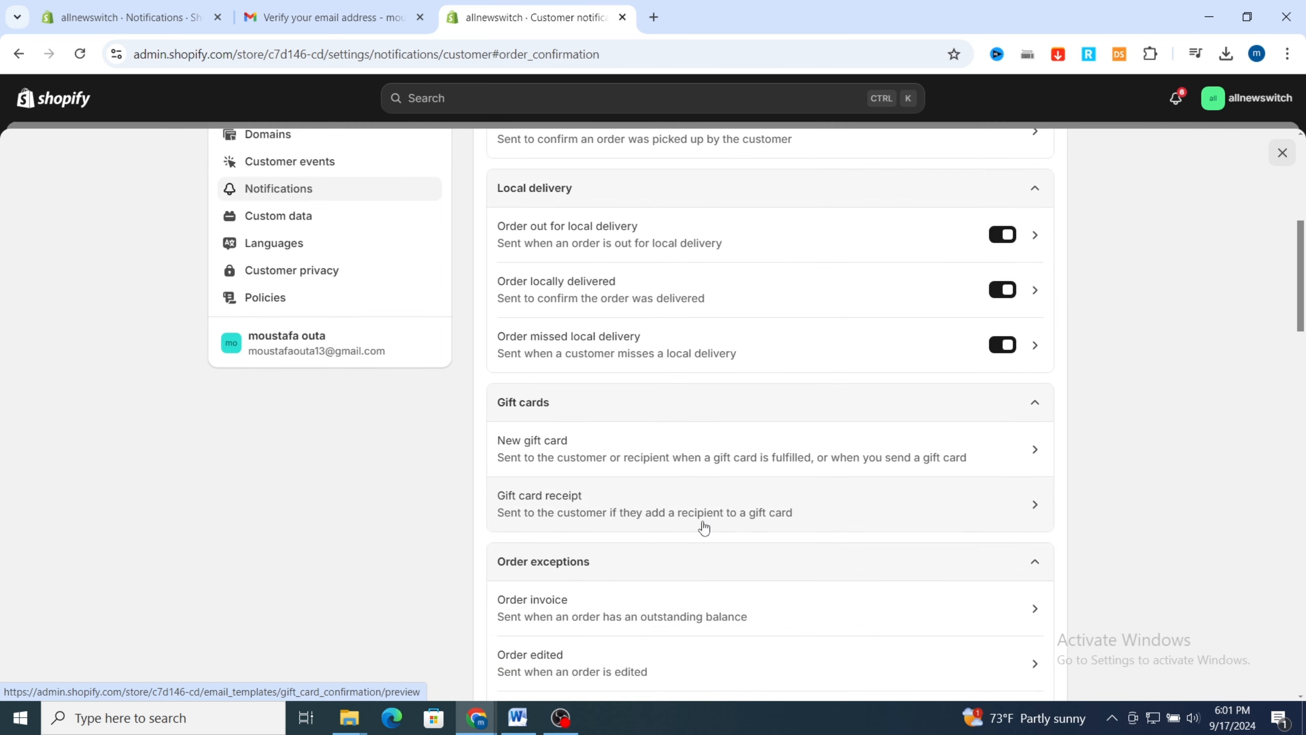
{"action": "scroll", "coordinate": [703, 532], "scroll_direction": "up", "scroll_amount": 4}
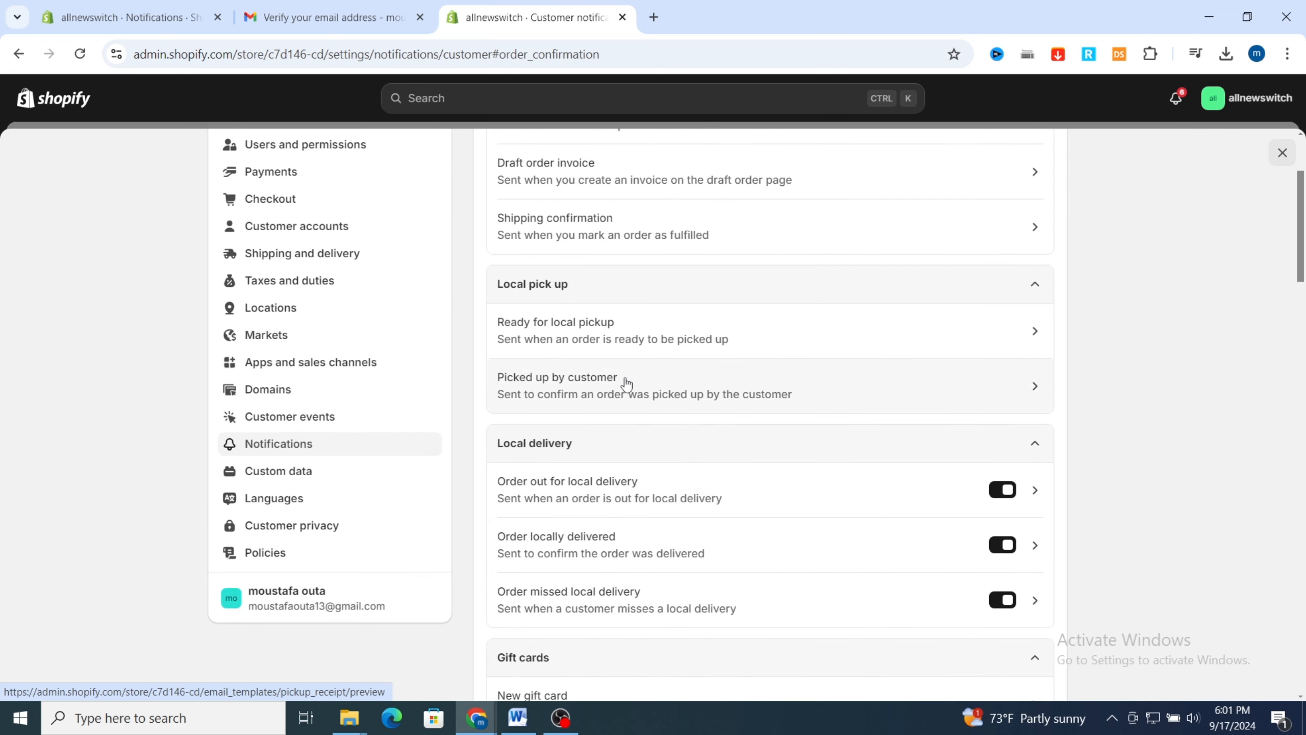
{"action": "scroll", "coordinate": [591, 326], "scroll_direction": "up", "scroll_amount": 3}
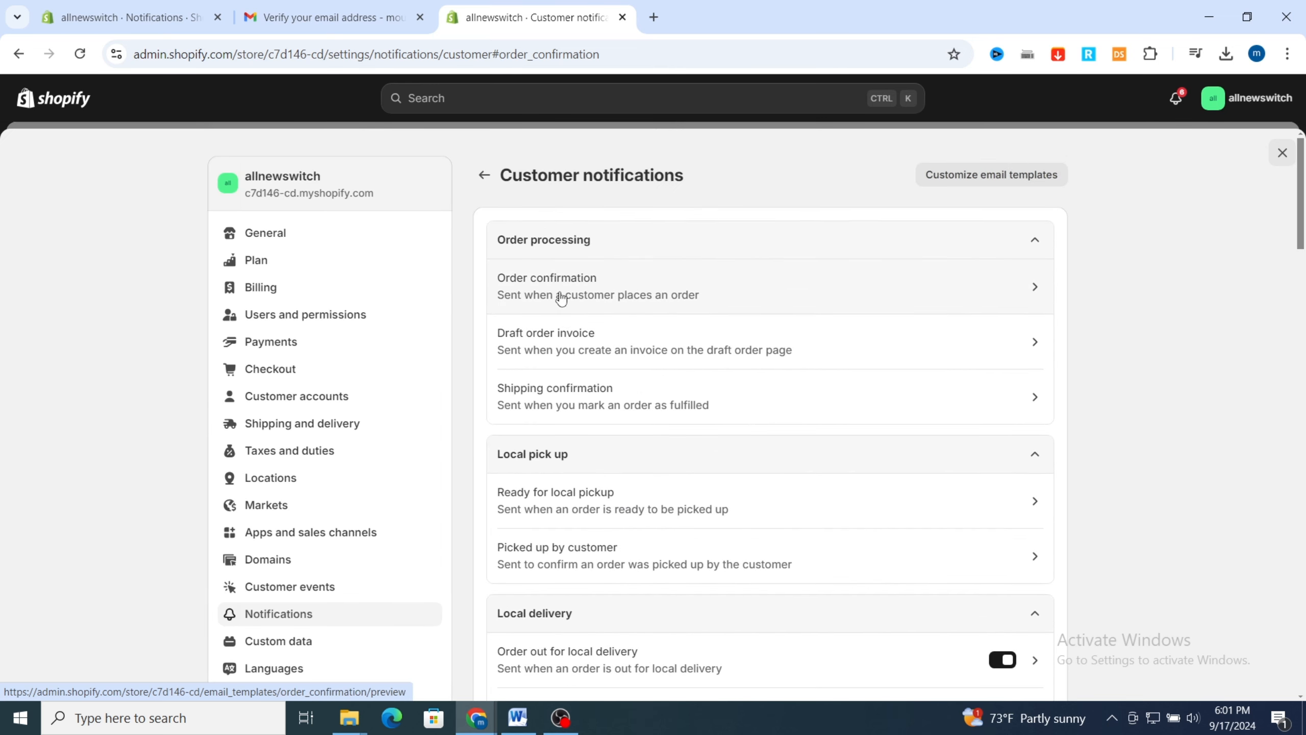
{"action": "left_click", "coordinate": [541, 396]}
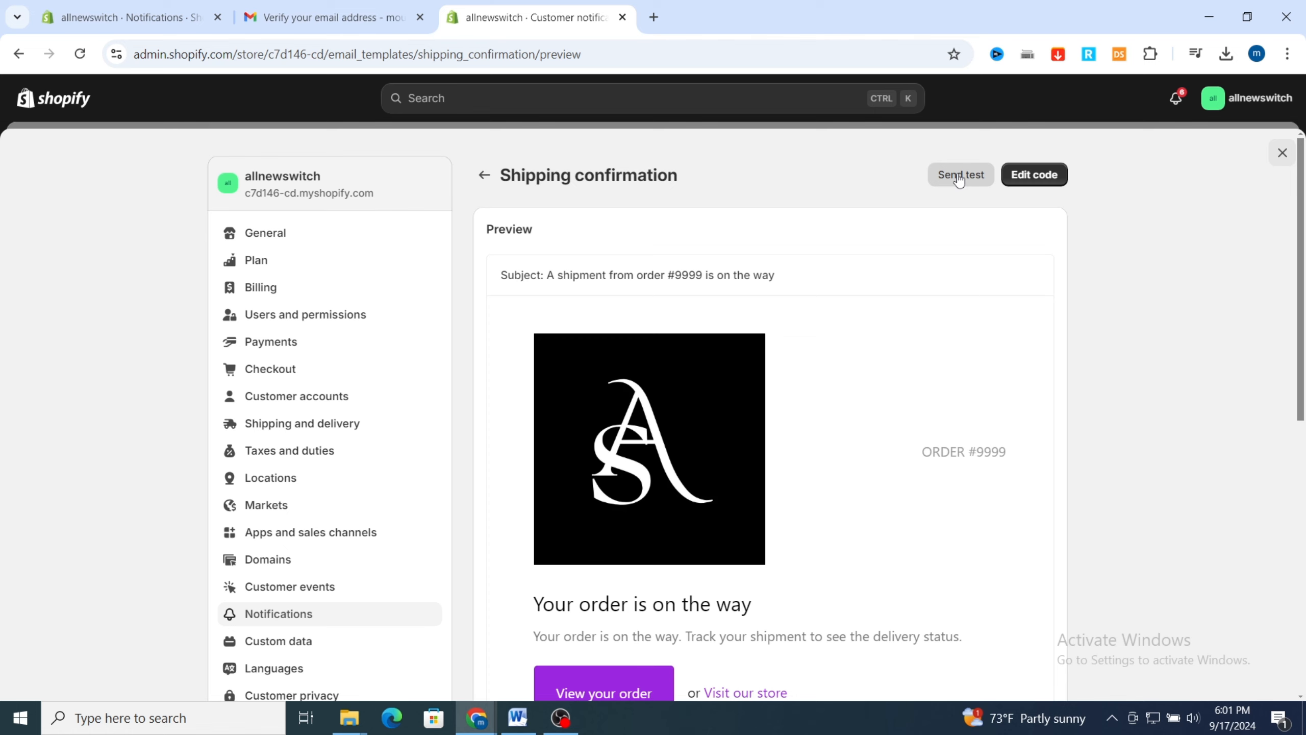
{"action": "left_click", "coordinate": [1039, 184]}
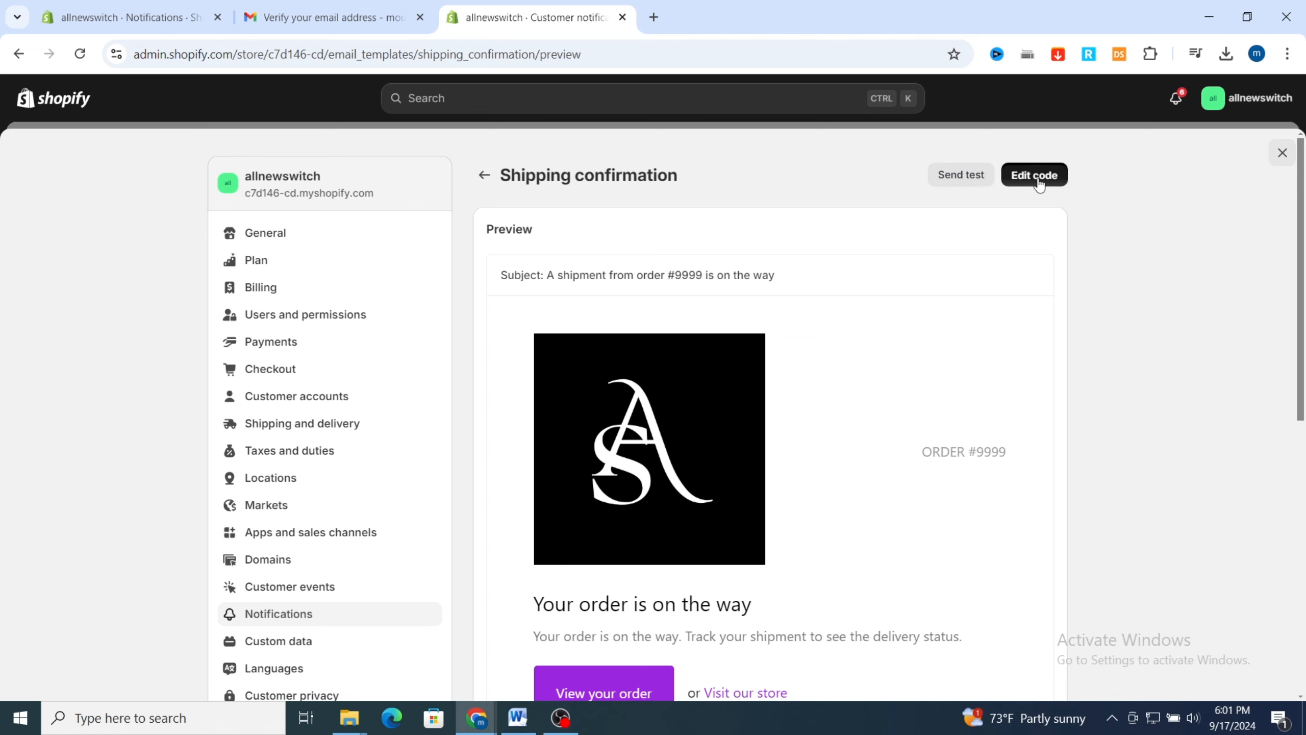
- Look through the shipping confirmation email's HTML body, then return to the customer notifications list
{"action": "scroll", "coordinate": [708, 444], "scroll_direction": "down", "scroll_amount": 3}
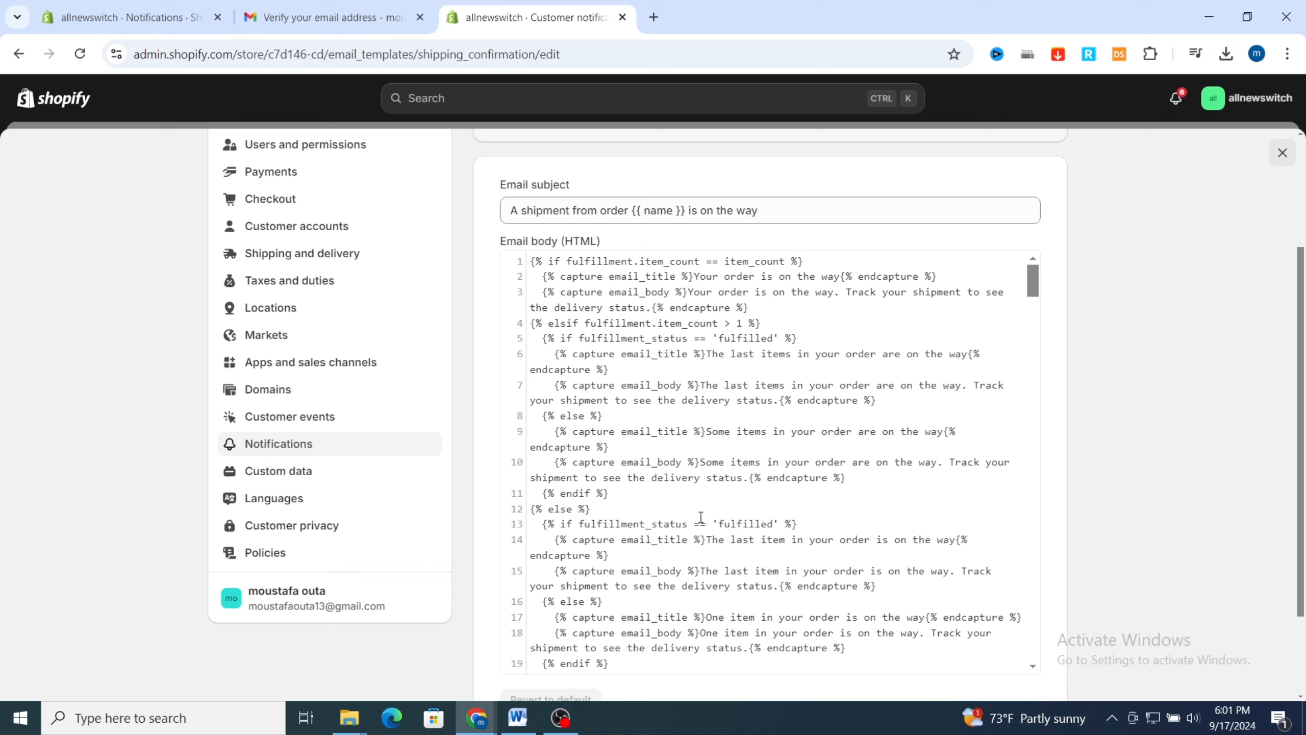
{"action": "scroll", "coordinate": [681, 437], "scroll_direction": "down", "scroll_amount": 4}
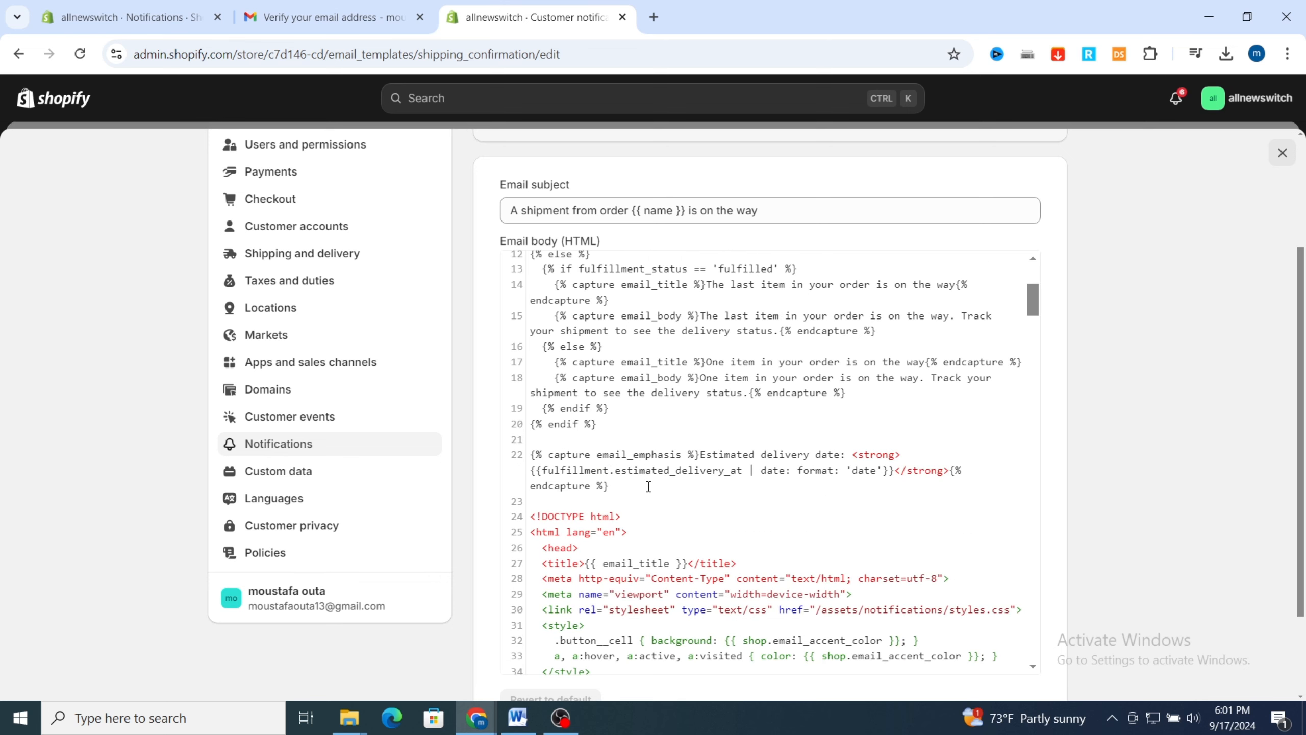
{"action": "scroll", "coordinate": [751, 373], "scroll_direction": "up", "scroll_amount": 7}
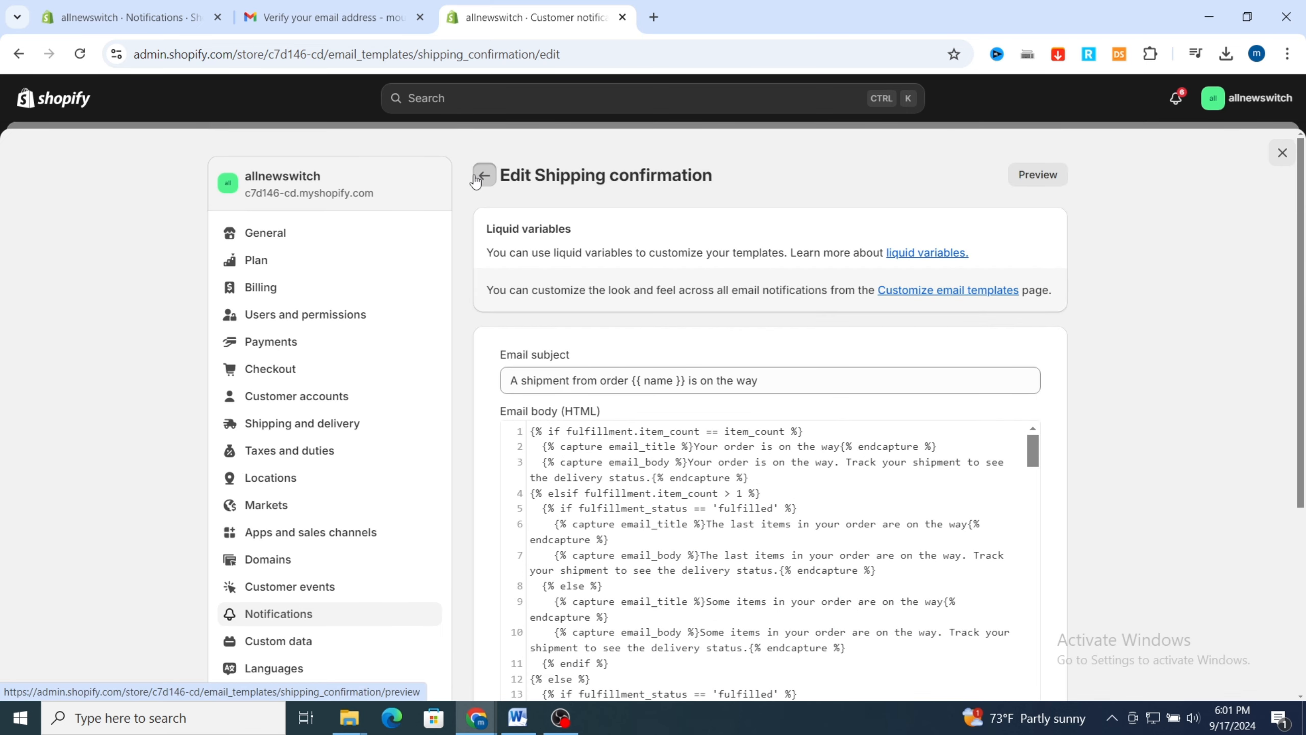
{"action": "left_click", "coordinate": [475, 180]}
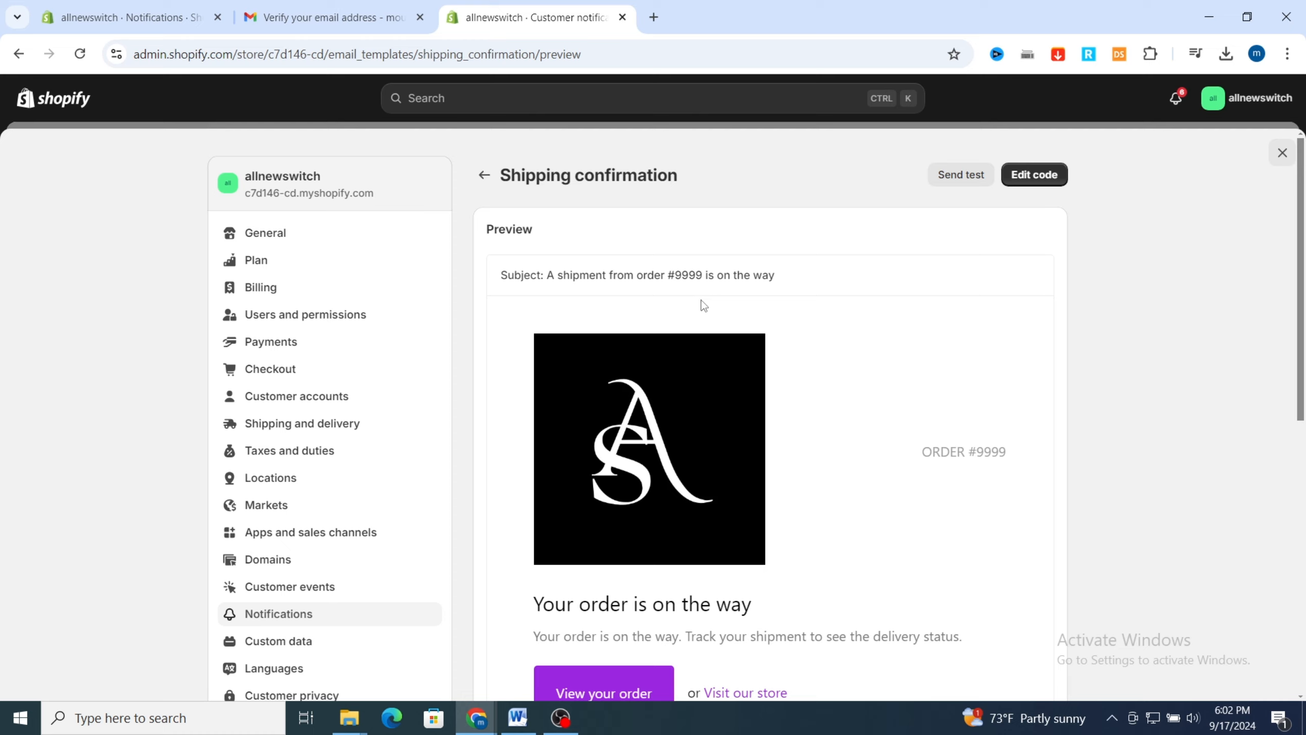
{"action": "left_click", "coordinate": [483, 175]}
- Go from the apps and sales channels settings to the Shopify App Store, search for "orderemails" and open the OrderlyEmails: Email Templates listing
{"action": "scroll", "coordinate": [1123, 319], "scroll_direction": "down", "scroll_amount": 4}
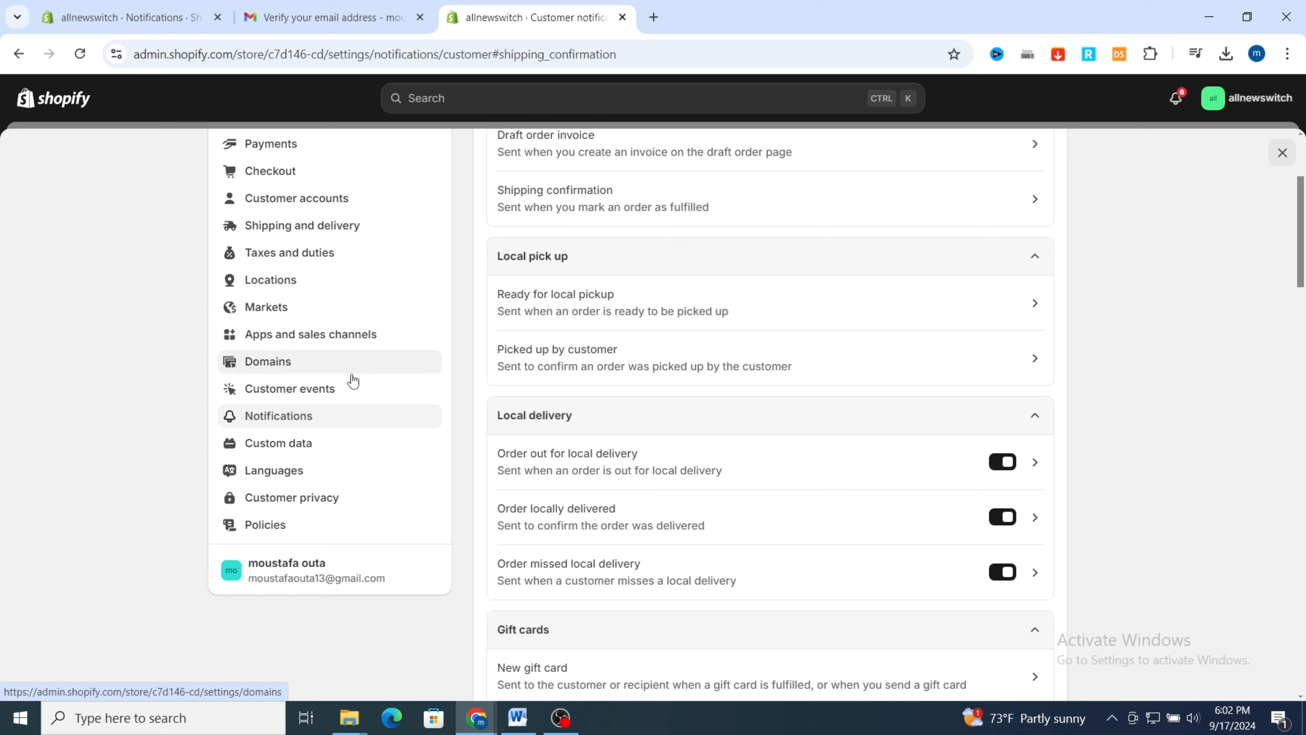
{"action": "left_click", "coordinate": [317, 346]}
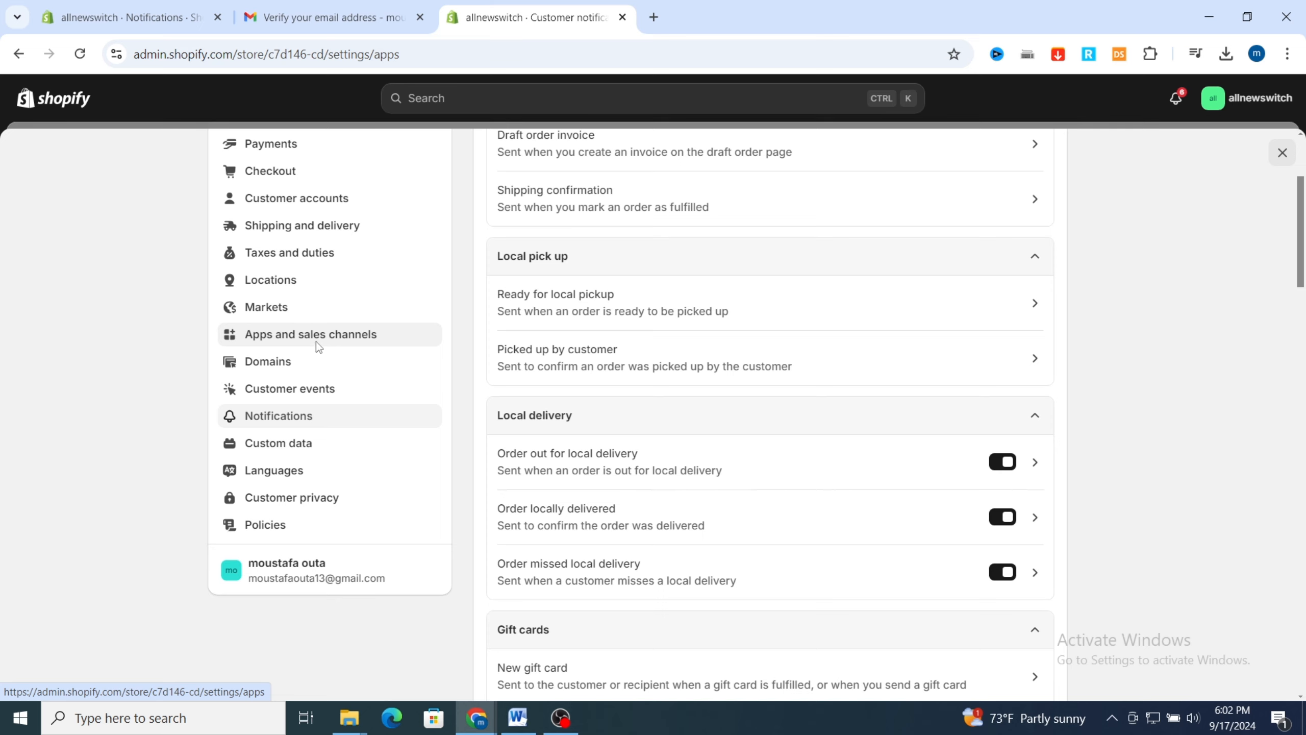
{"action": "left_click", "coordinate": [1008, 176]}
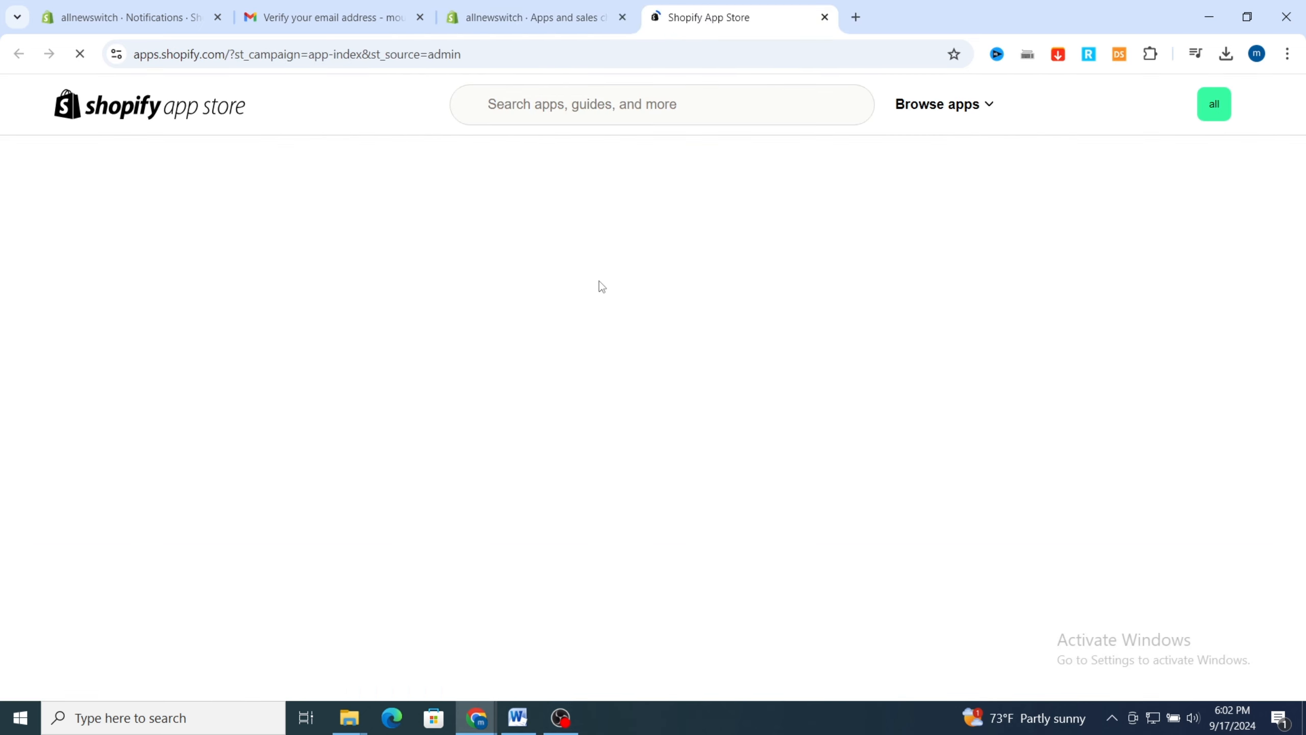
{"action": "left_click", "coordinate": [655, 112]}
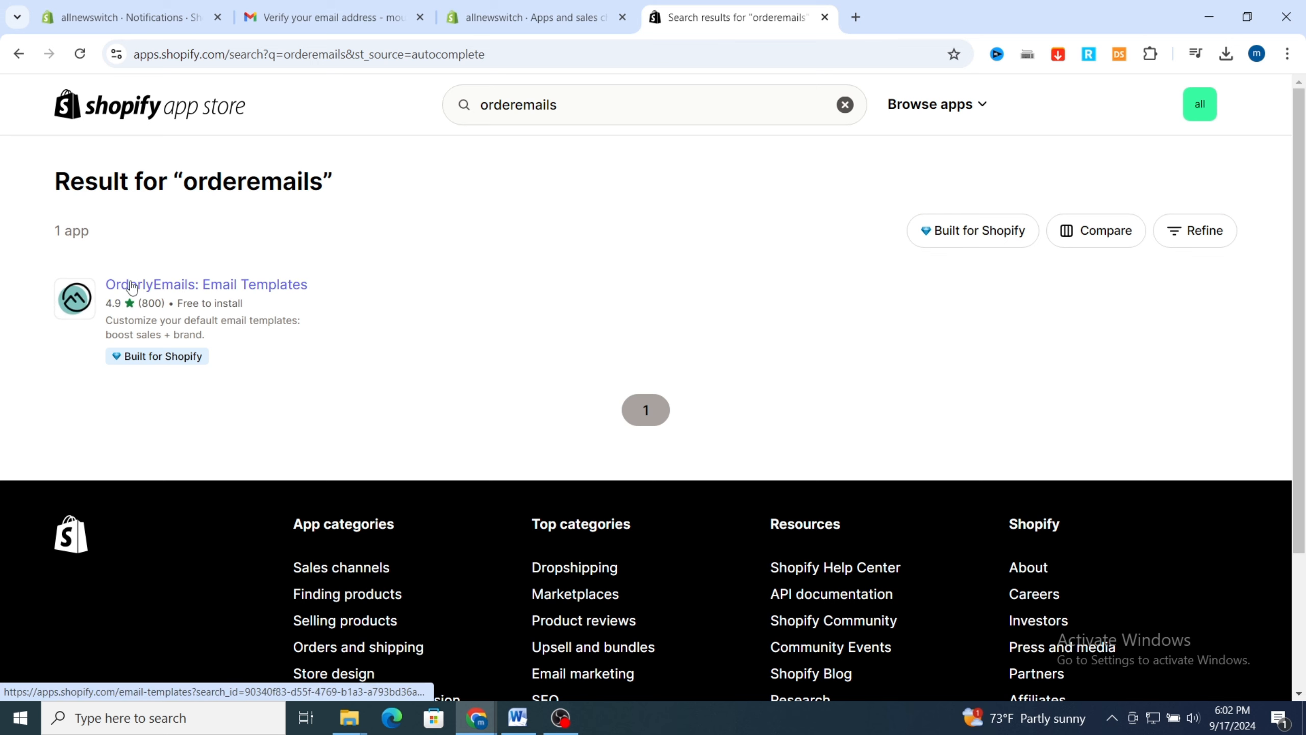
{"action": "left_click", "coordinate": [150, 286]}
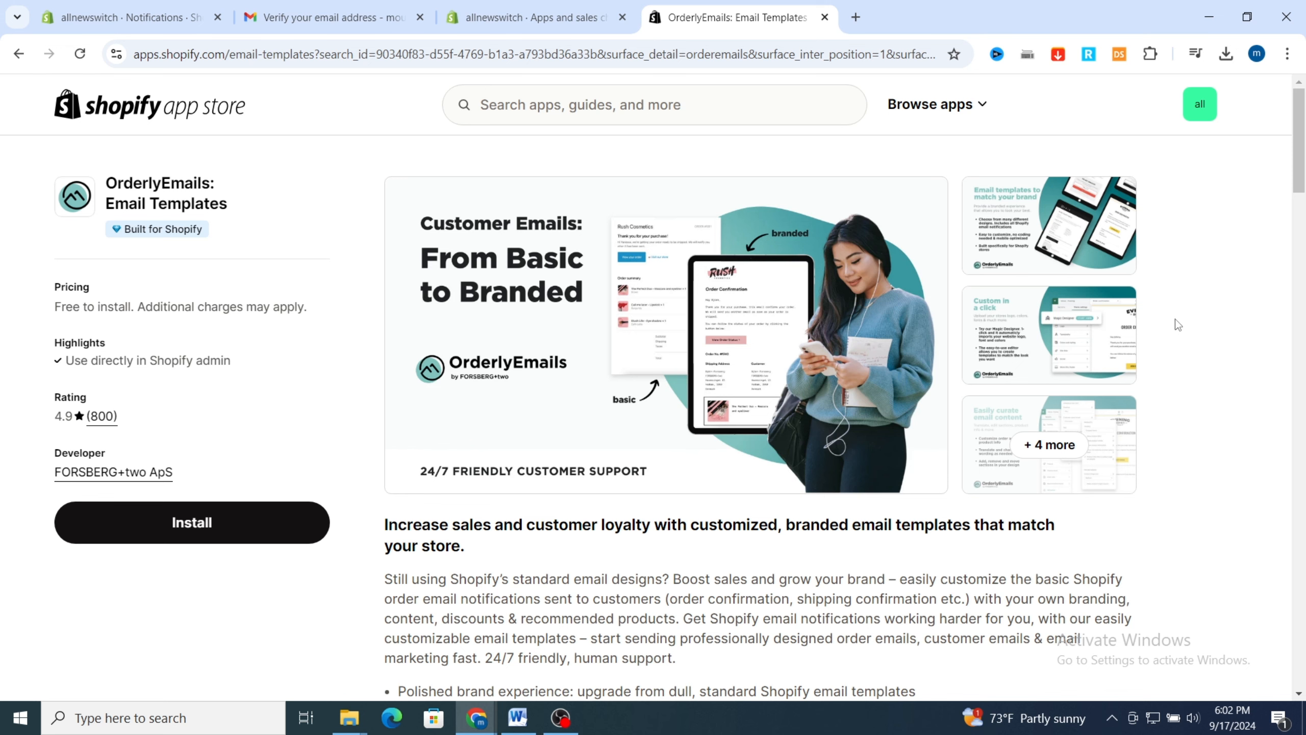
- Review the OrderlyEmails listing's features and pricing, then install the app on the store with the requested data access
{"action": "scroll", "coordinate": [1176, 323], "scroll_direction": "down", "scroll_amount": 5}
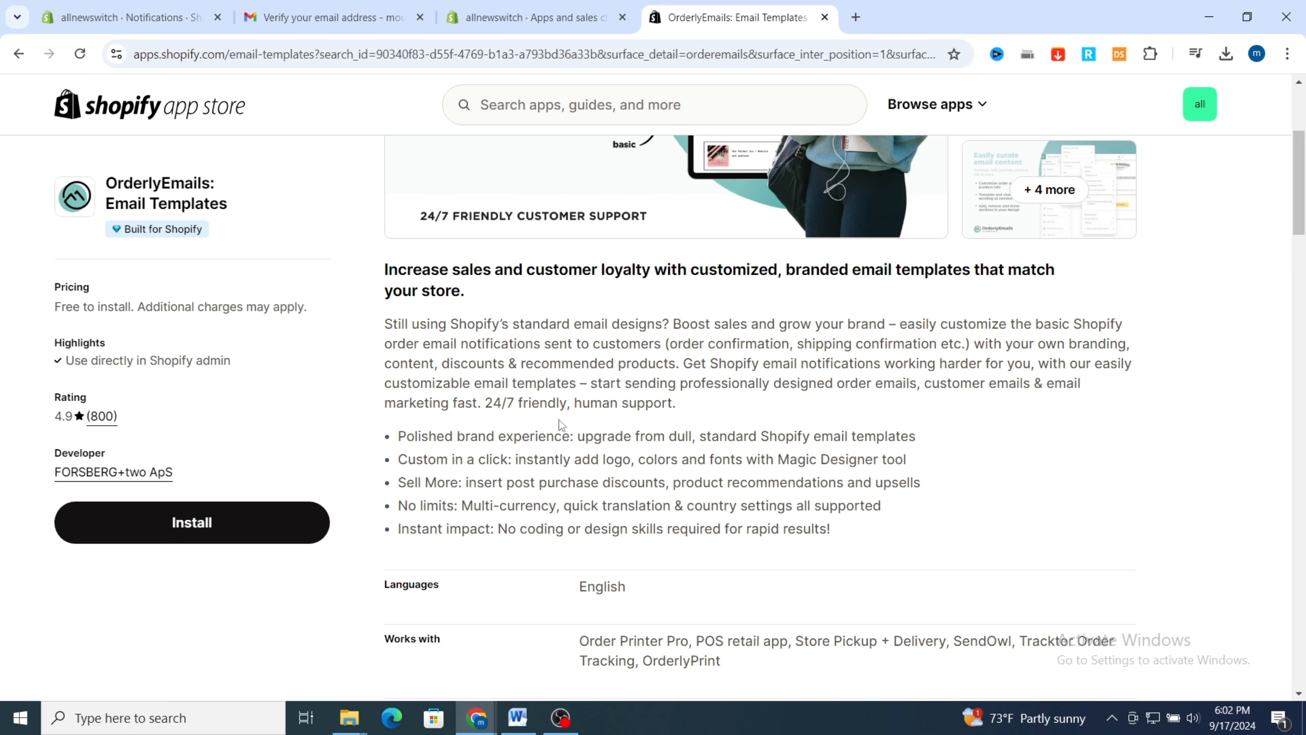
{"action": "scroll", "coordinate": [560, 420], "scroll_direction": "down", "scroll_amount": 10}
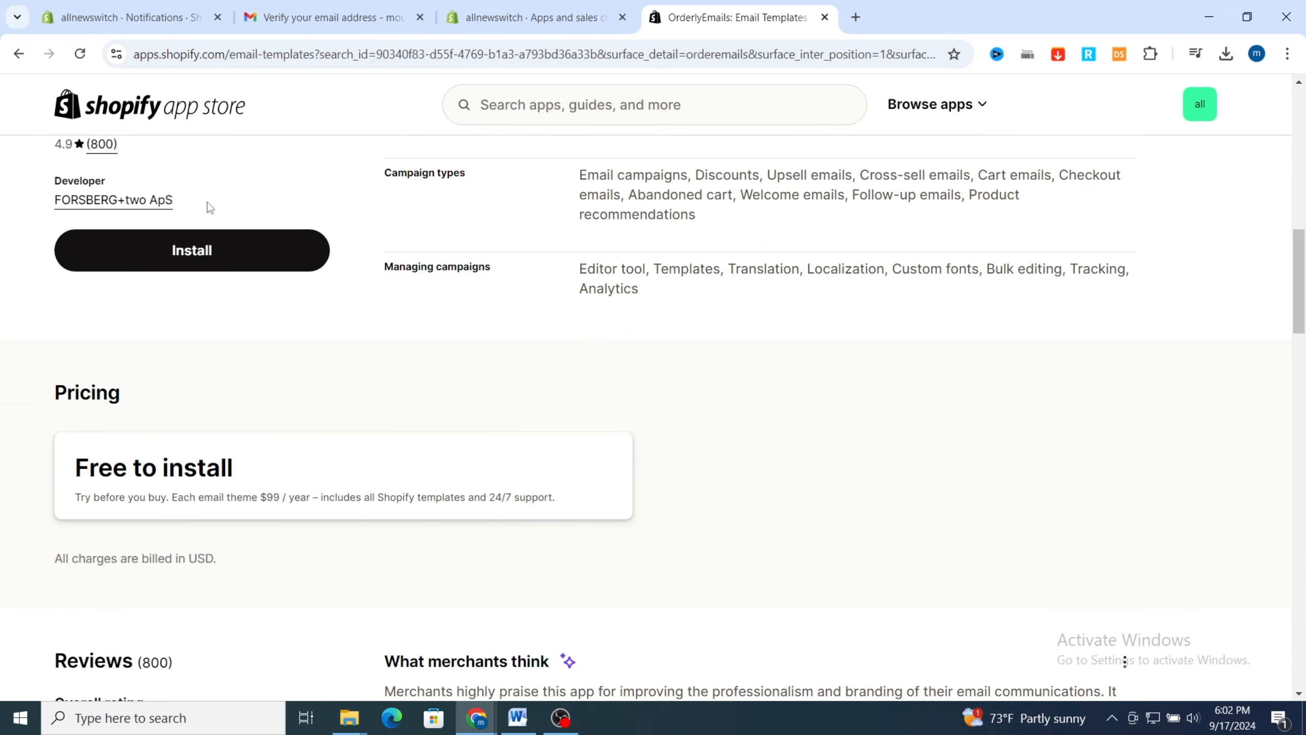
{"action": "left_click", "coordinate": [206, 263]}
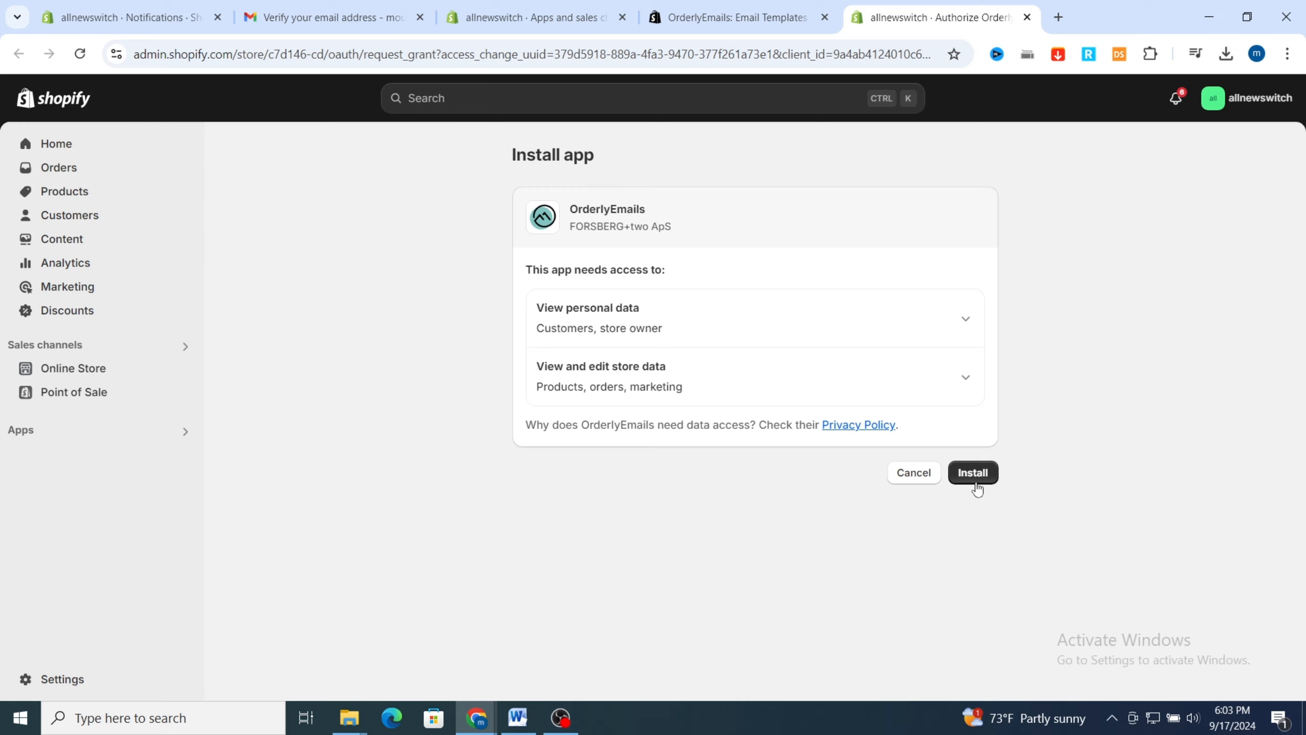
{"action": "left_click", "coordinate": [976, 486]}
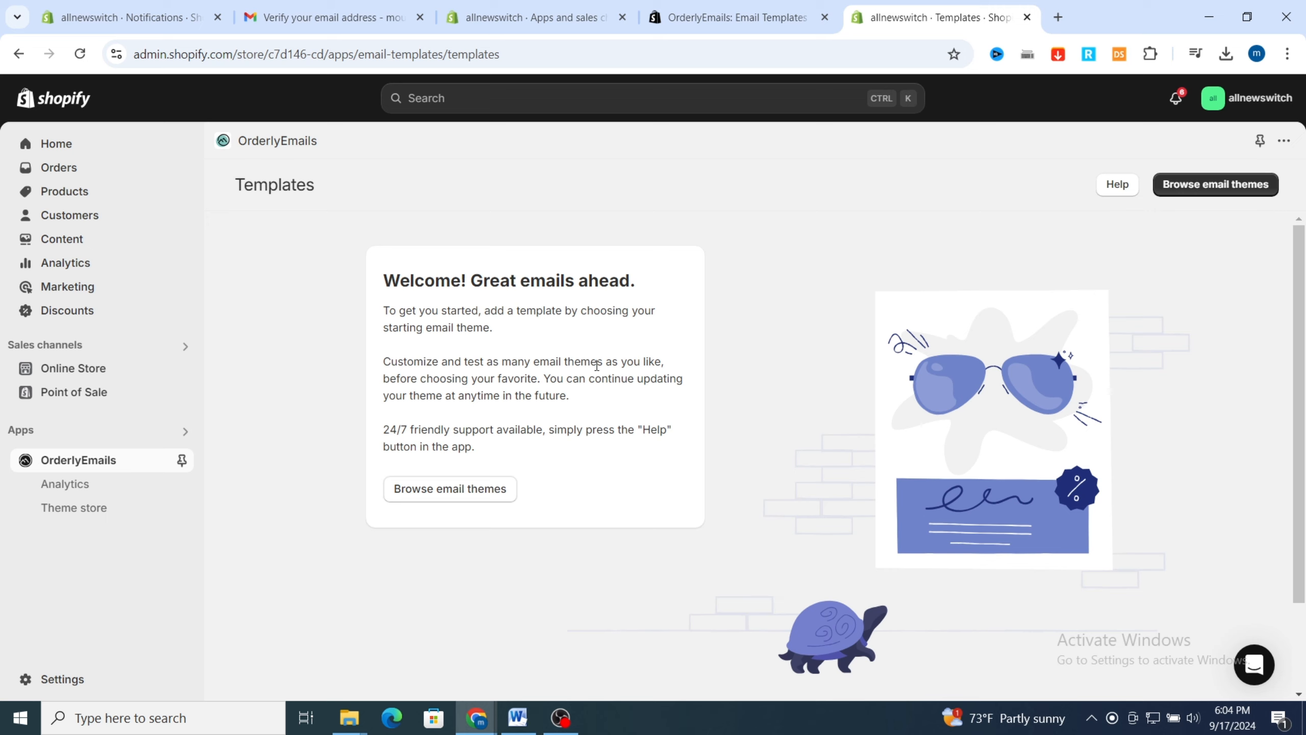
- Open the OrderlyEmails theme store and look through the available email themes, including the Dawn and Copenhagen styles
{"action": "left_click", "coordinate": [432, 493]}
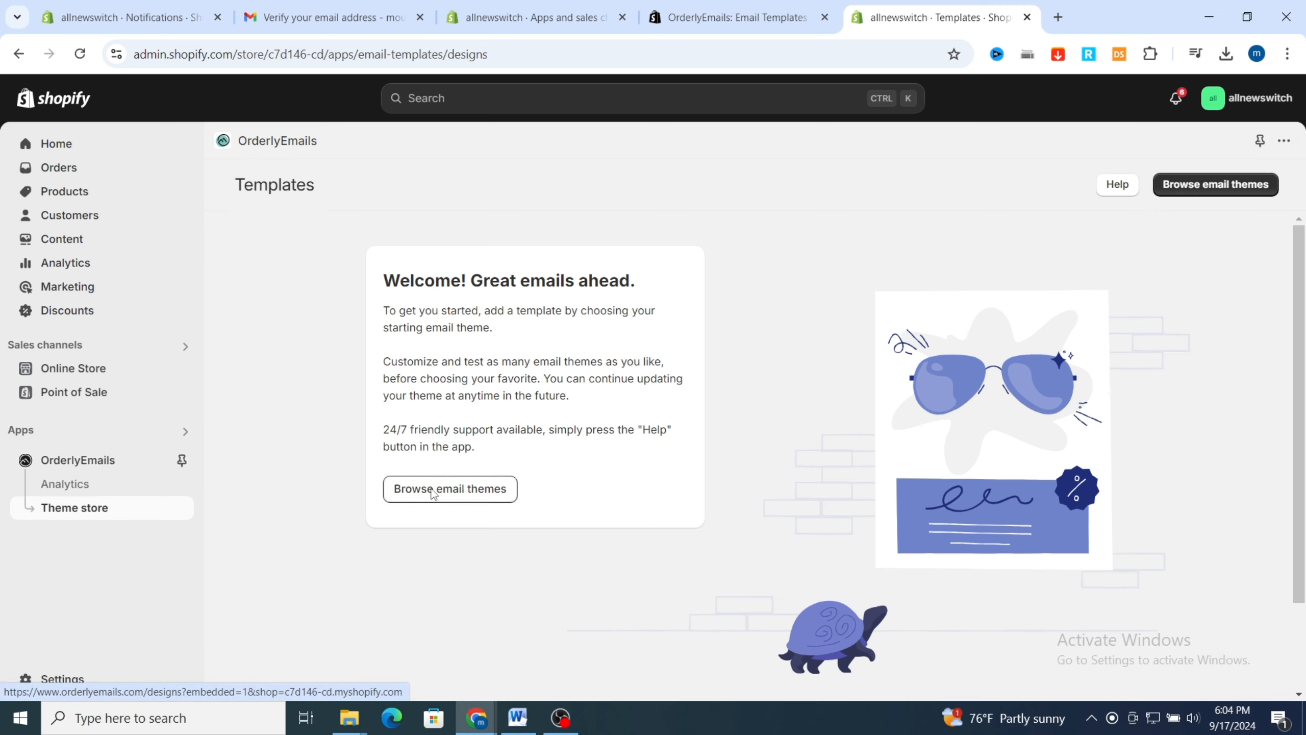
{"action": "left_click", "coordinate": [336, 355]}
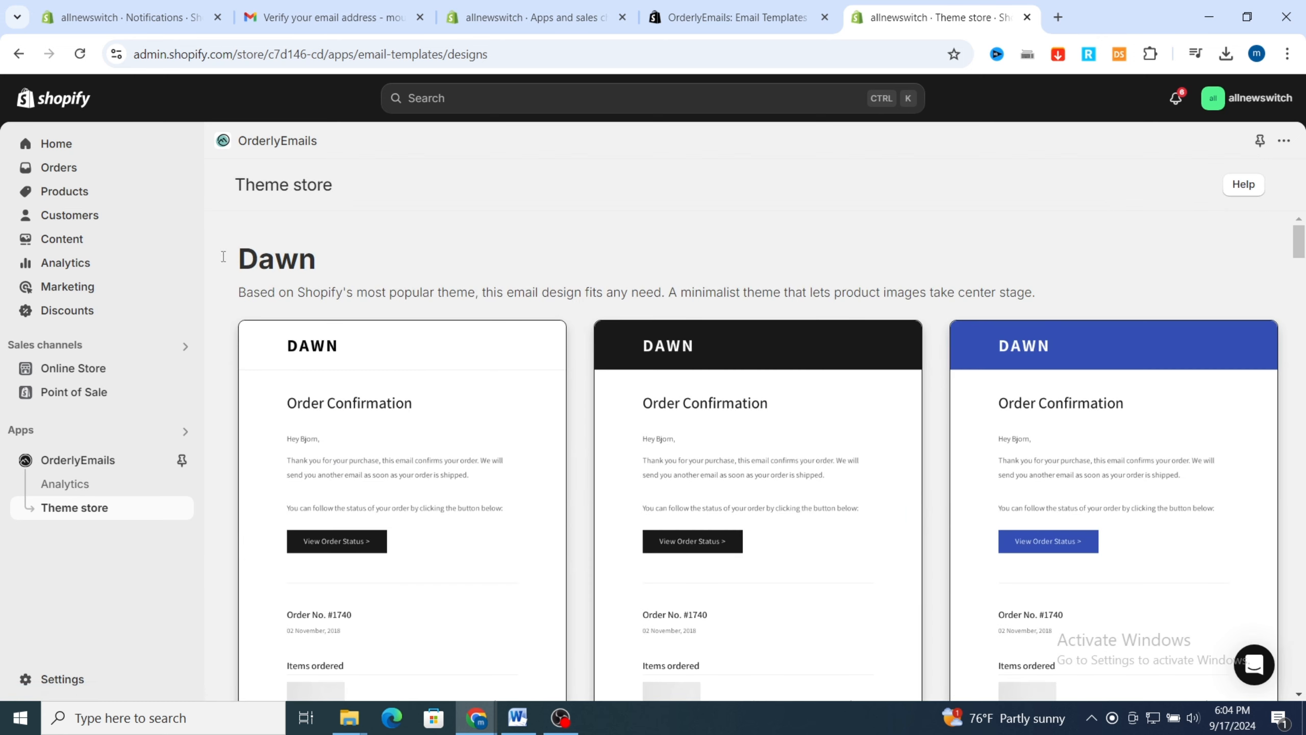
{"action": "scroll", "coordinate": [374, 277], "scroll_direction": "down", "scroll_amount": 1}
{"action": "scroll", "coordinate": [379, 292], "scroll_direction": "up", "scroll_amount": 1}
{"action": "scroll", "coordinate": [609, 386], "scroll_direction": "down", "scroll_amount": 1}
{"action": "scroll", "coordinate": [796, 412], "scroll_direction": "down", "scroll_amount": 1}
{"action": "scroll", "coordinate": [717, 382], "scroll_direction": "up", "scroll_amount": 2}
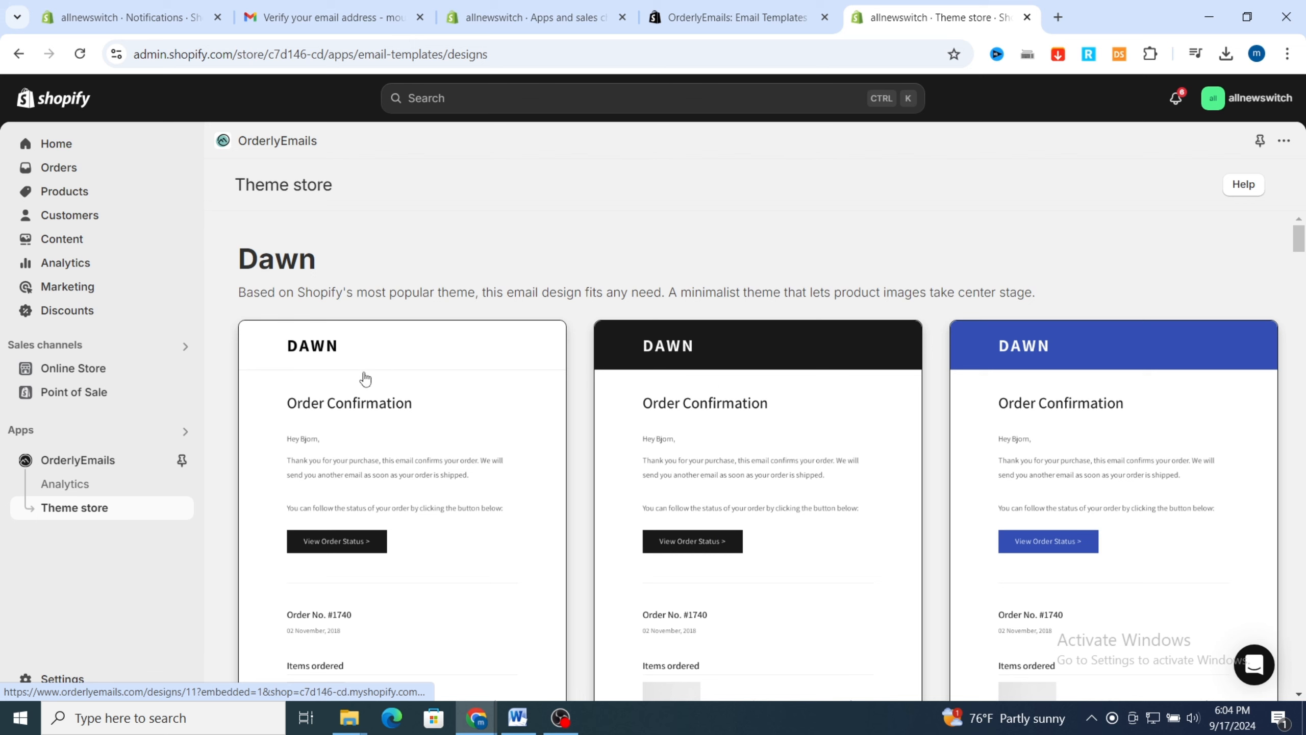
{"action": "scroll", "coordinate": [848, 420], "scroll_direction": "down", "scroll_amount": 4}
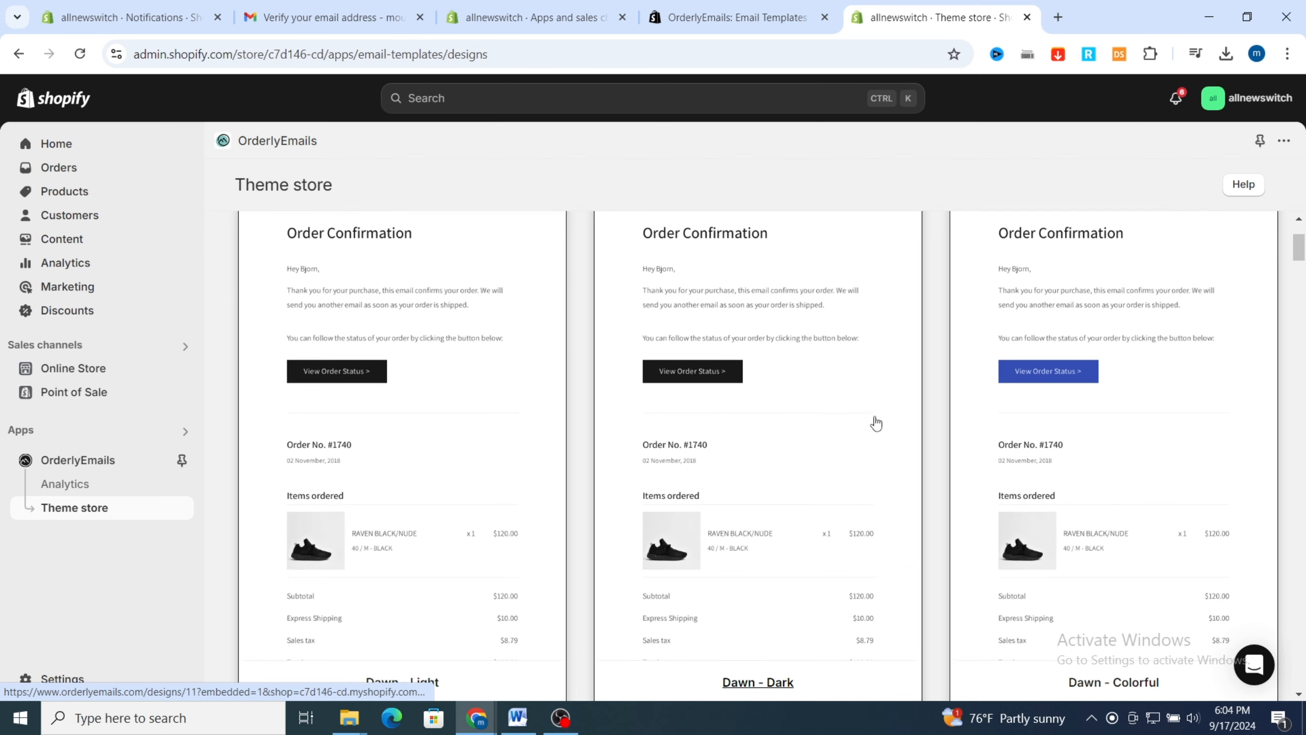
{"action": "scroll", "coordinate": [438, 412], "scroll_direction": "down", "scroll_amount": 8}
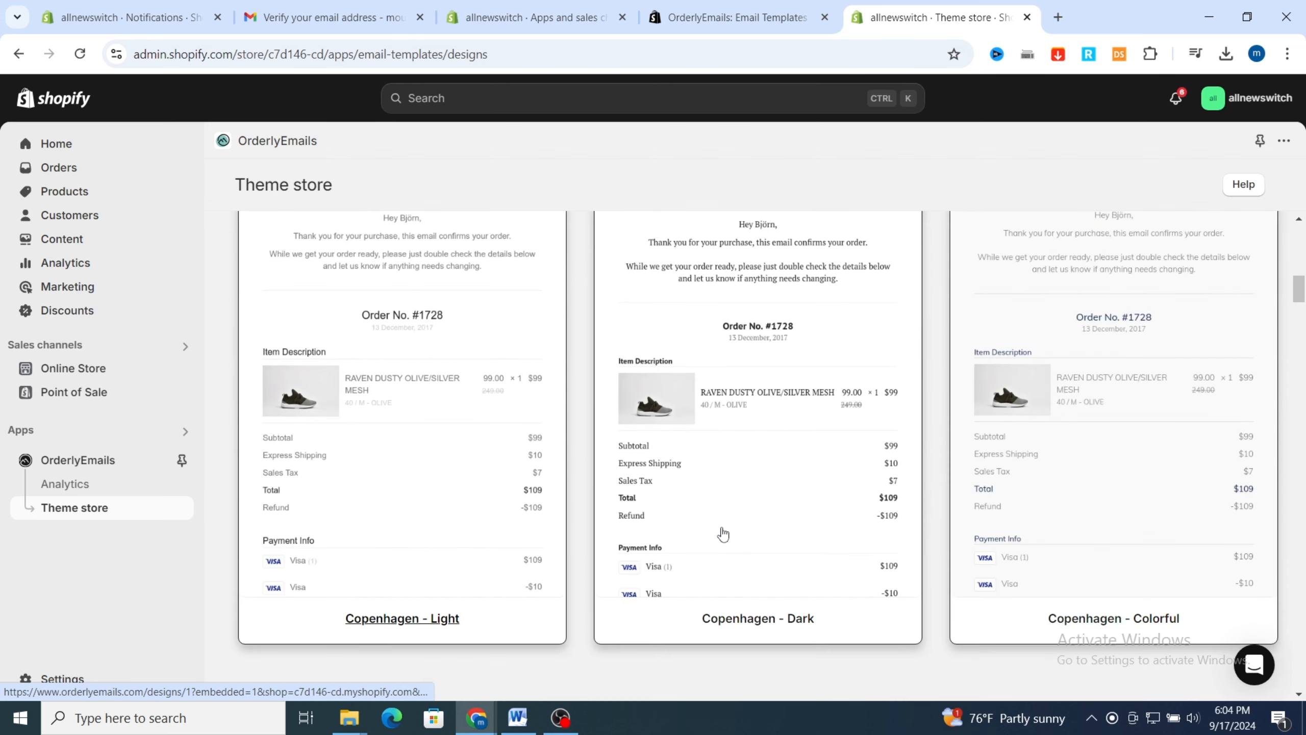
{"action": "scroll", "coordinate": [663, 533], "scroll_direction": "down", "scroll_amount": 5}
{"action": "scroll", "coordinate": [609, 545], "scroll_direction": "up", "scroll_amount": 15}
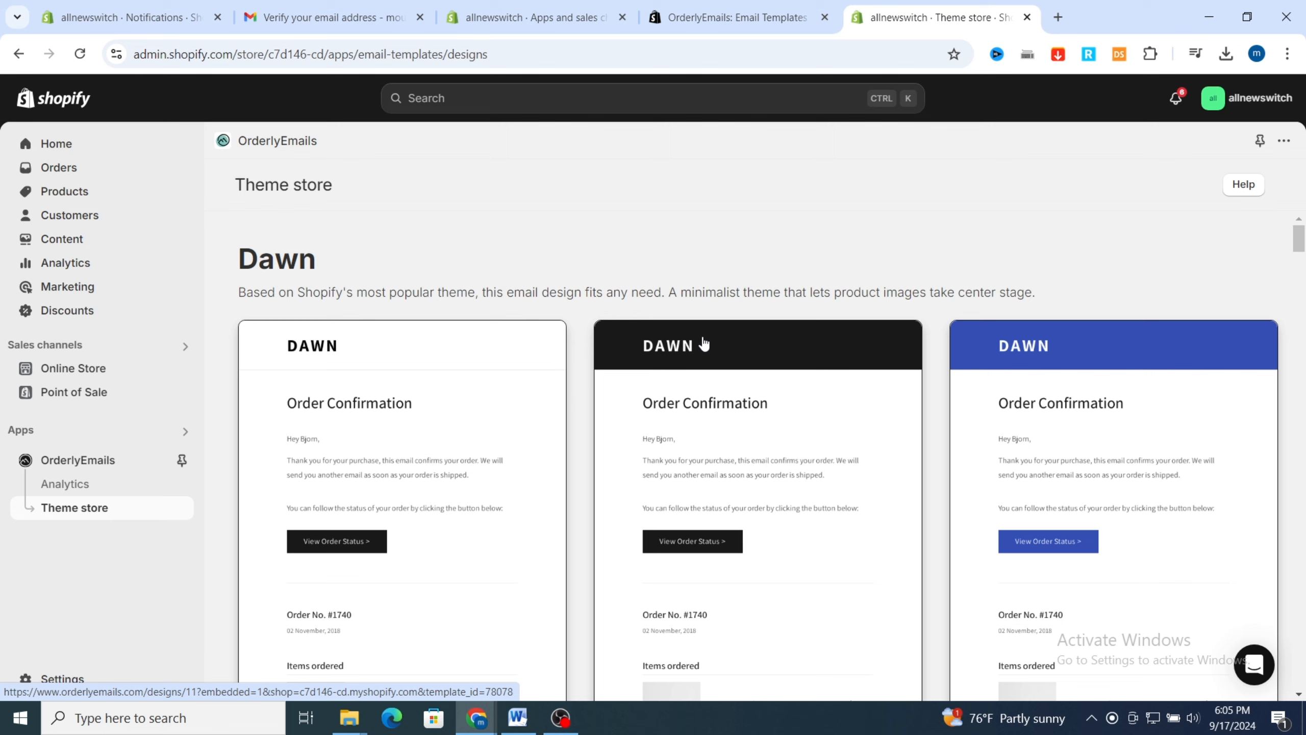
- Open the Dawn - Dark email theme and examine its order confirmation preview, included styles and features
{"action": "left_click", "coordinate": [704, 344]}
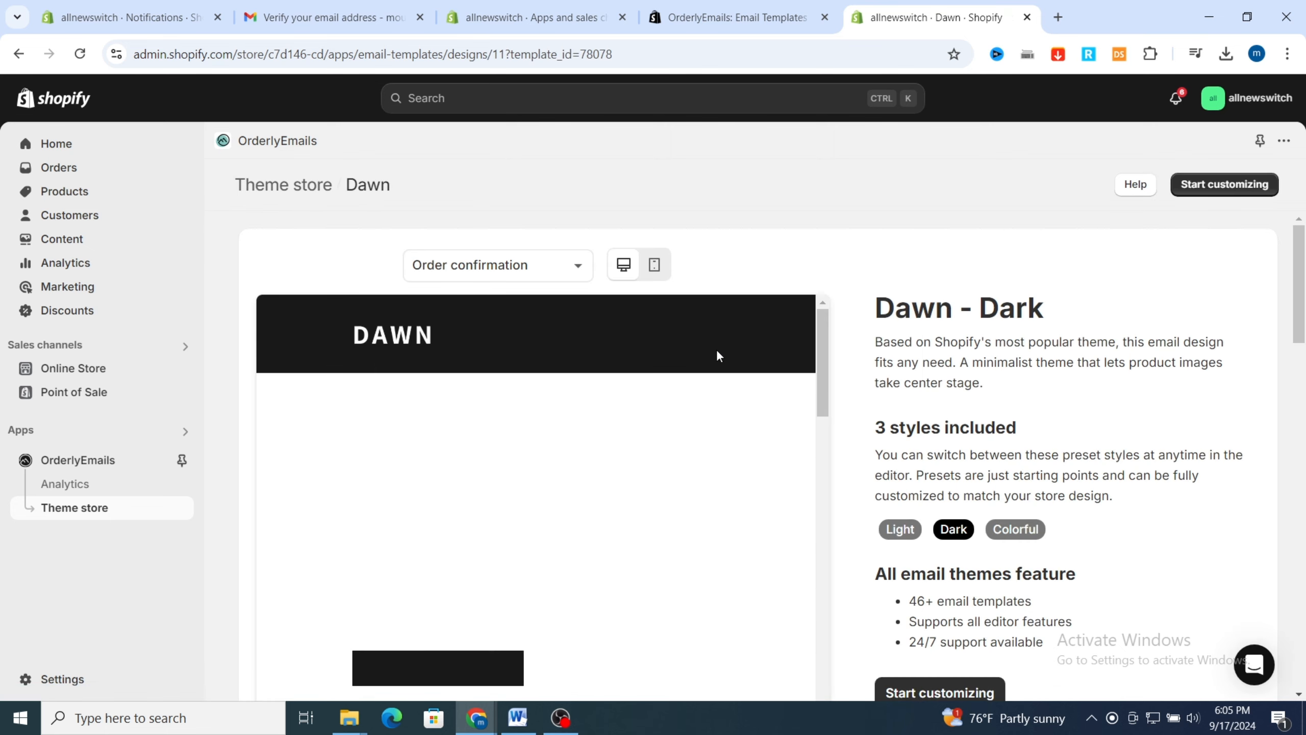
{"action": "scroll", "coordinate": [592, 373], "scroll_direction": "down", "scroll_amount": 3}
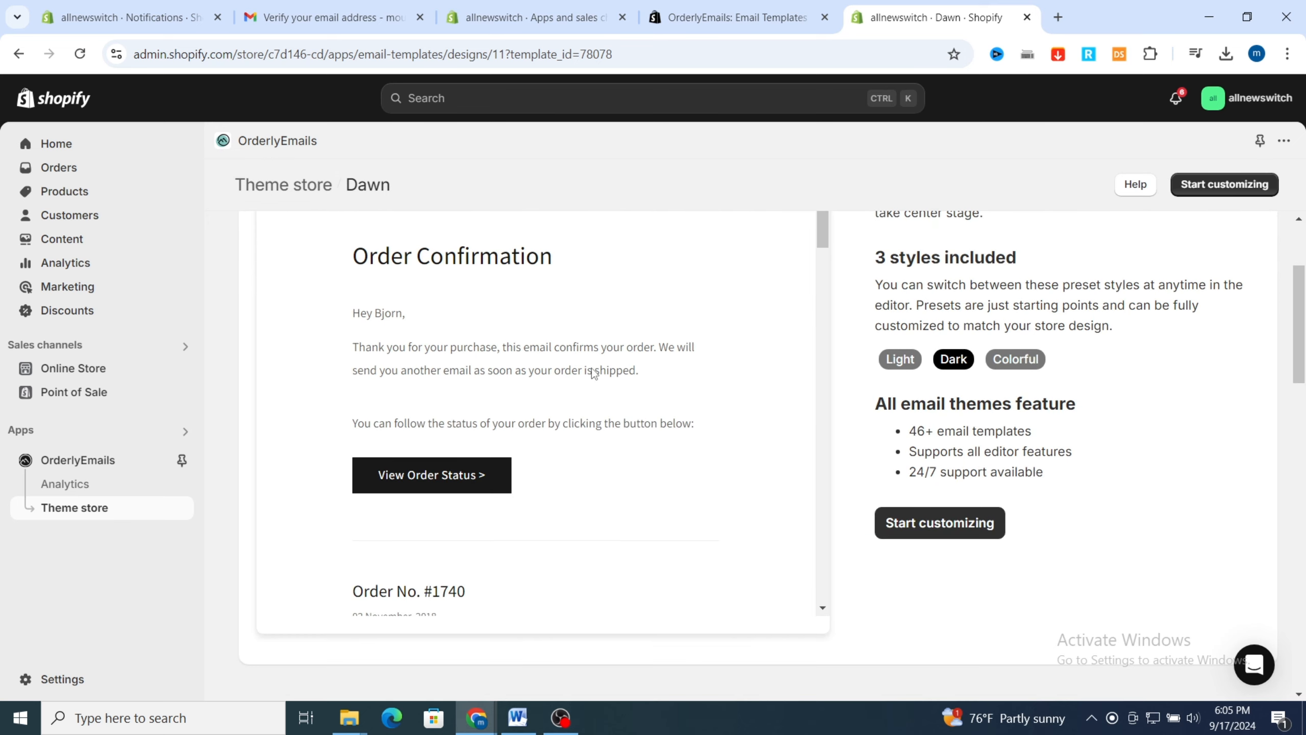
{"action": "scroll", "coordinate": [593, 373], "scroll_direction": "up", "scroll_amount": 3}
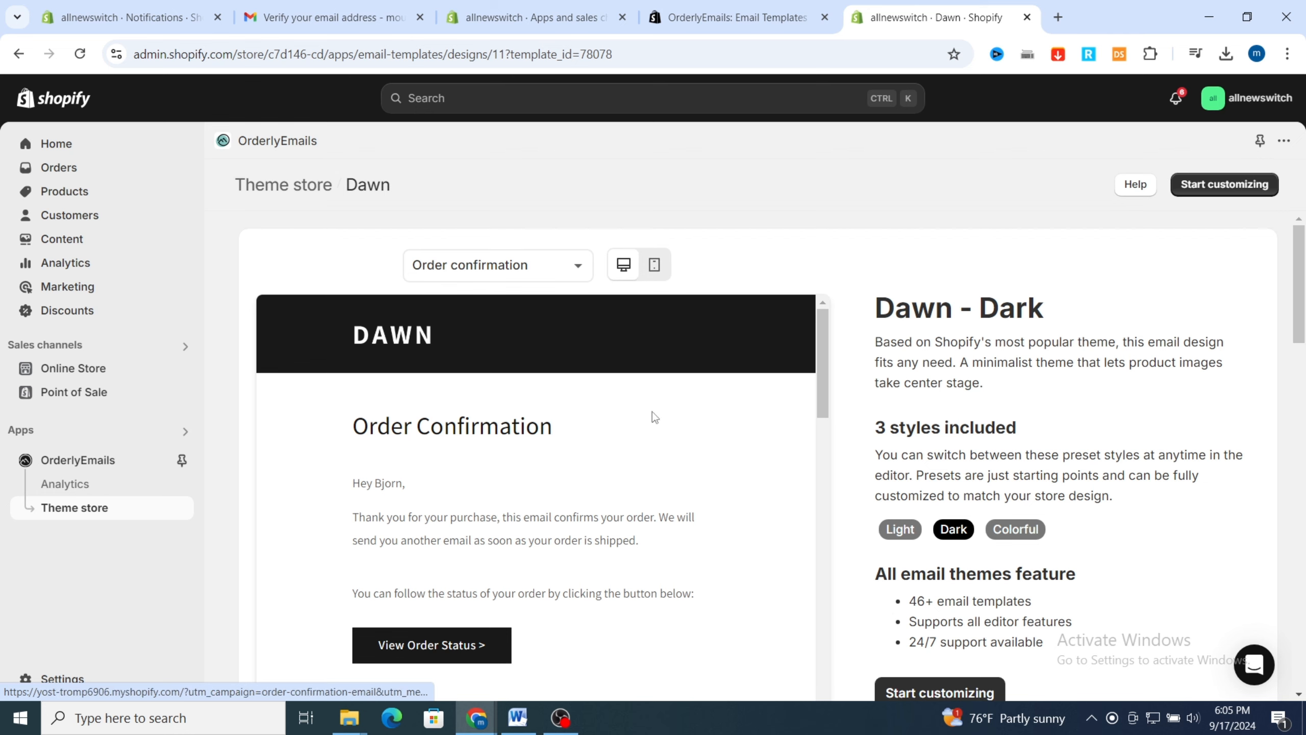
{"action": "scroll", "coordinate": [482, 350], "scroll_direction": "down", "scroll_amount": 3}
{"action": "scroll", "coordinate": [533, 446], "scroll_direction": "up", "scroll_amount": 3}
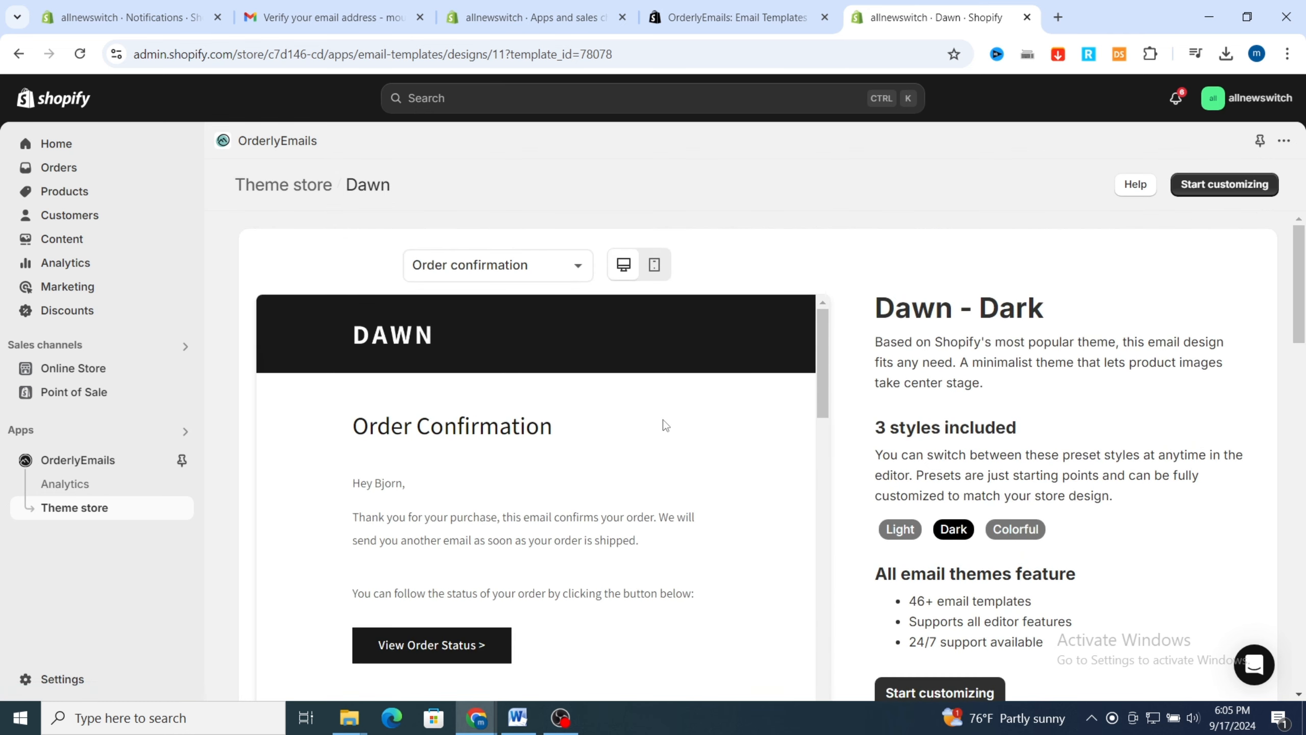
{"action": "left_click", "coordinate": [623, 272]}
{"action": "scroll", "coordinate": [703, 384], "scroll_direction": "down", "scroll_amount": 6}
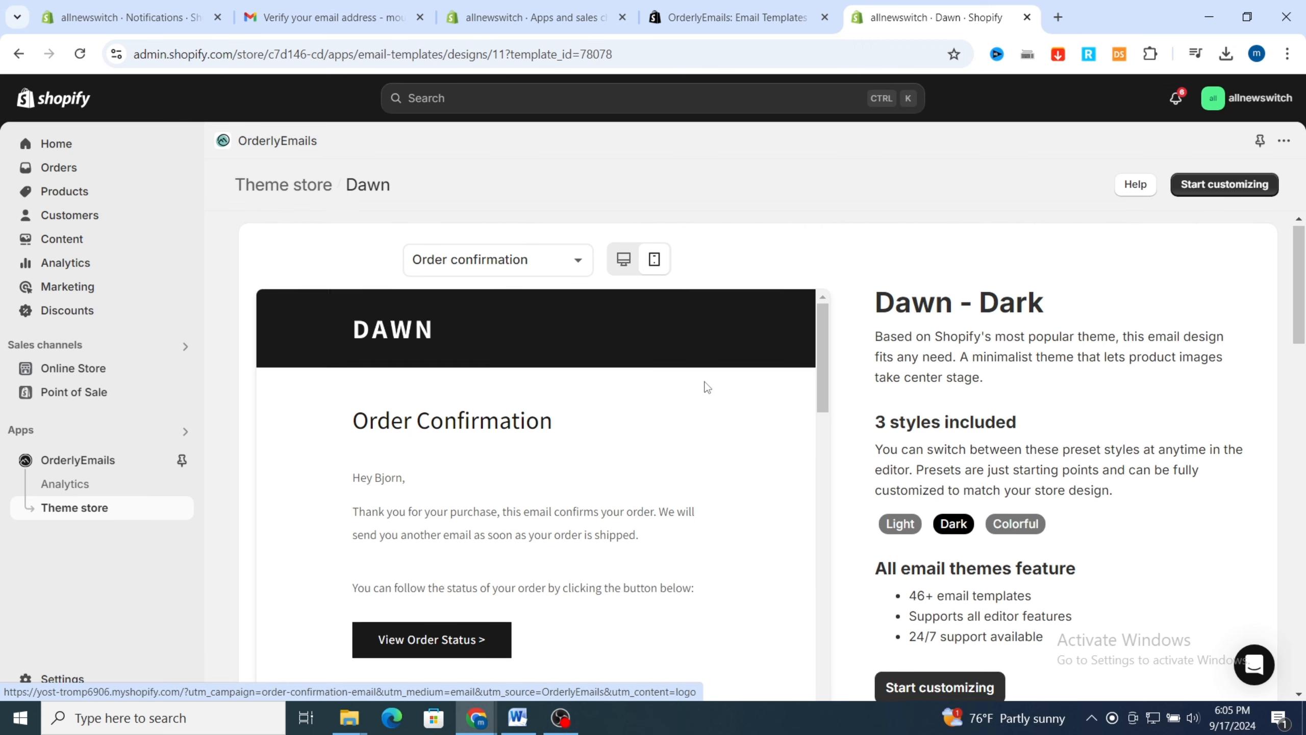
{"action": "scroll", "coordinate": [691, 473], "scroll_direction": "up", "scroll_amount": 6}
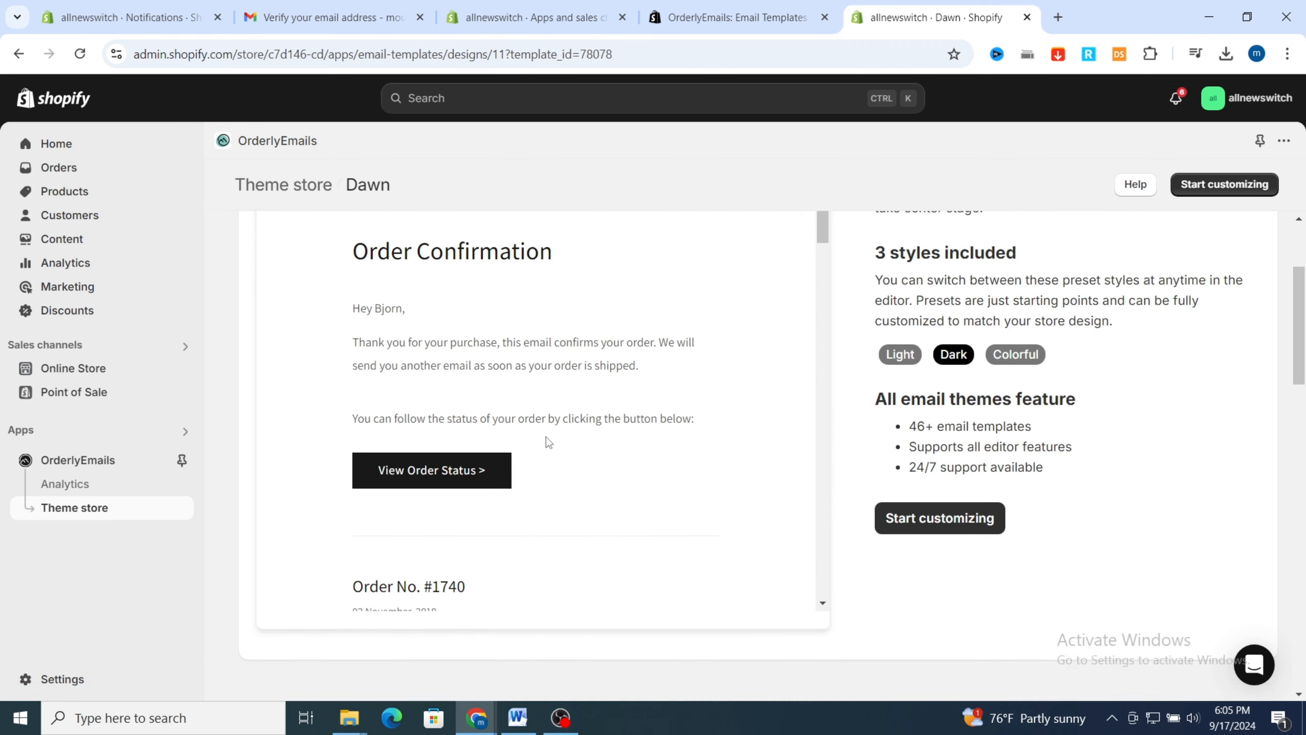
- Start customizing the Dawn - Dark theme with English as the email language
{"action": "scroll", "coordinate": [910, 496], "scroll_direction": "down", "scroll_amount": 5}
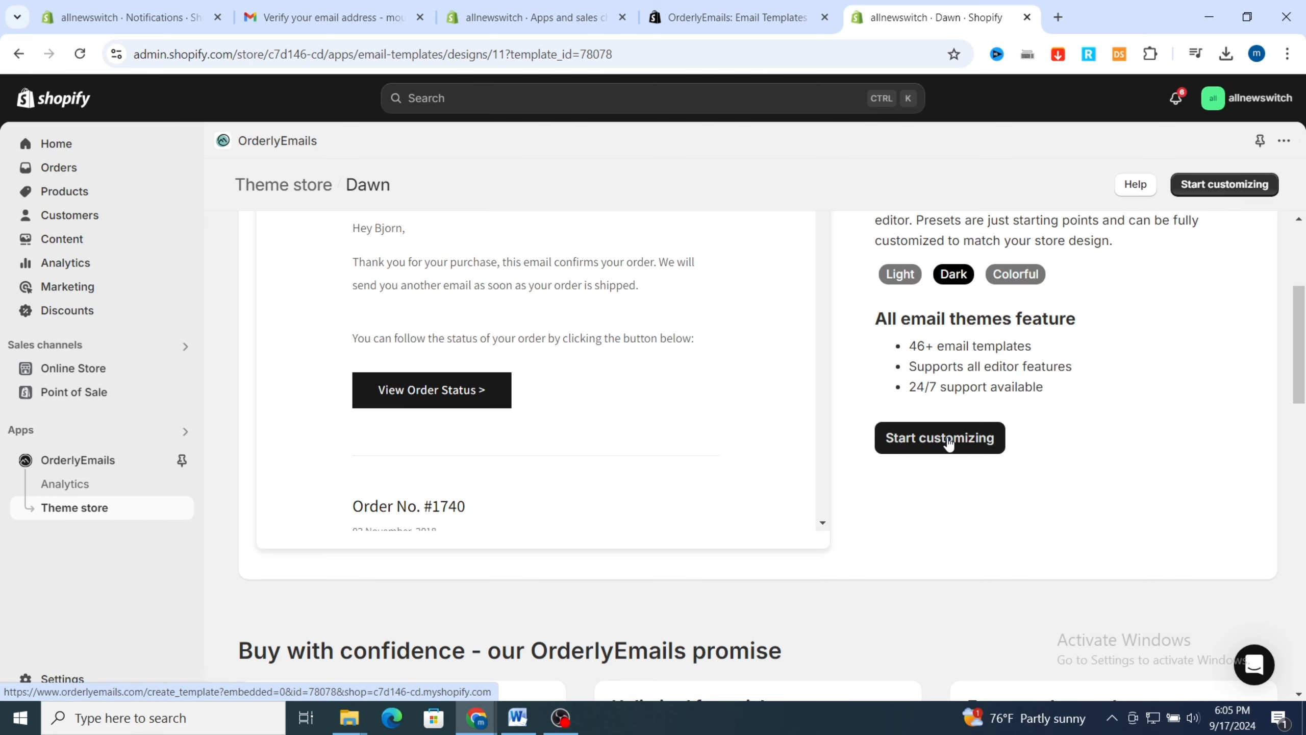
{"action": "left_click", "coordinate": [949, 443]}
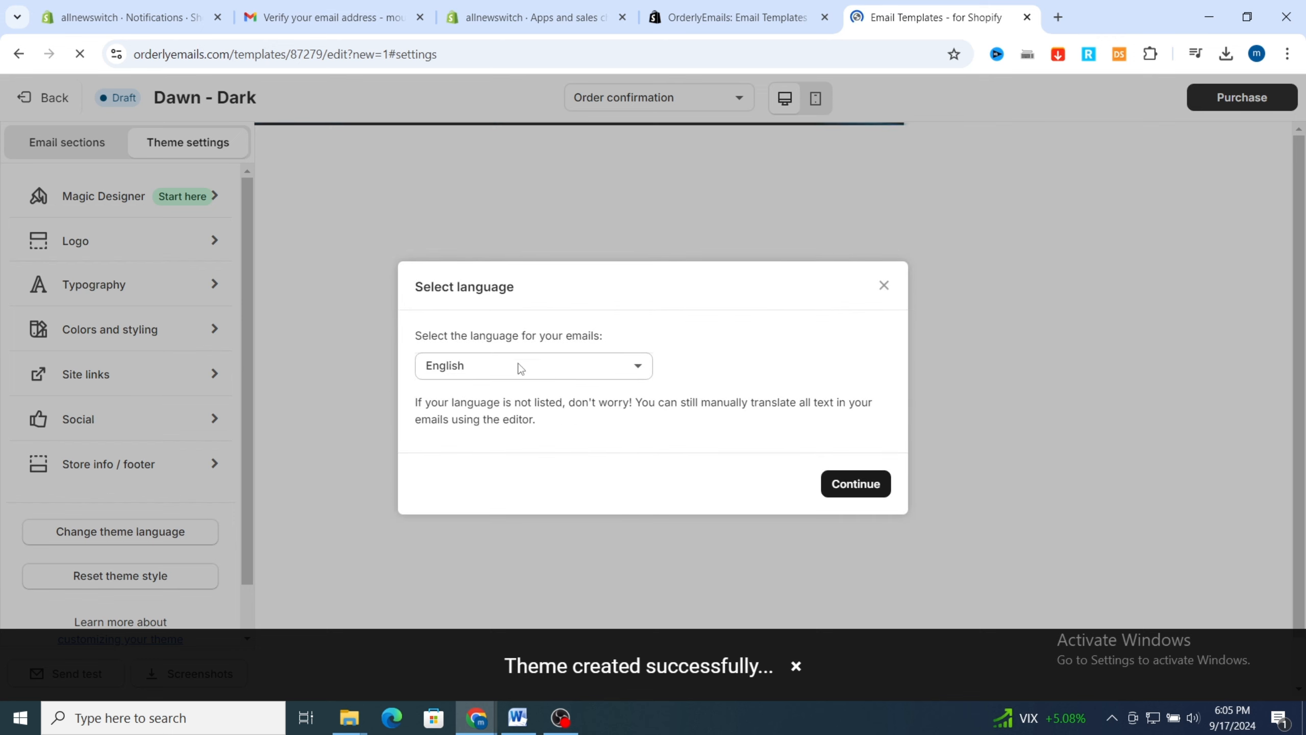
{"action": "left_click", "coordinate": [853, 483]}
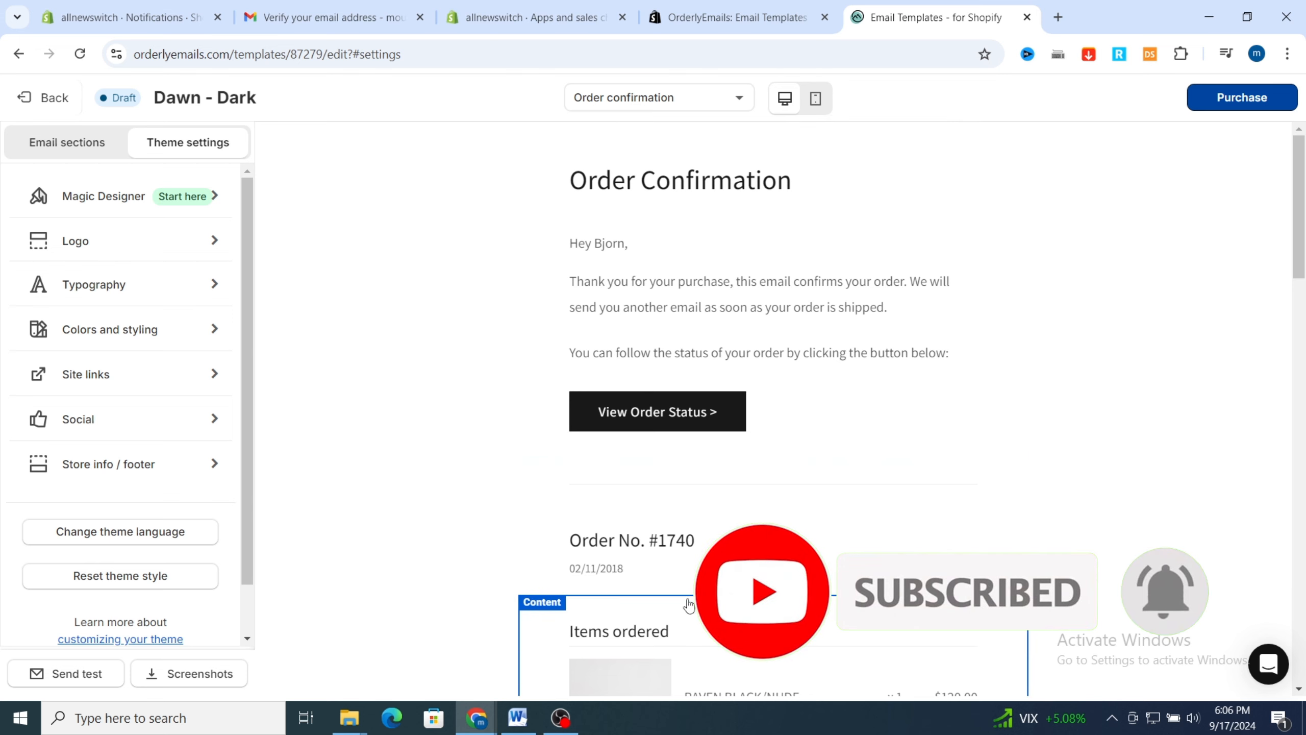
- Review the Dawn - Dark order confirmation email in the theme editor, then leave the editor for the app's templates page
{"action": "scroll", "coordinate": [967, 379], "scroll_direction": "down", "scroll_amount": 15}
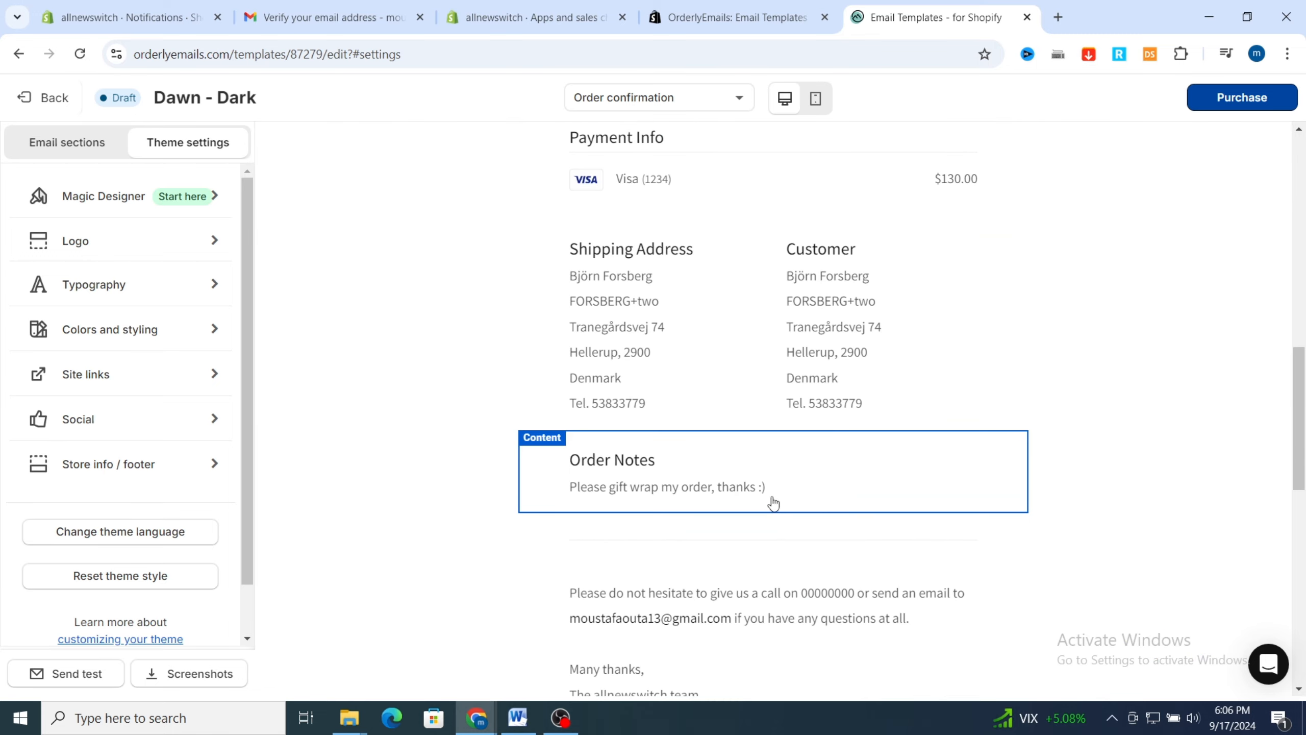
{"action": "scroll", "coordinate": [709, 367], "scroll_direction": "up", "scroll_amount": 2}
{"action": "scroll", "coordinate": [776, 292], "scroll_direction": "up", "scroll_amount": 5}
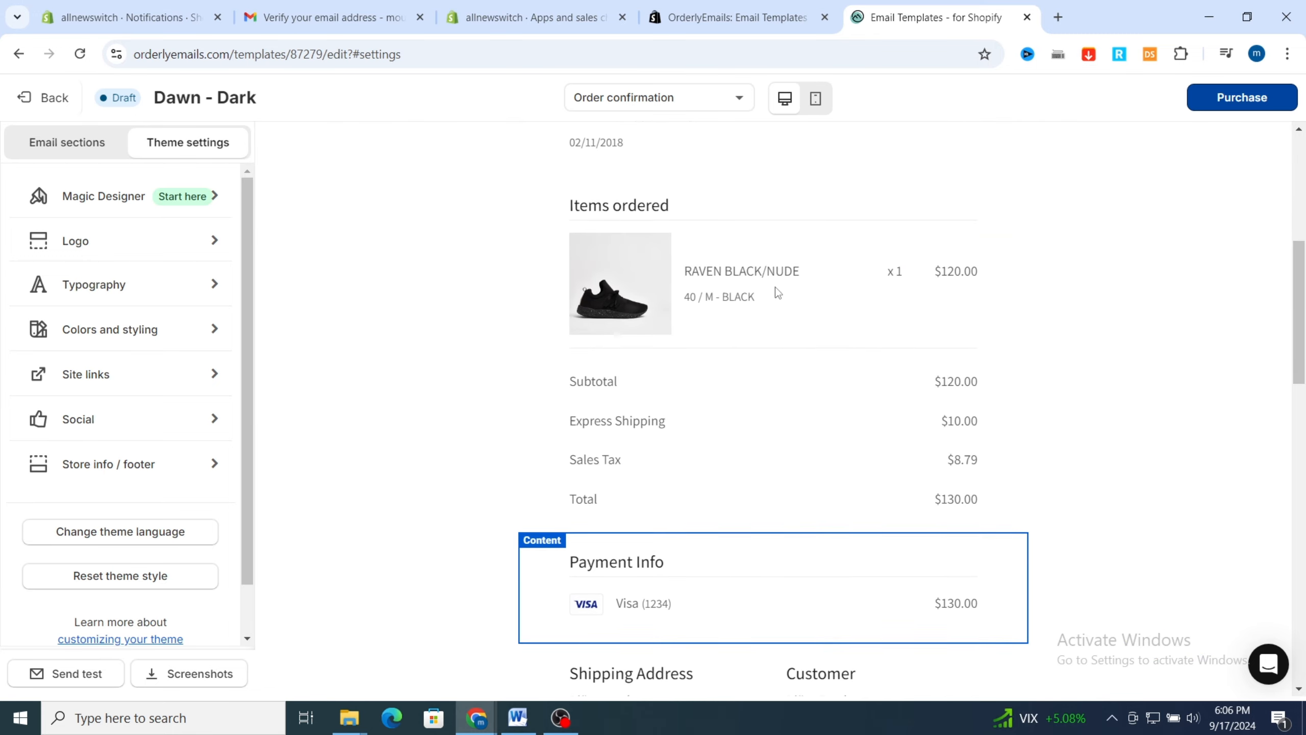
{"action": "scroll", "coordinate": [765, 274], "scroll_direction": "up", "scroll_amount": 5}
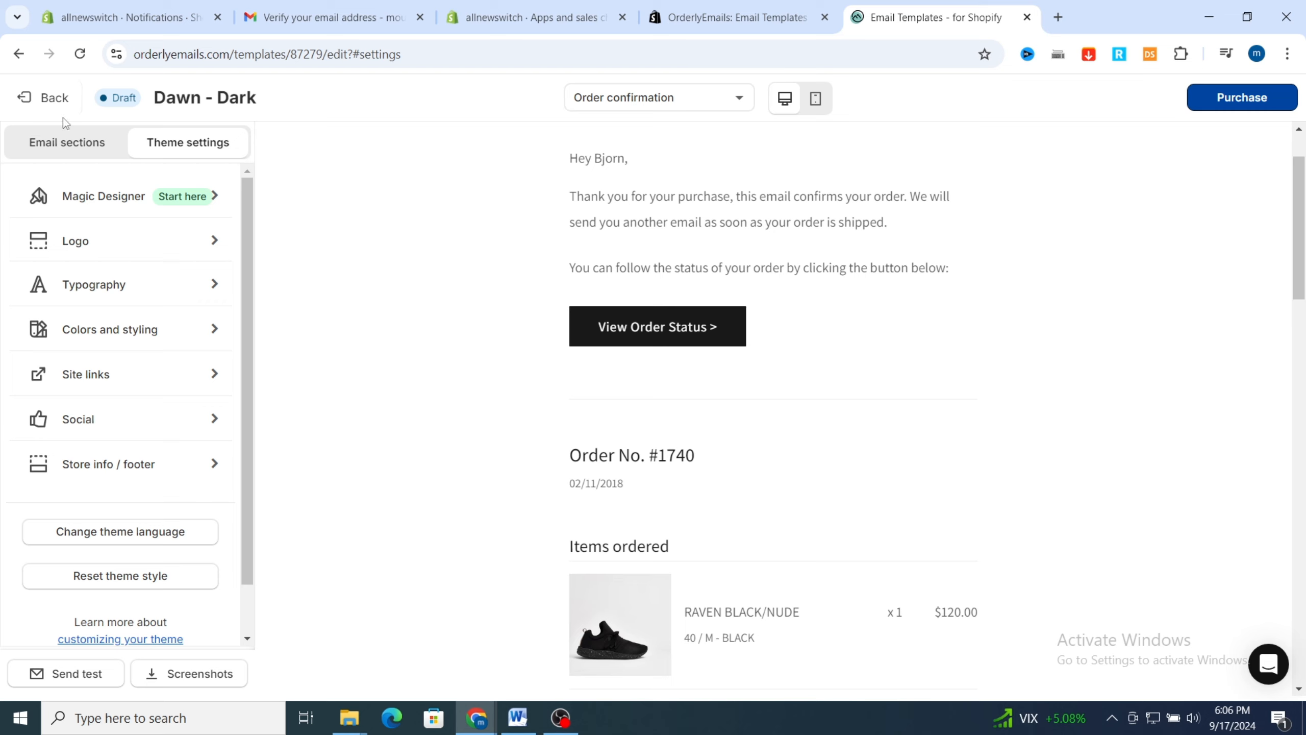
{"action": "left_click", "coordinate": [50, 98]}
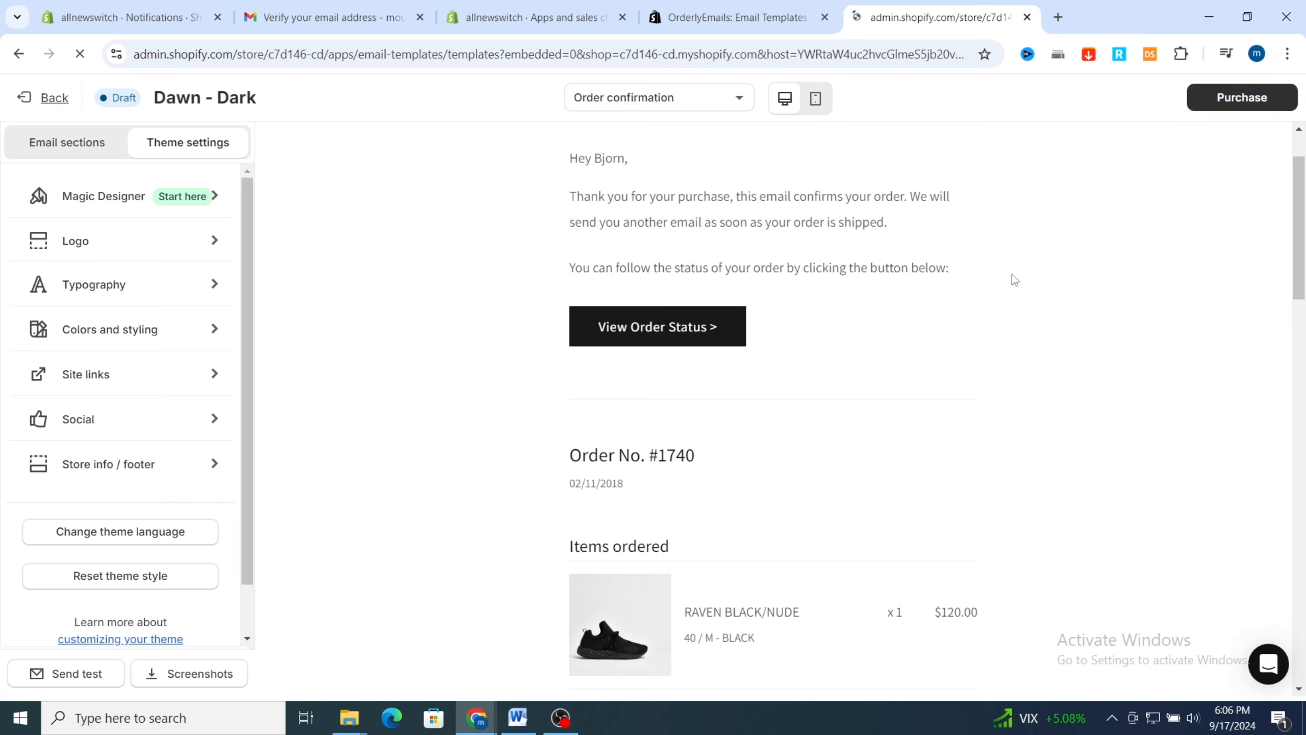